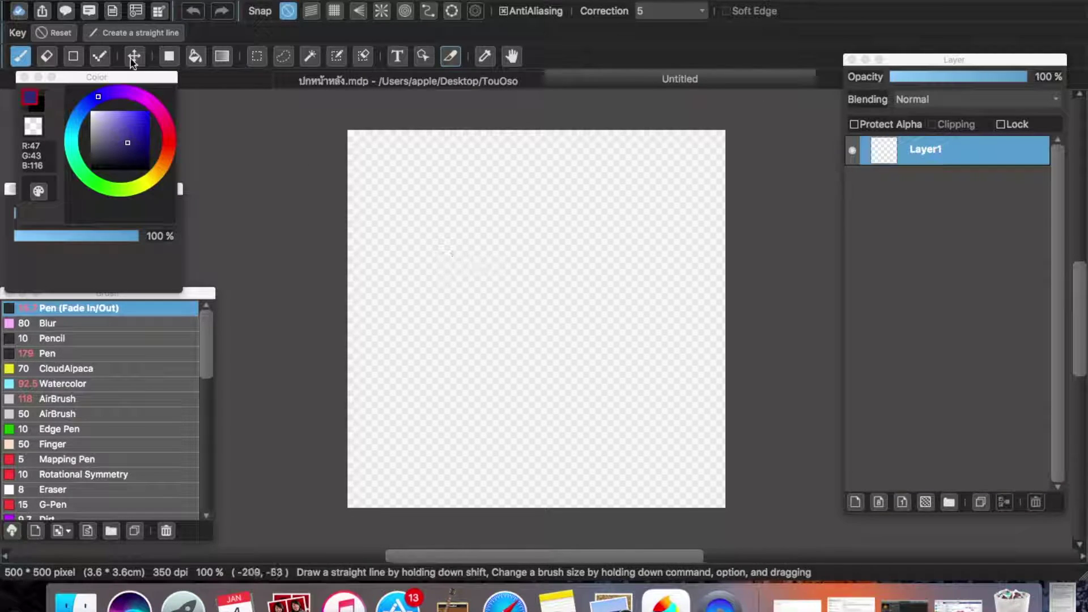
# Step: Set the drawing colour to white
pyautogui.click(92, 112)
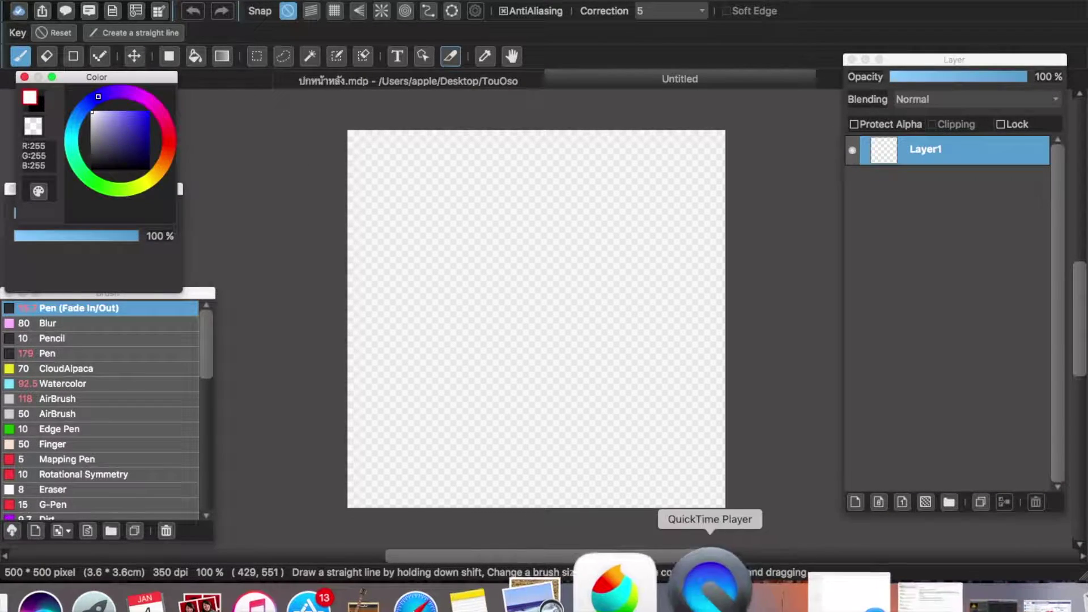
pyautogui.click(712, 596)
pyautogui.click(151, 0)
pyautogui.click(152, 1)
pyautogui.click(152, 1)
pyautogui.click(198, 254)
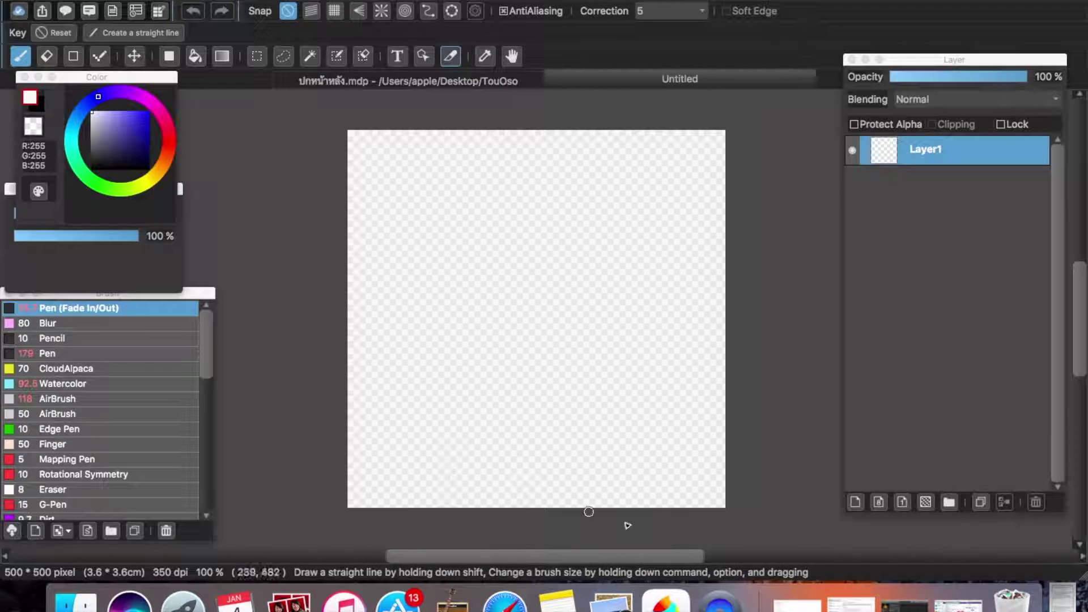
pyautogui.moveTo(102, 119); pyautogui.dragTo(82, 98)
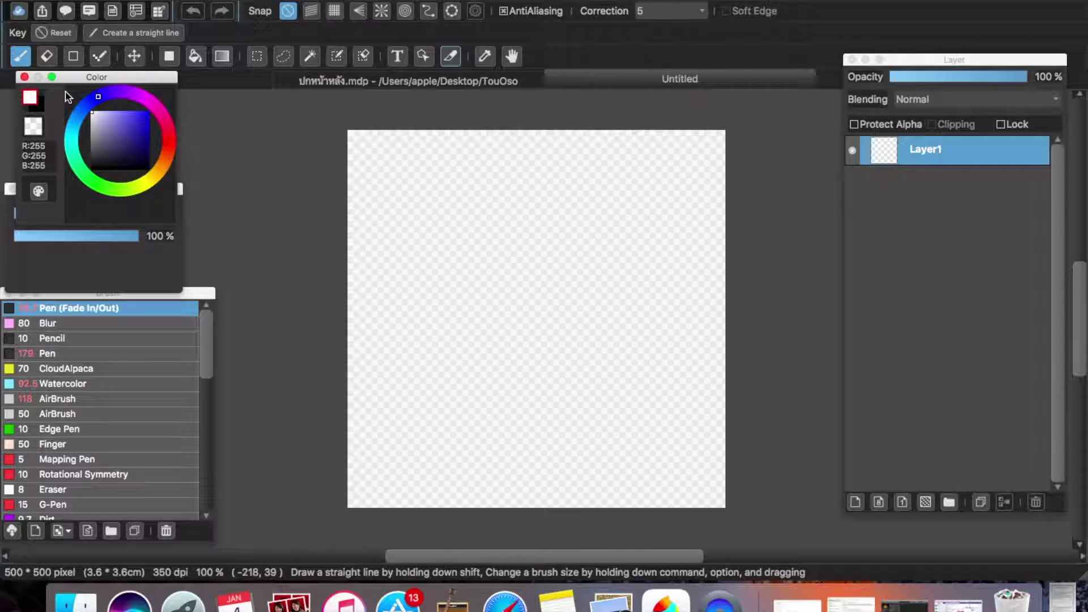
# Step: Bucket-fill Layer1 white, add Layer2 above it, and pick pale lavender
pyautogui.click(195, 56)
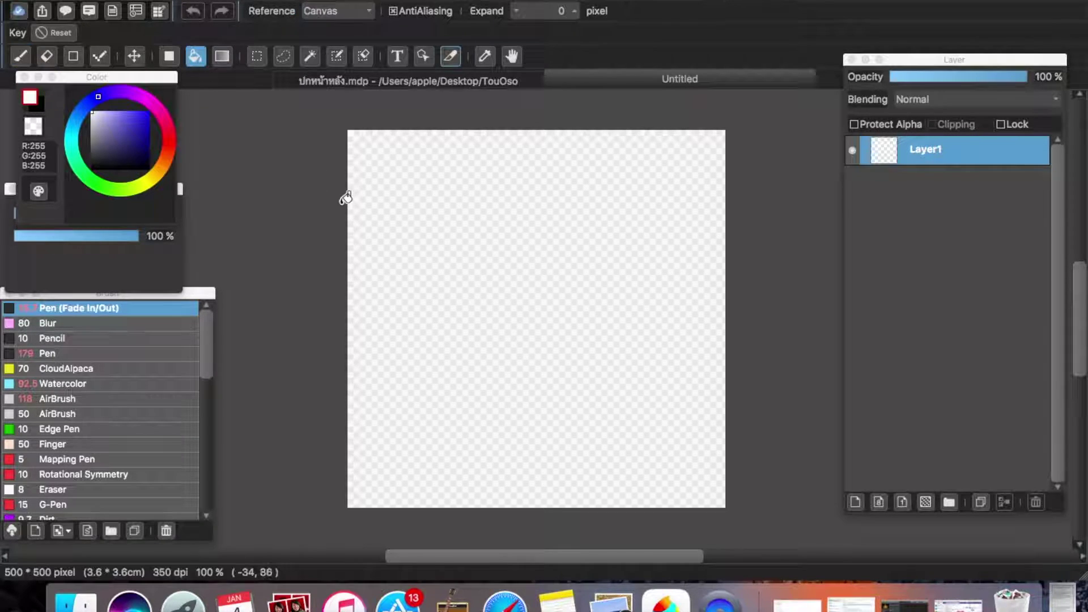
pyautogui.click(383, 199)
pyautogui.click(855, 502)
pyautogui.moveTo(99, 114); pyautogui.dragTo(99, 94)
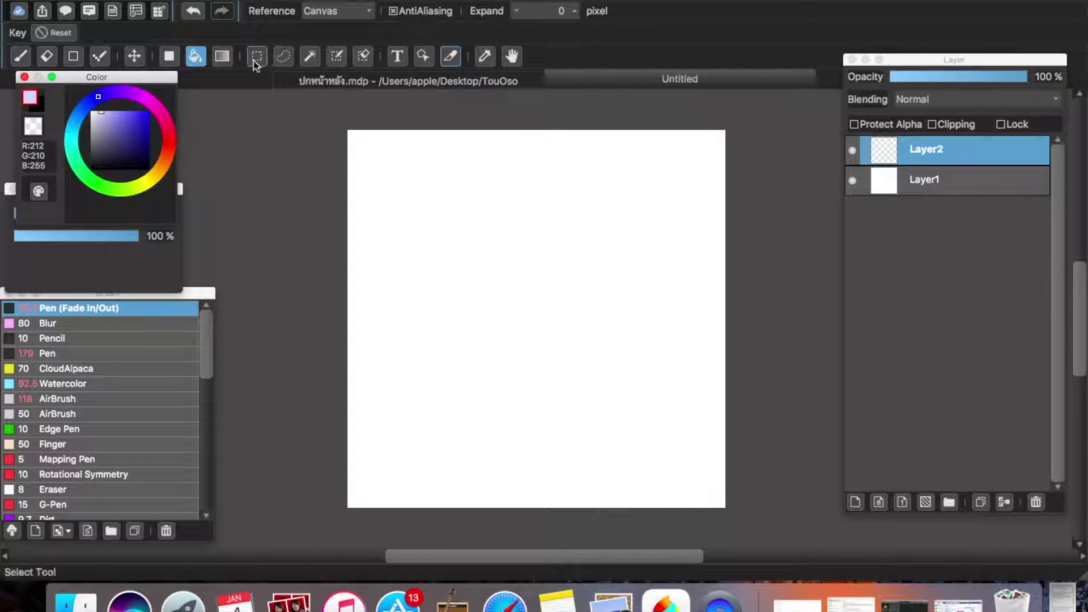
# Step: Make an elliptical selection of a round area in the canvas centre
pyautogui.click(158, 1)
pyautogui.click(248, 298)
pyautogui.click(20, 55)
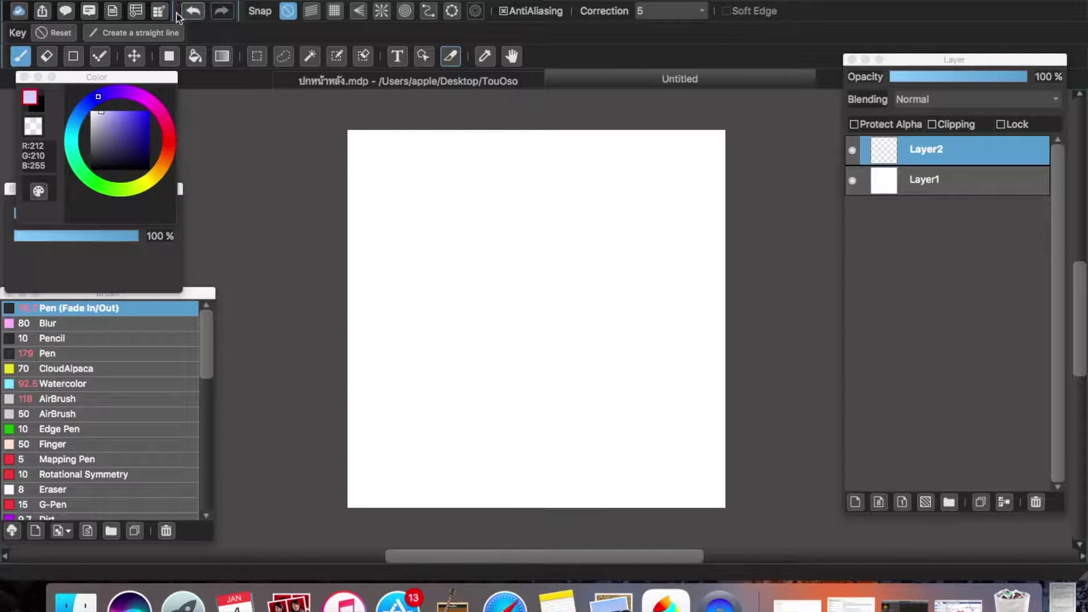
pyautogui.click(258, 57)
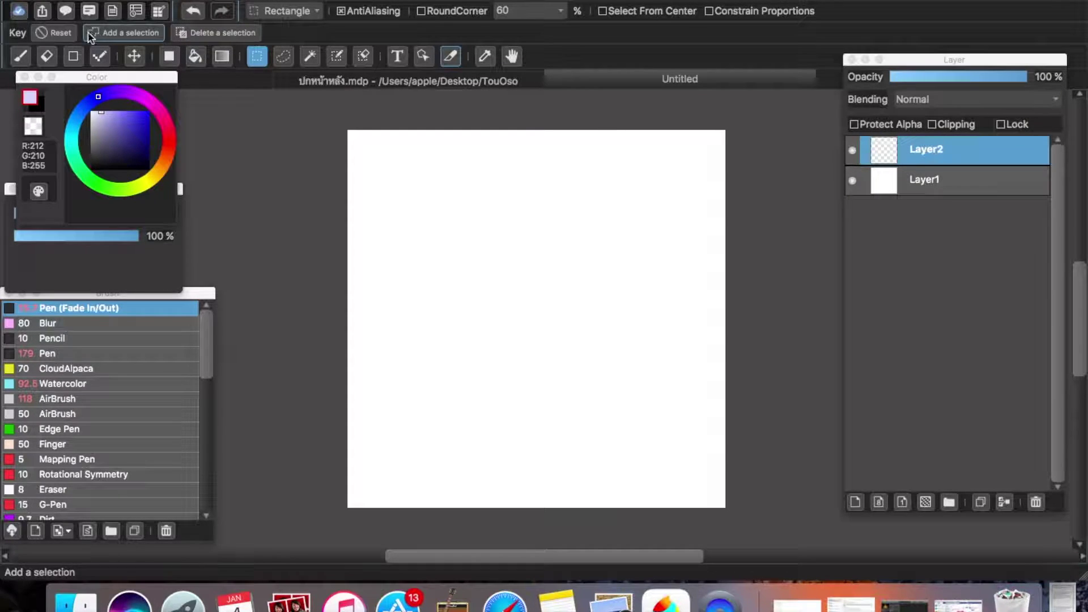
pyautogui.click(300, 12)
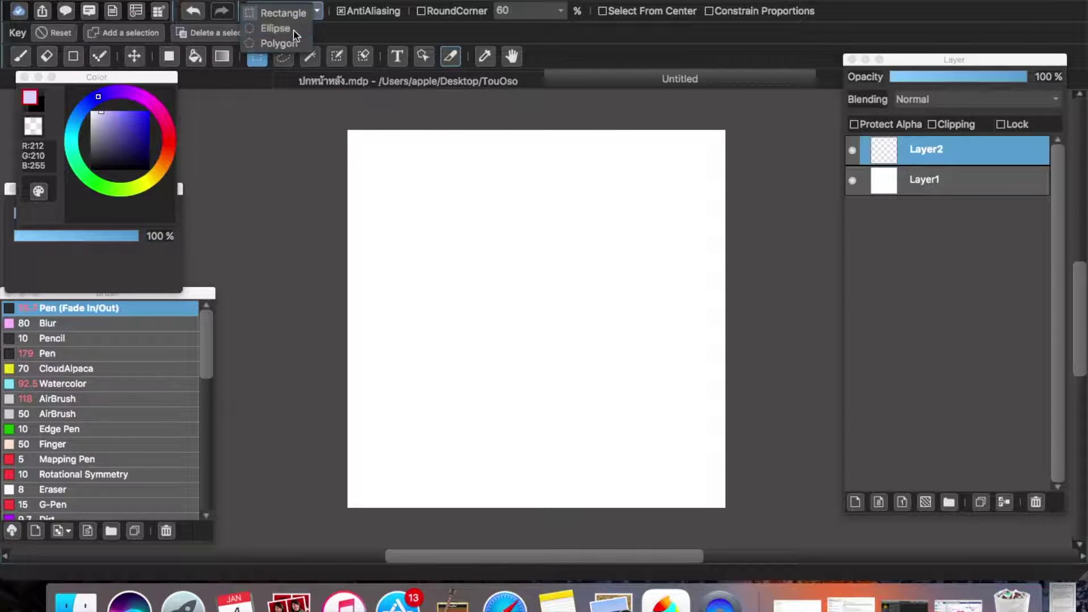
pyautogui.click(293, 29)
pyautogui.moveTo(400, 192); pyautogui.dragTo(683, 459)
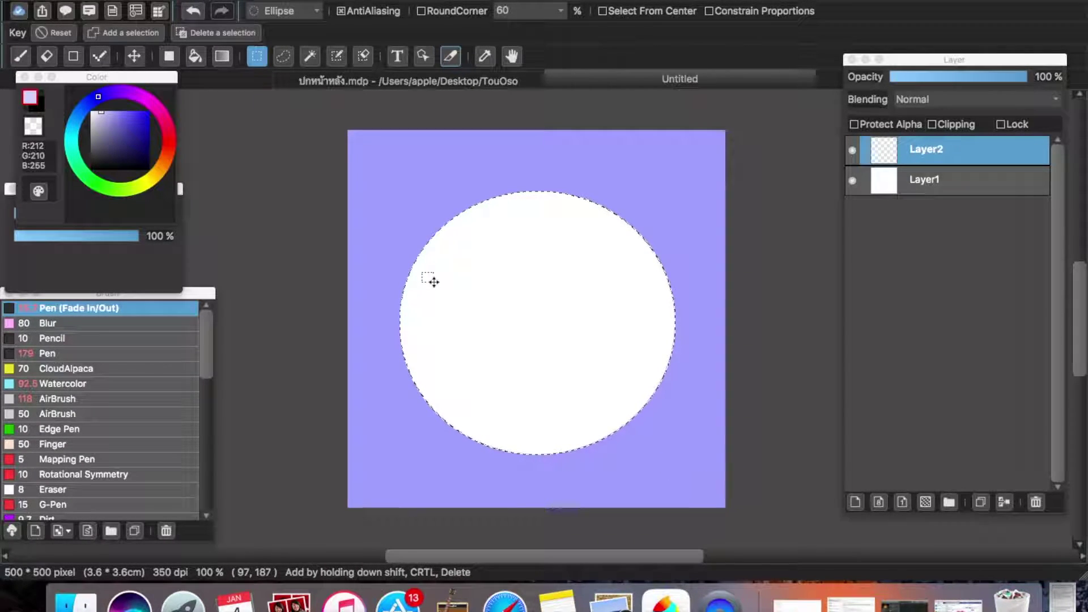
# Step: Fill the round selection with pale lavender and clear the selection
pyautogui.click(195, 56)
pyautogui.click(493, 262)
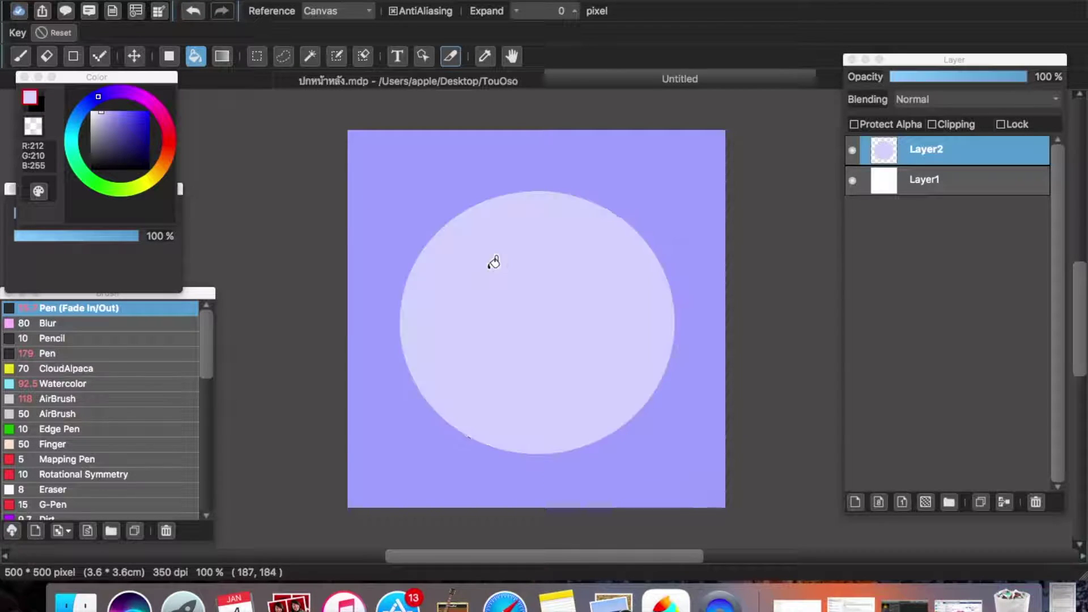
pyautogui.click(257, 56)
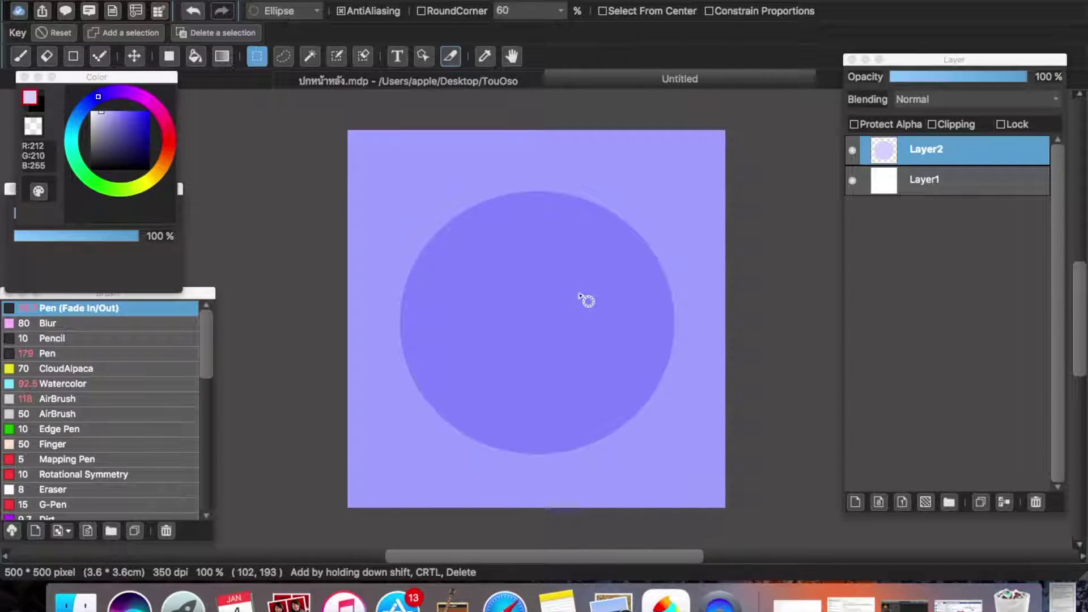
pyautogui.click(286, 63)
pyautogui.click(261, 60)
pyautogui.click(277, 119)
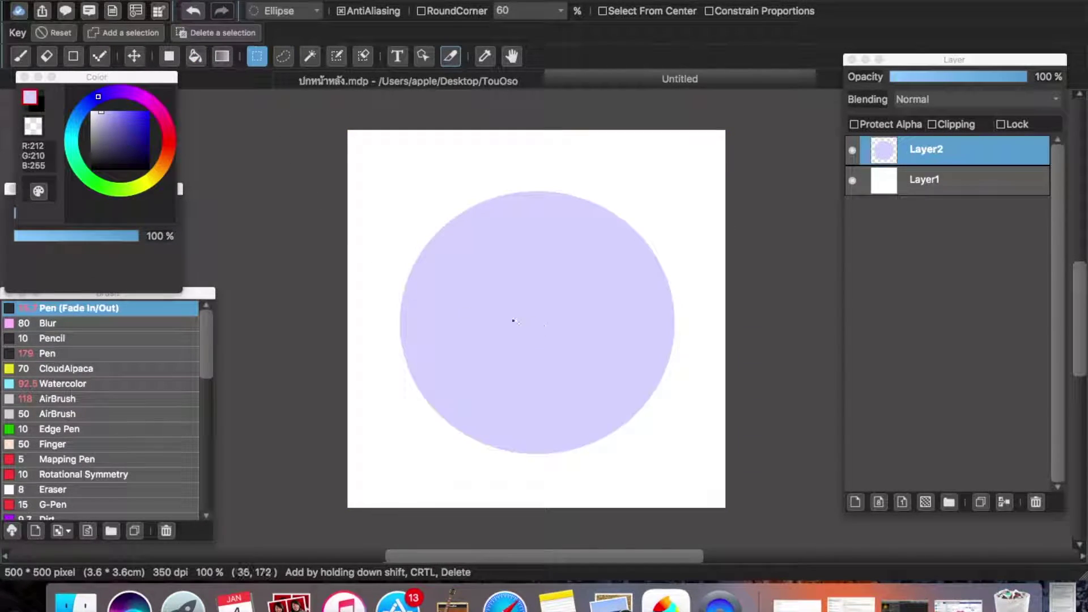
# Step: Free-transform the lavender circle to fill most of the canvas and apply it
pyautogui.hscroll(-1, 642, 378)
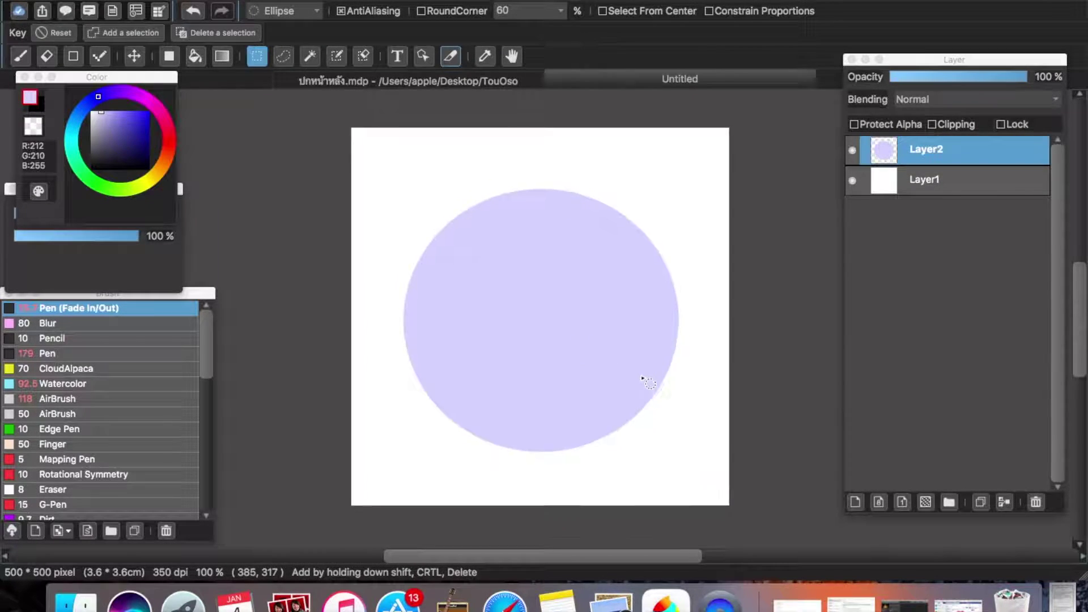
pyautogui.press('super+t')
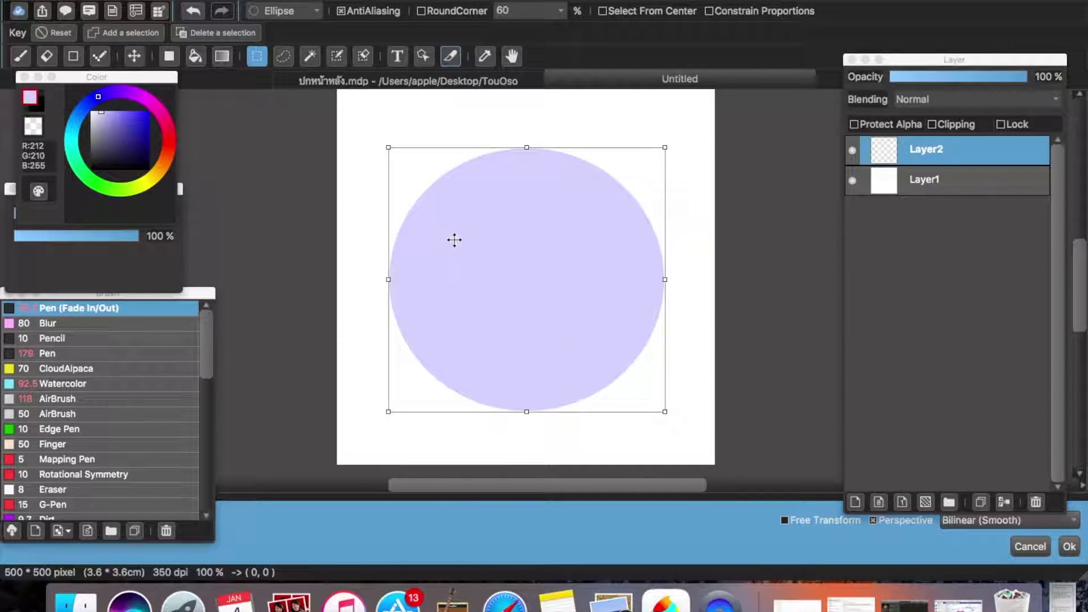
pyautogui.moveTo(388, 147); pyautogui.dragTo(361, 125)
pyautogui.scroll(1, 491, 277)
pyautogui.moveTo(508, 318); pyautogui.dragTo(508, 314)
pyautogui.press('Return')
# Step: Add Layer3 and set up a black Pen (Fade In/Out) brush at size 8.5
pyautogui.click(854, 503)
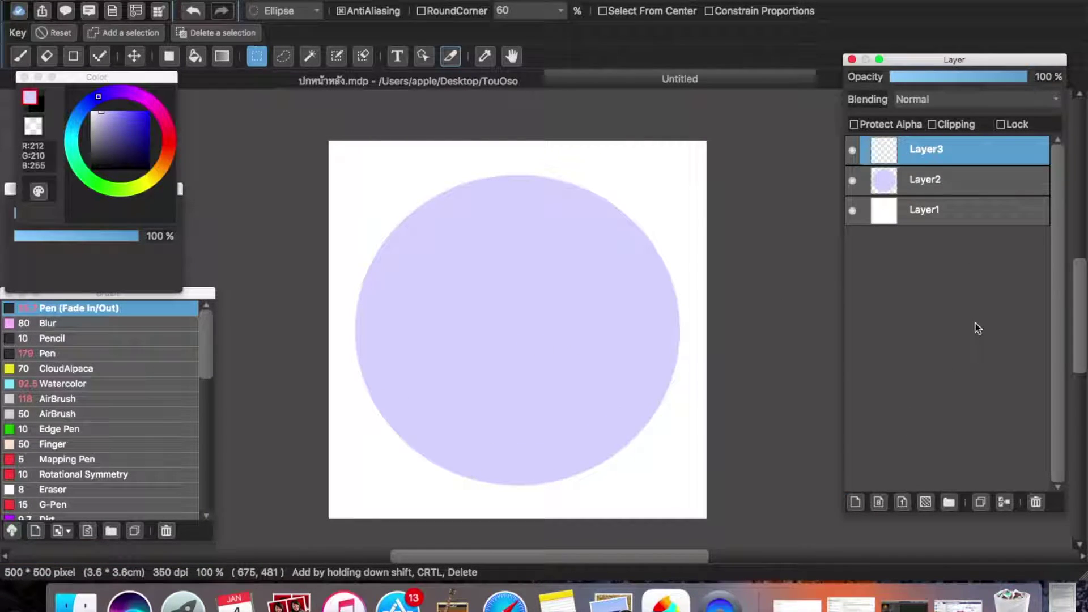
pyautogui.click(42, 107)
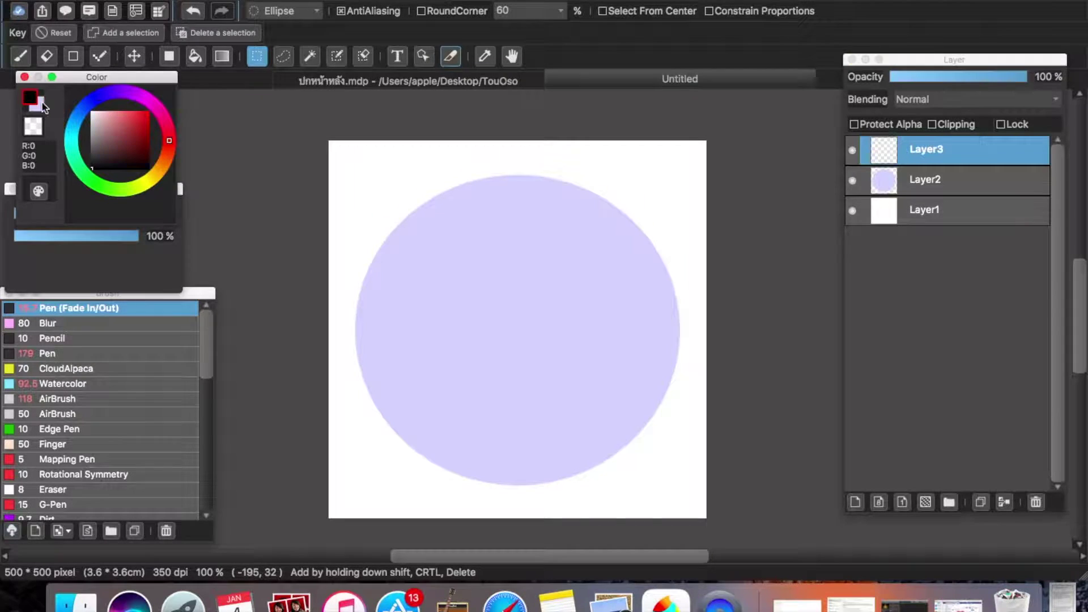
pyautogui.click(20, 55)
pyautogui.click(85, 429)
pyautogui.click(94, 399)
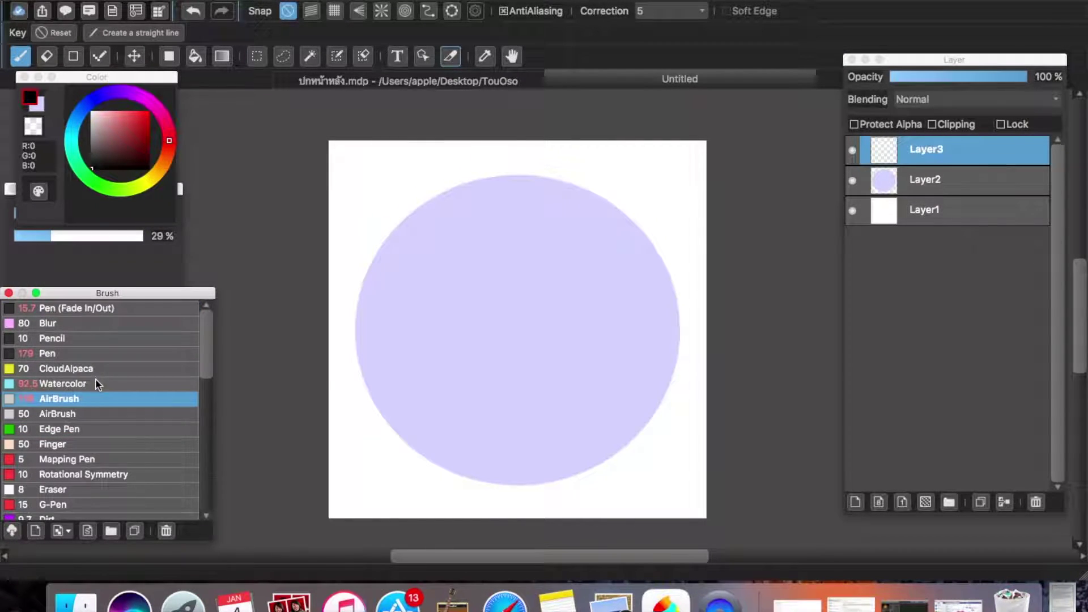
pyautogui.click(96, 384)
pyautogui.click(88, 308)
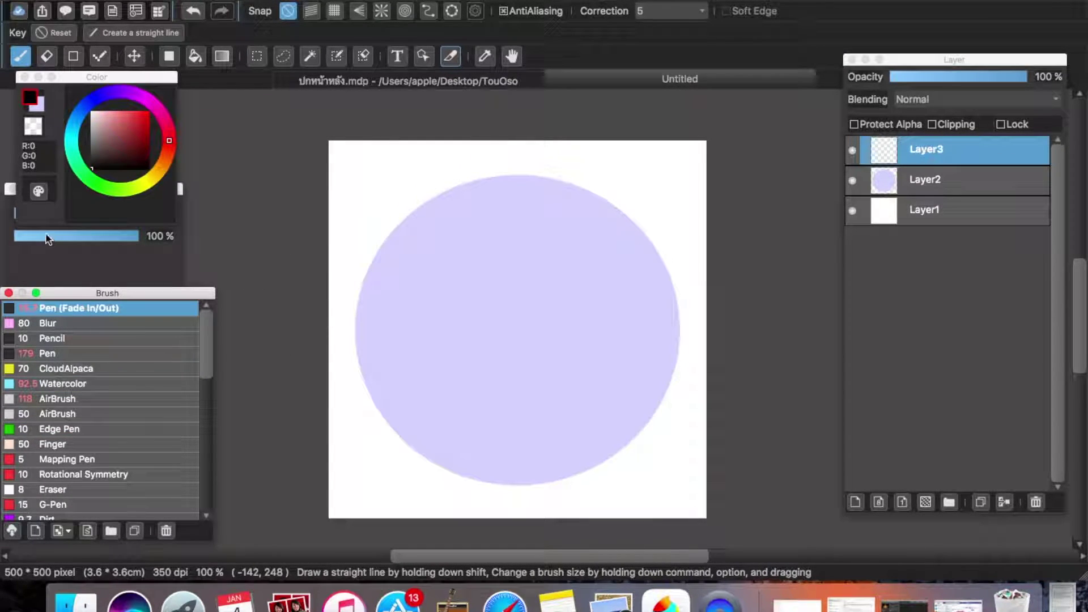
pyautogui.click(7, 269)
pyautogui.click(33, 217)
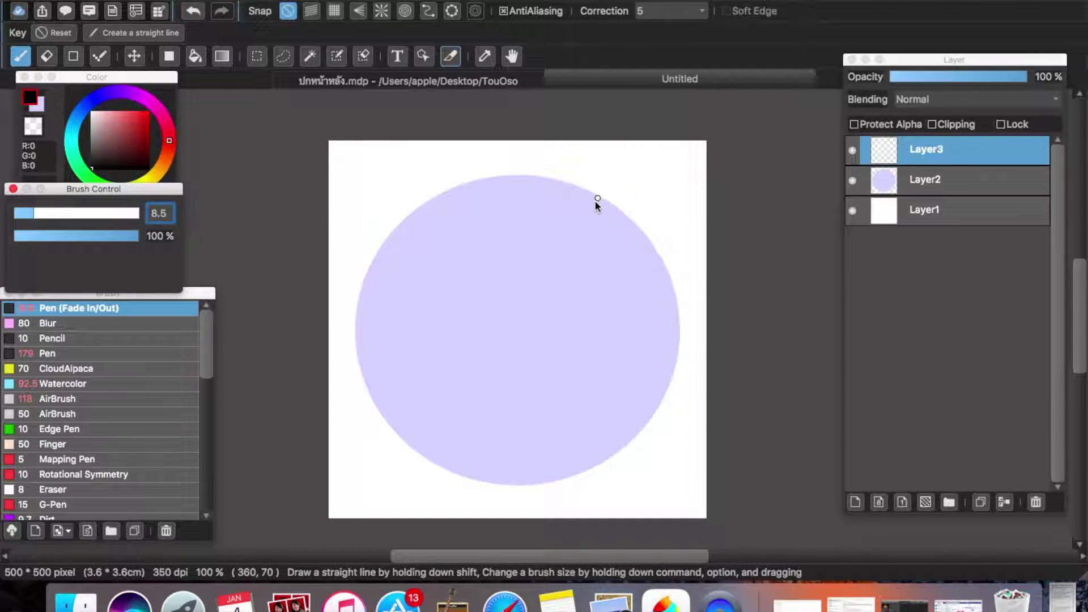
# Step: Sketch the head's curves, face guide lines and long left outline
pyautogui.moveTo(539, 219); pyautogui.dragTo(520, 278)
pyautogui.moveTo(566, 200); pyautogui.dragTo(529, 305)
pyautogui.moveTo(540, 231); pyautogui.dragTo(518, 306)
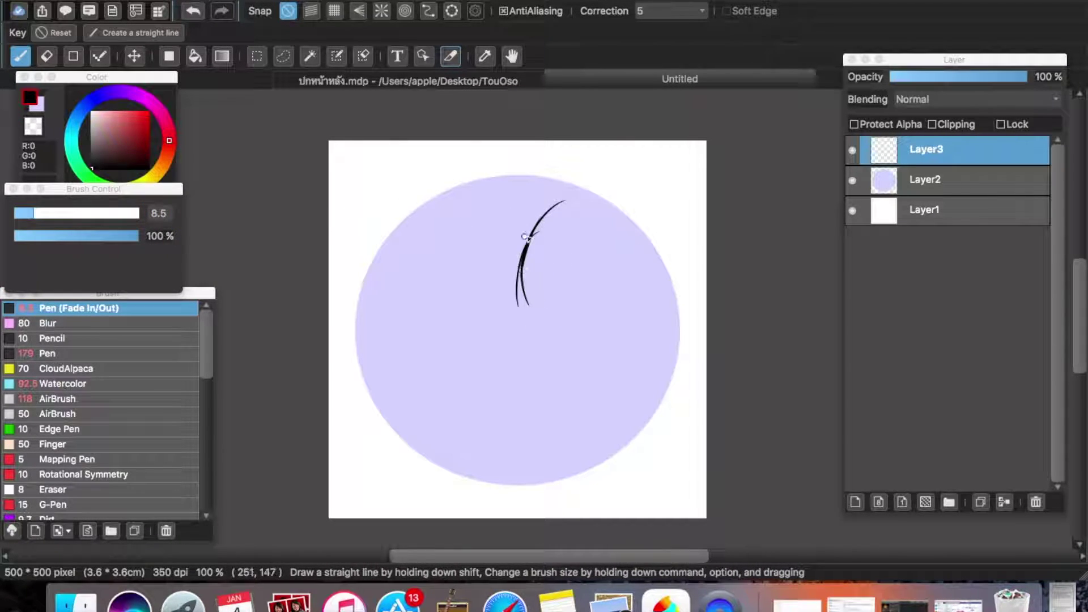
pyautogui.moveTo(616, 203); pyautogui.dragTo(570, 202)
pyautogui.moveTo(615, 187); pyautogui.dragTo(515, 301)
pyautogui.moveTo(547, 210); pyautogui.dragTo(527, 321)
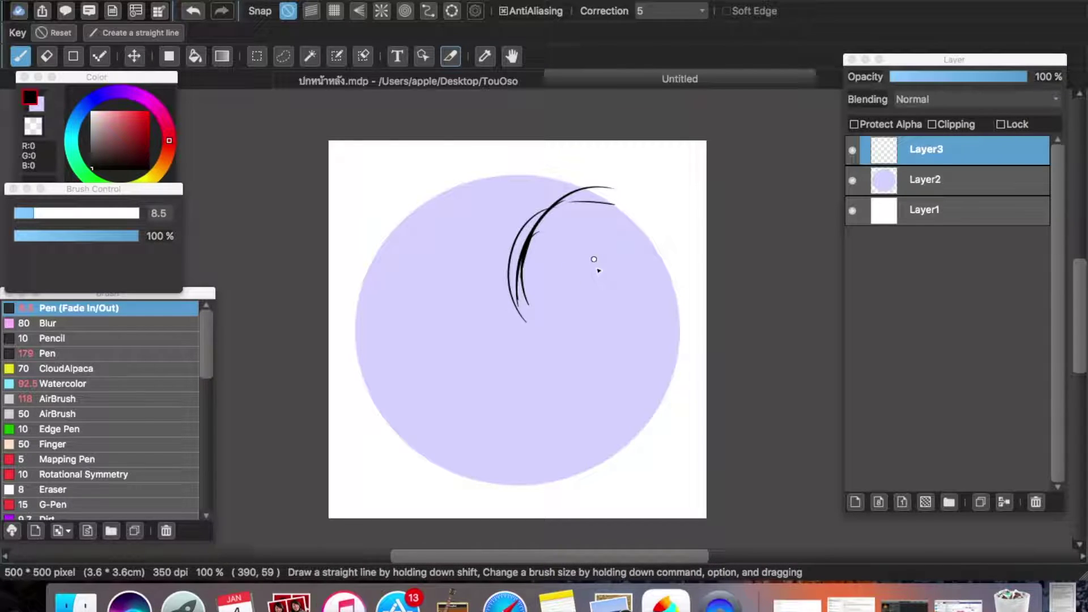
pyautogui.moveTo(518, 273); pyautogui.dragTo(619, 283)
pyautogui.moveTo(561, 228); pyautogui.dragTo(551, 339)
pyautogui.moveTo(514, 299); pyautogui.dragTo(615, 346)
pyautogui.moveTo(554, 219)
pyautogui.mouseDown()
pyautogui.moveTo(648, 217)
pyautogui.moveTo(549, 200)
pyautogui.moveTo(496, 331)
pyautogui.mouseUp()
pyautogui.moveTo(557, 365); pyautogui.dragTo(570, 358)
# Step: Sketch the upper-right head arc, right side of the face, right ear and jaw
pyautogui.moveTo(595, 203)
pyautogui.mouseDown()
pyautogui.moveTo(660, 231)
pyautogui.moveTo(657, 291)
pyautogui.moveTo(676, 314)
pyautogui.mouseUp()
pyautogui.moveTo(655, 278); pyautogui.dragTo(648, 322)
pyautogui.moveTo(663, 304); pyautogui.dragTo(605, 356)
pyautogui.moveTo(642, 323); pyautogui.dragTo(587, 364)
pyautogui.moveTo(534, 212); pyautogui.dragTo(492, 264)
pyautogui.moveTo(576, 191); pyautogui.dragTo(495, 276)
pyautogui.moveTo(507, 226)
pyautogui.mouseDown()
pyautogui.moveTo(490, 344)
pyautogui.moveTo(486, 335)
pyautogui.moveTo(565, 370)
pyautogui.mouseUp()
pyautogui.moveTo(669, 290)
pyautogui.mouseDown()
pyautogui.moveTo(646, 349)
pyautogui.moveTo(620, 365)
pyautogui.mouseUp()
# Step: Add the left ear, both eyes, brow lines, hair strokes and the chin and mouth
pyautogui.moveTo(516, 293)
pyautogui.mouseDown()
pyautogui.moveTo(501, 266)
pyautogui.moveTo(513, 303)
pyautogui.mouseUp()
pyautogui.moveTo(589, 271); pyautogui.dragTo(599, 305)
pyautogui.moveTo(561, 284)
pyautogui.mouseDown()
pyautogui.moveTo(605, 282)
pyautogui.moveTo(562, 283)
pyautogui.mouseUp()
pyautogui.moveTo(496, 300)
pyautogui.mouseDown()
pyautogui.moveTo(522, 279)
pyautogui.moveTo(533, 310)
pyautogui.mouseUp()
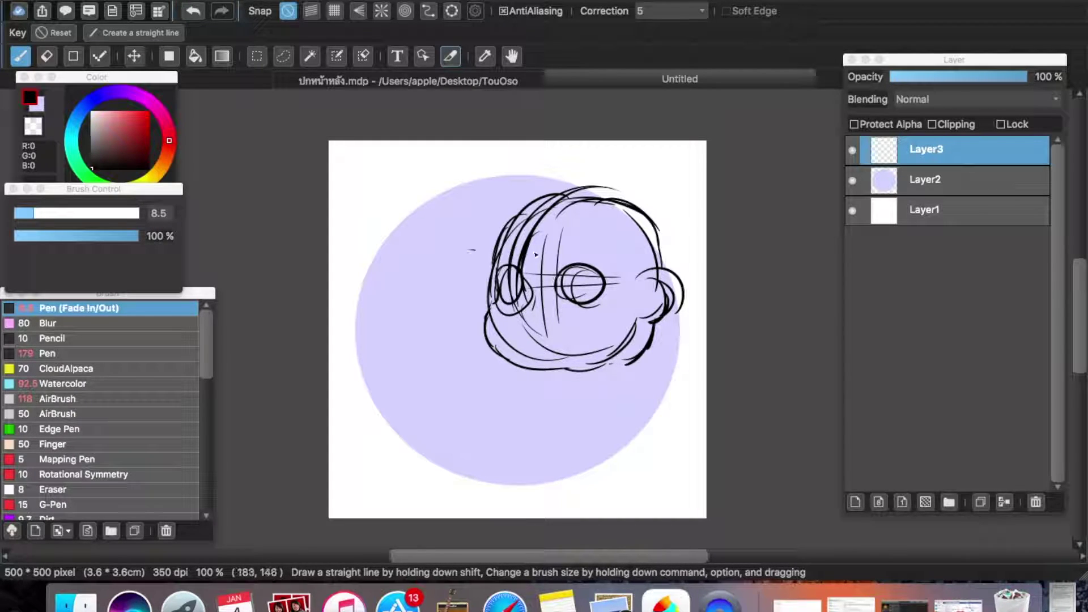
pyautogui.moveTo(468, 250); pyautogui.dragTo(616, 230)
pyautogui.moveTo(488, 256); pyautogui.dragTo(652, 232)
pyautogui.moveTo(611, 252)
pyautogui.mouseDown()
pyautogui.moveTo(640, 235)
pyautogui.moveTo(635, 271)
pyautogui.mouseUp()
pyautogui.moveTo(611, 240)
pyautogui.mouseDown()
pyautogui.moveTo(489, 278)
pyautogui.moveTo(548, 182)
pyautogui.mouseUp()
pyautogui.moveTo(482, 257); pyautogui.dragTo(541, 184)
pyautogui.moveTo(476, 255)
pyautogui.mouseDown()
pyautogui.moveTo(586, 177)
pyautogui.moveTo(666, 231)
pyautogui.moveTo(673, 266)
pyautogui.moveTo(643, 277)
pyautogui.mouseUp()
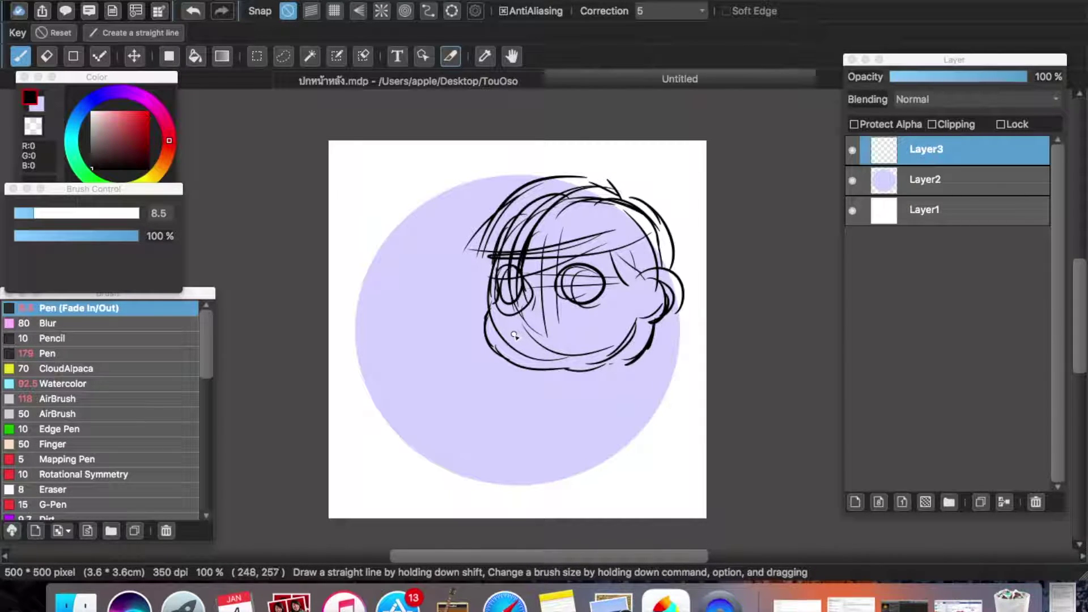
pyautogui.moveTo(548, 334)
pyautogui.mouseDown()
pyautogui.moveTo(592, 347)
pyautogui.moveTo(569, 363)
pyautogui.moveTo(517, 359)
pyautogui.moveTo(593, 365)
pyautogui.moveTo(522, 369)
pyautogui.moveTo(587, 360)
pyautogui.mouseUp()
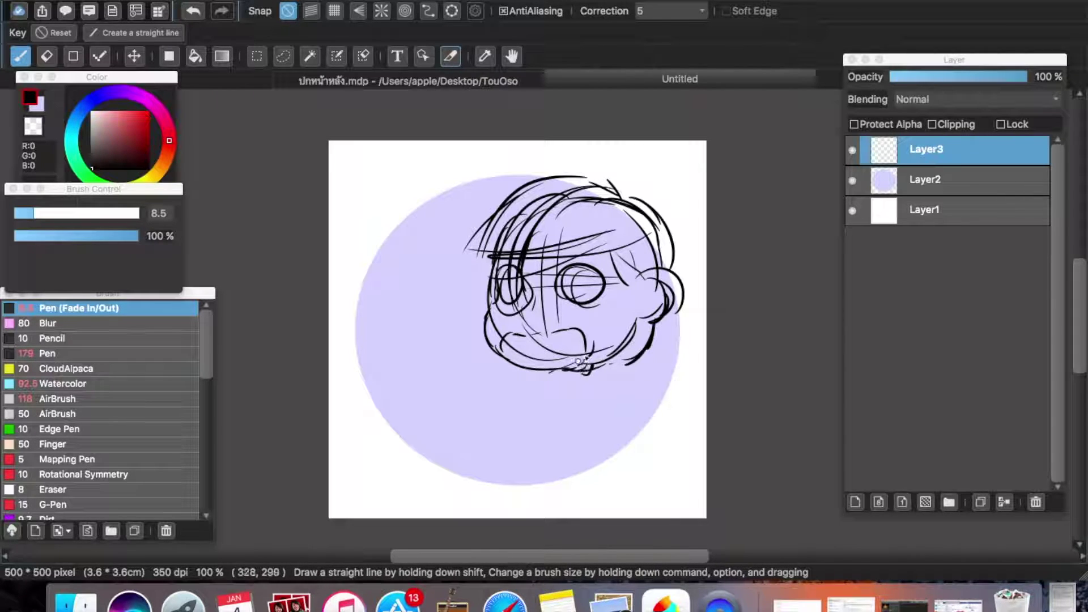
# Step: Sketch strokes left of the face and the neck lines below the chin
pyautogui.moveTo(424, 209); pyautogui.dragTo(435, 243)
pyautogui.moveTo(469, 185); pyautogui.dragTo(485, 199)
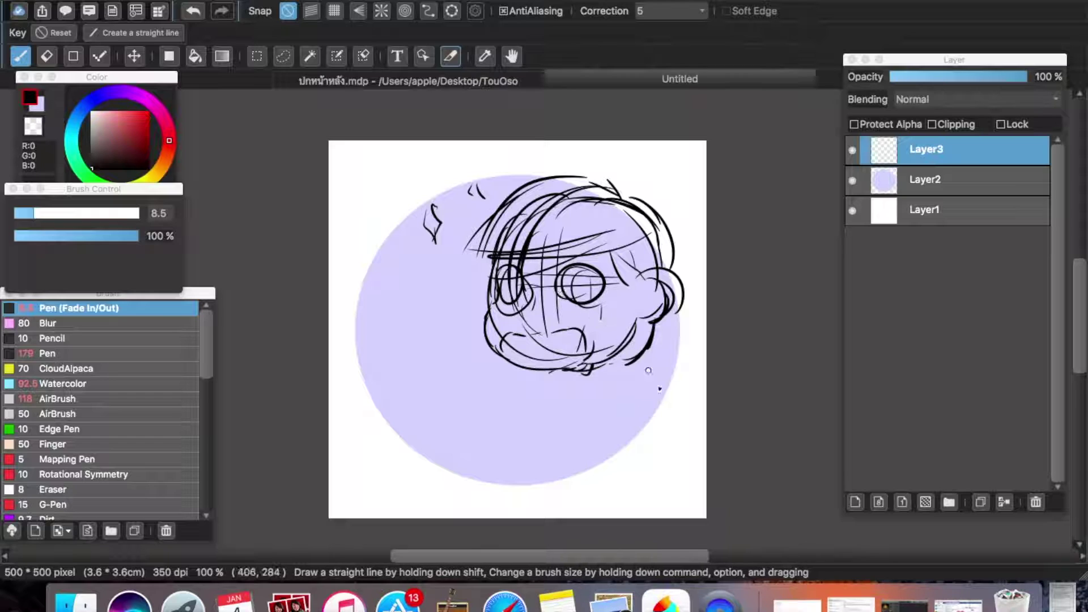
pyautogui.moveTo(641, 358); pyautogui.dragTo(659, 391)
pyautogui.moveTo(521, 369); pyautogui.dragTo(501, 394)
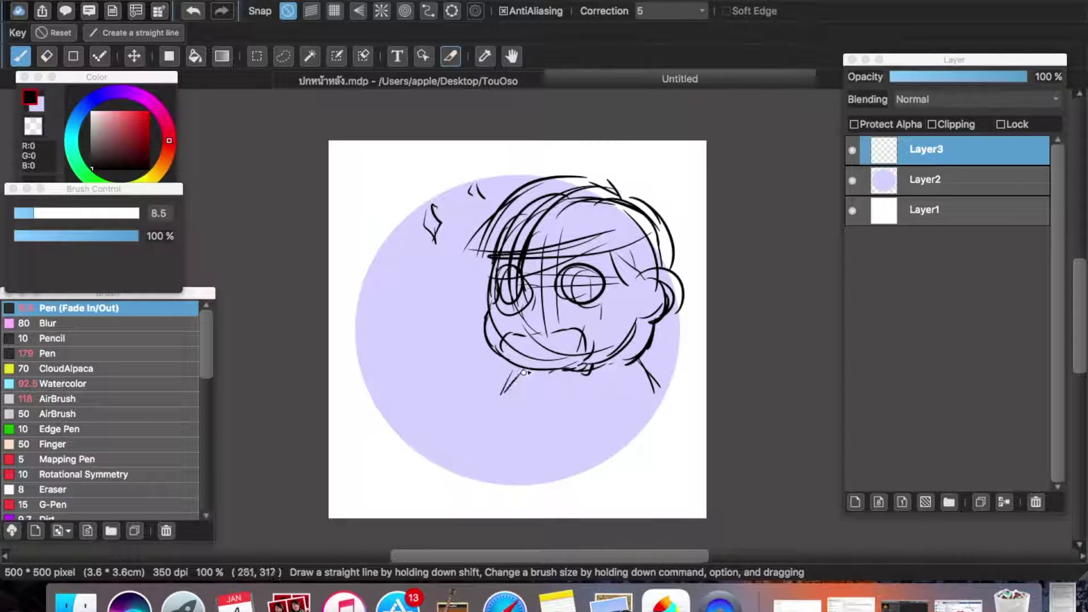
pyautogui.moveTo(479, 278); pyautogui.dragTo(599, 273)
pyautogui.moveTo(424, 256)
pyautogui.mouseDown()
pyautogui.moveTo(445, 296)
pyautogui.moveTo(462, 286)
pyautogui.mouseUp()
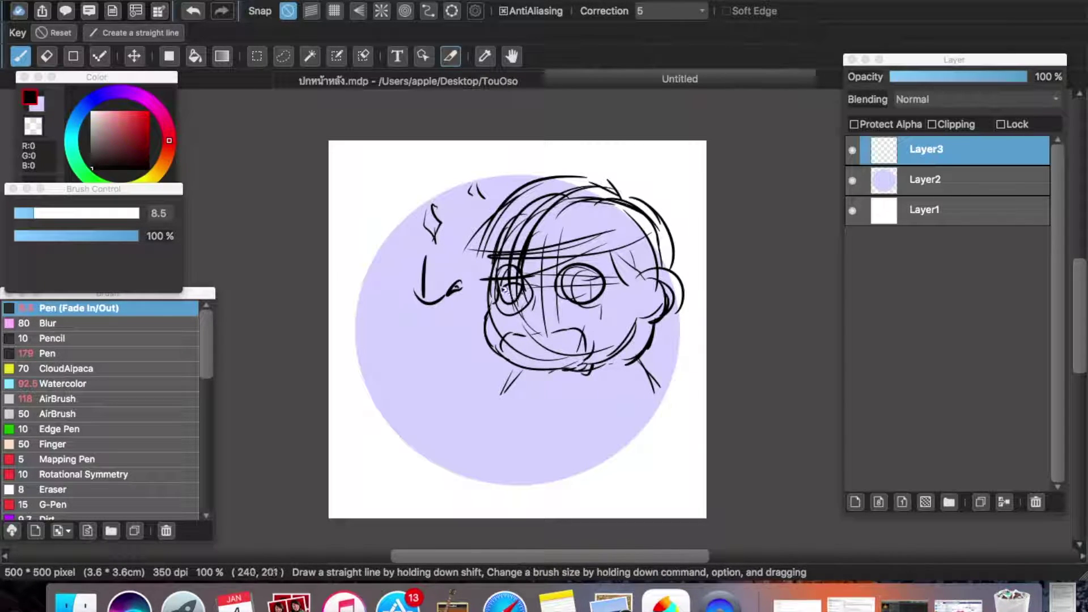
pyautogui.moveTo(652, 363); pyautogui.dragTo(675, 393)
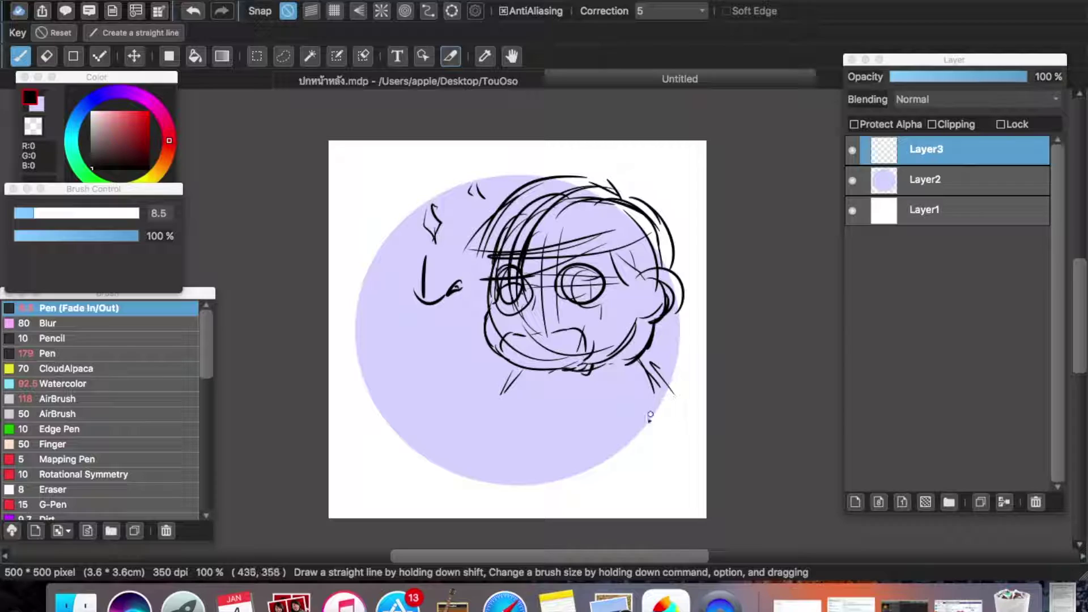
pyautogui.moveTo(509, 398); pyautogui.dragTo(503, 419)
# Step: Draw the shoulder line, collar curves and right side of the body to the canvas bottom
pyautogui.moveTo(651, 358)
pyautogui.mouseDown()
pyautogui.moveTo(677, 413)
pyautogui.moveTo(558, 412)
pyautogui.mouseUp()
pyautogui.moveTo(631, 361)
pyautogui.mouseDown()
pyautogui.moveTo(663, 350)
pyautogui.moveTo(680, 401)
pyautogui.mouseUp()
pyautogui.moveTo(683, 409); pyautogui.dragTo(640, 422)
pyautogui.moveTo(504, 381); pyautogui.dragTo(540, 419)
pyautogui.moveTo(507, 377); pyautogui.dragTo(494, 437)
pyautogui.moveTo(500, 458); pyautogui.dragTo(505, 479)
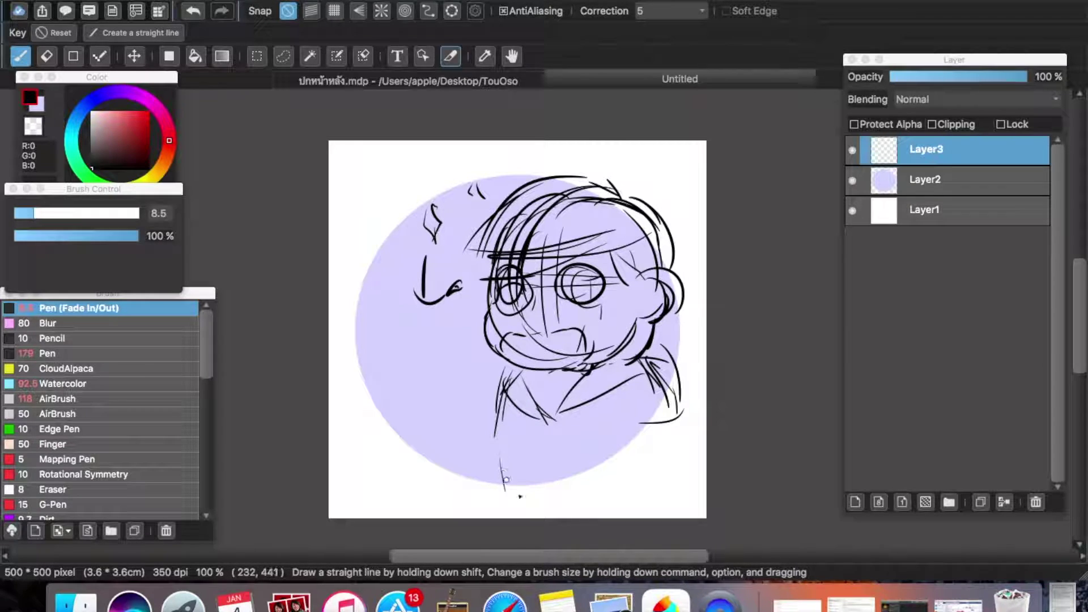
pyautogui.moveTo(691, 419)
pyautogui.mouseDown()
pyautogui.moveTo(675, 473)
pyautogui.moveTo(646, 516)
pyautogui.mouseUp()
# Step: Rough in the torso, belly, shoulder circle and sleeve, undoing the boxy arm strokes
pyautogui.moveTo(501, 404)
pyautogui.mouseDown()
pyautogui.moveTo(548, 473)
pyautogui.moveTo(593, 472)
pyautogui.mouseUp()
pyautogui.moveTo(686, 420); pyautogui.dragTo(646, 497)
pyautogui.moveTo(493, 452); pyautogui.dragTo(574, 507)
pyautogui.moveTo(581, 504); pyautogui.dragTo(608, 507)
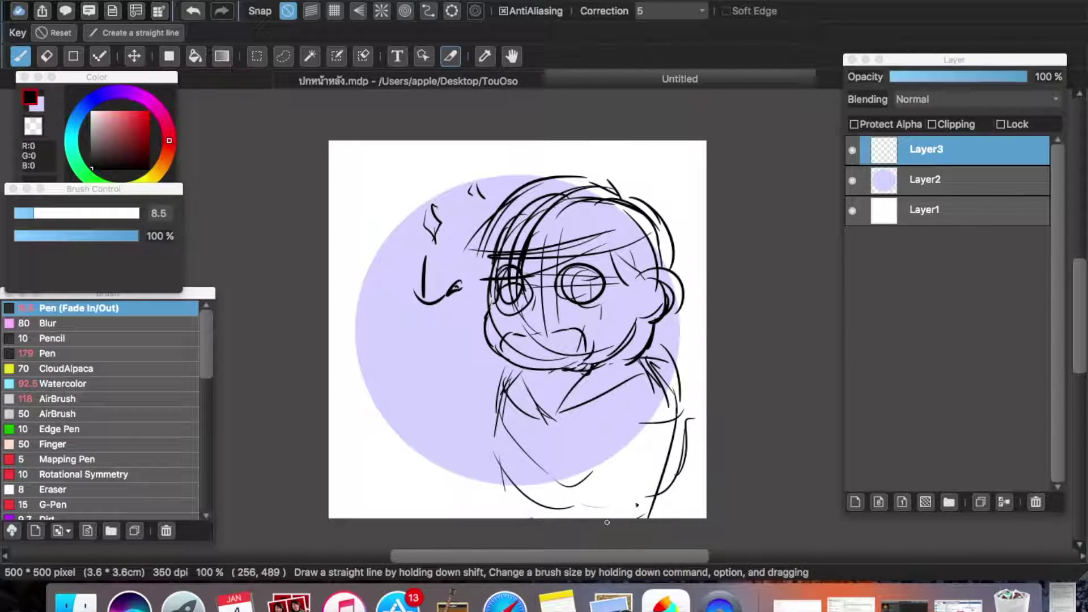
pyautogui.moveTo(642, 415); pyautogui.dragTo(669, 402)
pyautogui.moveTo(659, 384); pyautogui.dragTo(635, 492)
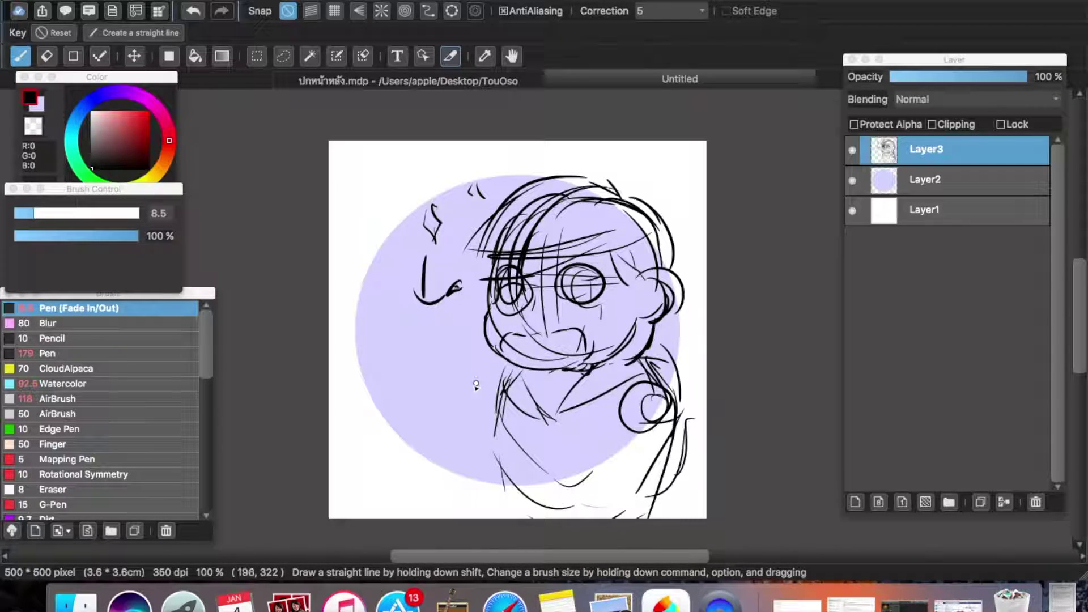
pyautogui.moveTo(484, 356); pyautogui.dragTo(488, 354)
pyautogui.moveTo(507, 371)
pyautogui.mouseDown()
pyautogui.moveTo(516, 395)
pyautogui.moveTo(465, 411)
pyautogui.moveTo(472, 439)
pyautogui.mouseUp()
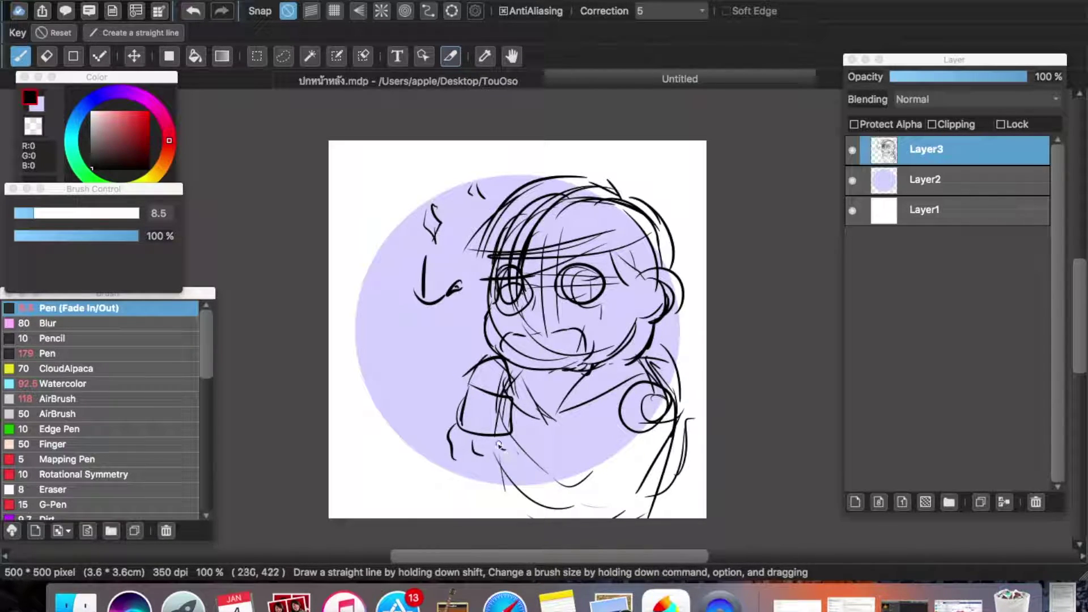
pyautogui.press('super+z')
pyautogui.press('super+z')
pyautogui.press('super+z')
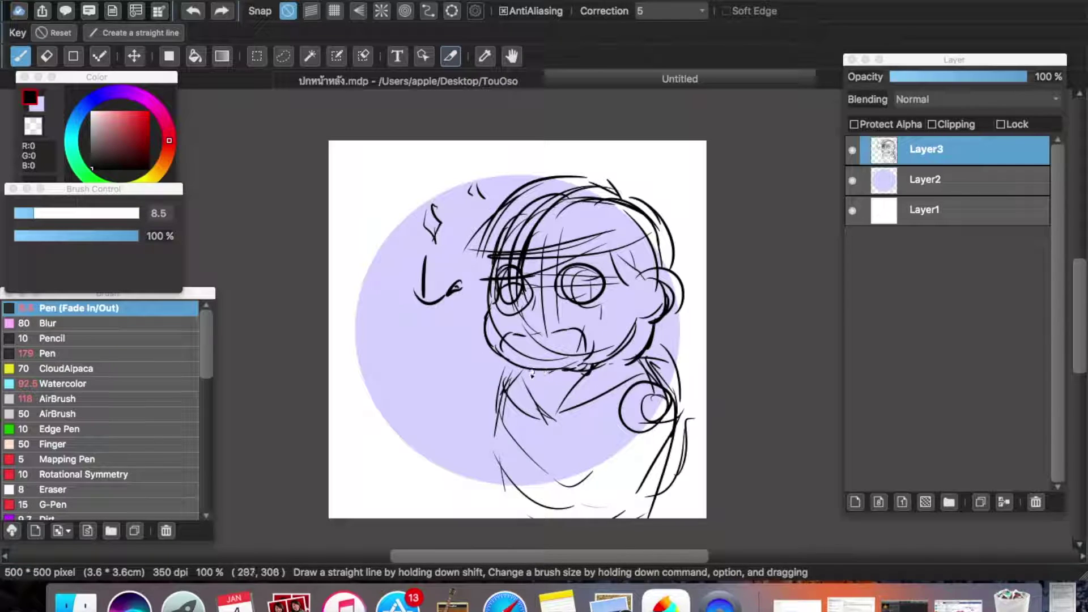
# Step: Redraw the strokes under the chin and sketch the arm outline and hand edge
pyautogui.moveTo(493, 366)
pyautogui.mouseDown()
pyautogui.moveTo(536, 374)
pyautogui.moveTo(520, 351)
pyautogui.moveTo(533, 381)
pyautogui.mouseUp()
pyautogui.press('super+z')
pyautogui.moveTo(540, 361); pyautogui.dragTo(541, 381)
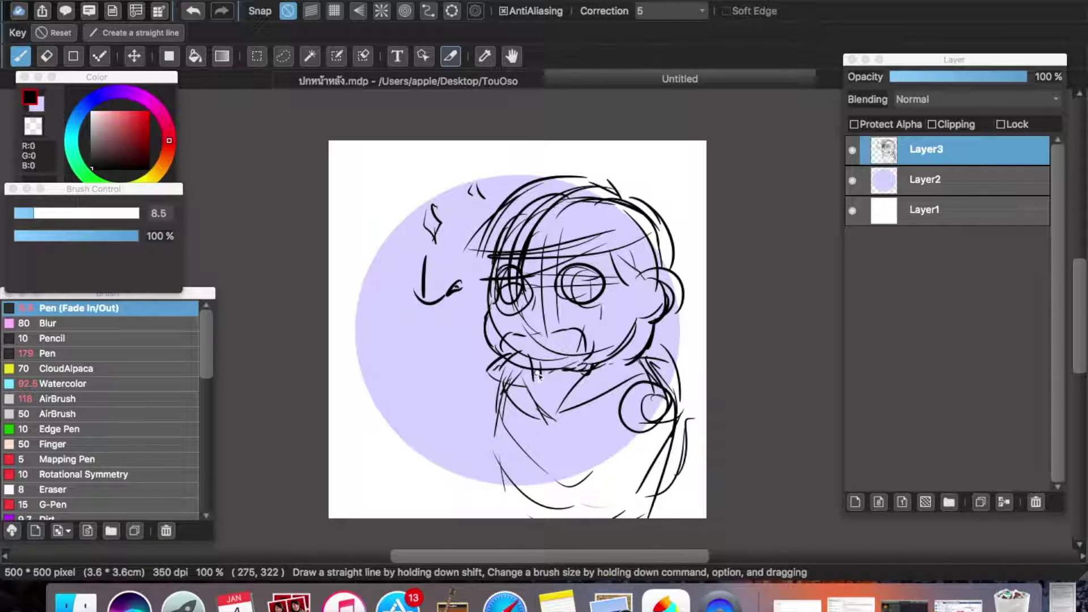
pyautogui.moveTo(485, 386); pyautogui.dragTo(527, 417)
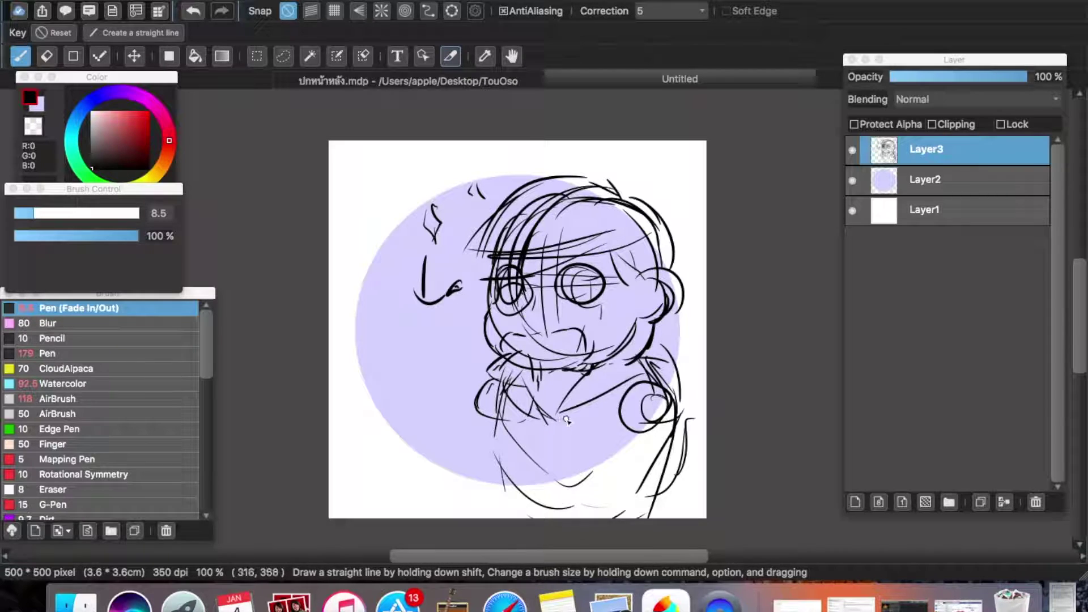
pyautogui.moveTo(537, 402); pyautogui.dragTo(537, 417)
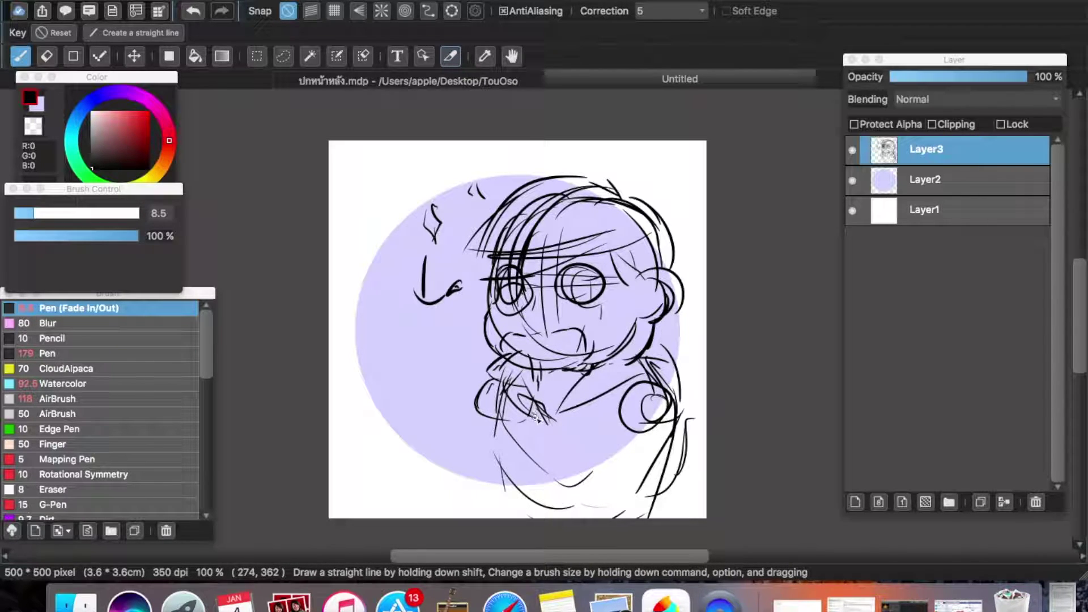
pyautogui.moveTo(491, 390)
pyautogui.mouseDown()
pyautogui.moveTo(472, 387)
pyautogui.moveTo(468, 398)
pyautogui.mouseUp()
pyautogui.moveTo(476, 400); pyautogui.dragTo(466, 412)
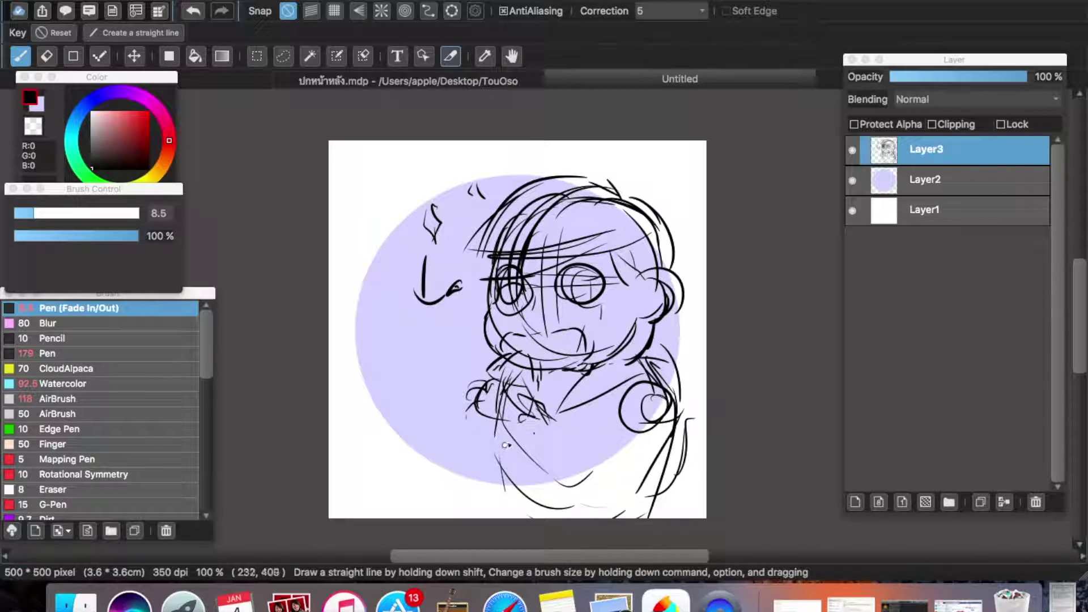
# Step: Add a loop near the hand, long lower-torso lines and the sleeve cuff
pyautogui.moveTo(537, 438)
pyautogui.mouseDown()
pyautogui.moveTo(546, 451)
pyautogui.moveTo(599, 456)
pyautogui.moveTo(595, 514)
pyautogui.mouseUp()
pyautogui.moveTo(539, 462)
pyautogui.mouseDown()
pyautogui.moveTo(577, 504)
pyautogui.moveTo(621, 493)
pyautogui.mouseUp()
pyautogui.moveTo(648, 408); pyautogui.dragTo(585, 496)
pyautogui.moveTo(656, 390); pyautogui.dragTo(608, 496)
pyautogui.moveTo(468, 419)
pyautogui.mouseDown()
pyautogui.moveTo(462, 492)
pyautogui.moveTo(484, 486)
pyautogui.moveTo(470, 501)
pyautogui.mouseUp()
pyautogui.moveTo(484, 417); pyautogui.dragTo(473, 462)
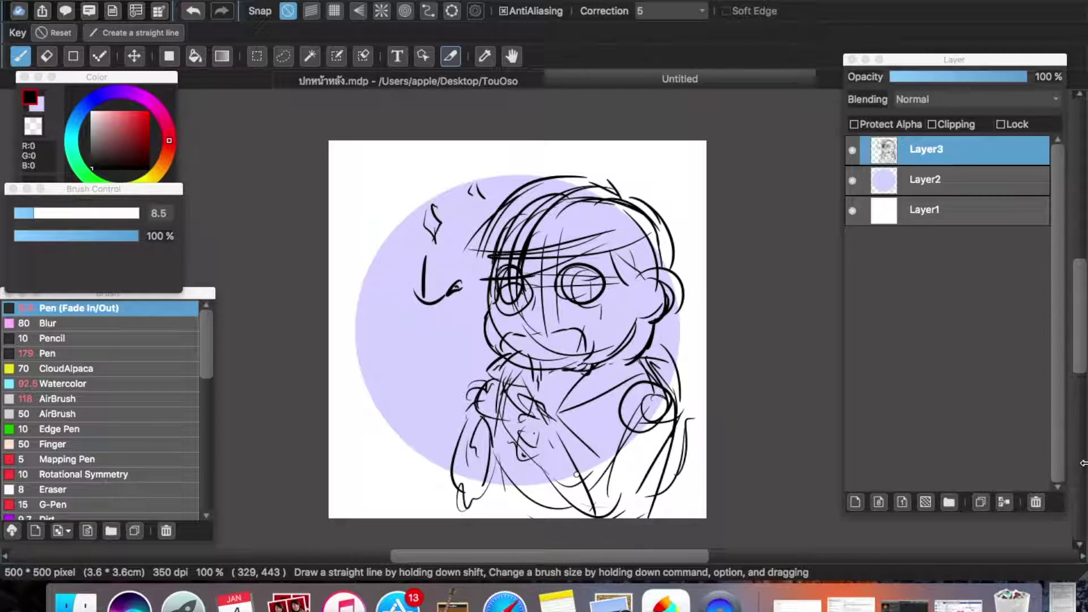
# Step: In Safari, replace the bat image search with a Google image search for 'กินปลาหมึก'
pyautogui.click(504, 600)
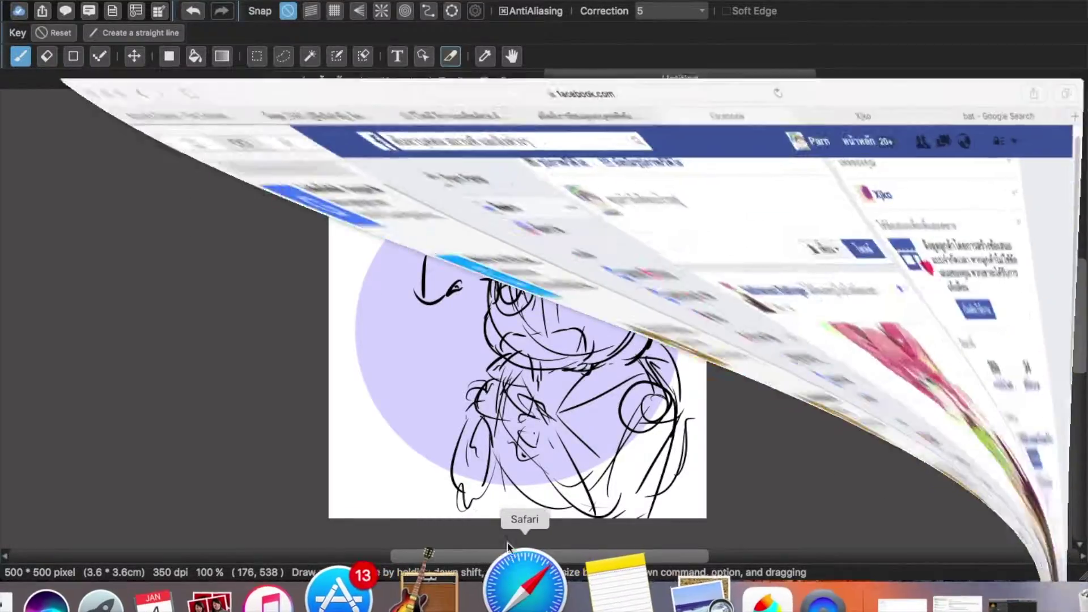
pyautogui.click(954, 22)
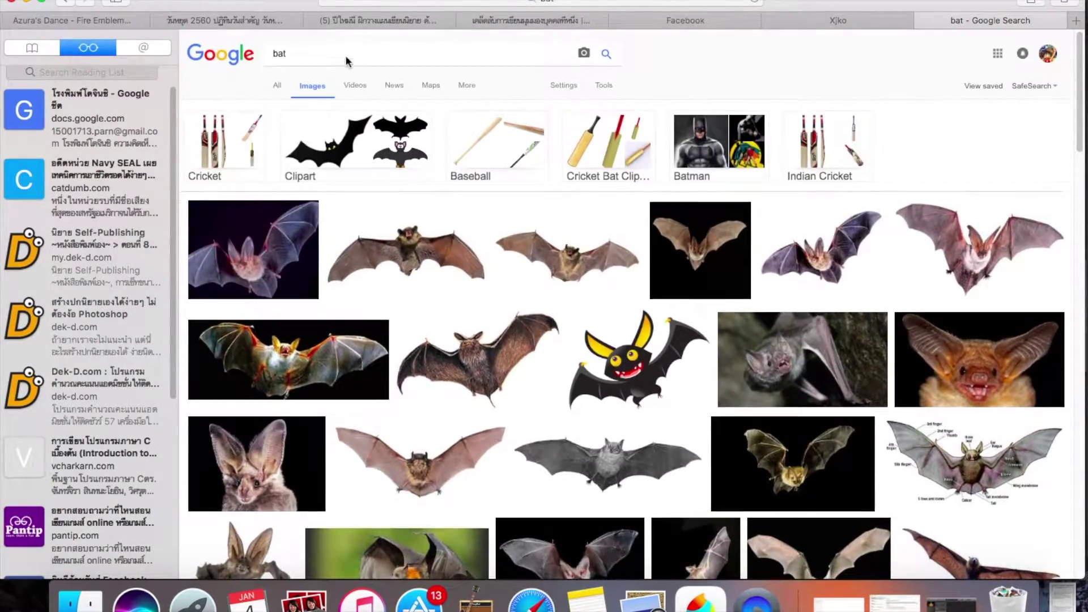
pyautogui.click(347, 61)
pyautogui.press('BackSpace')
pyautogui.press('BackSpace')
pyautogui.press('BackSpace')
pyautogui.write('d')
pyautogui.press('BackSpace')
pyautogui.write('dbo')
pyautogui.press('BackSpace')
pyautogui.press('BackSpace')
pyautogui.press('BackSpace')
pyautogui.write('กินปลาหม')
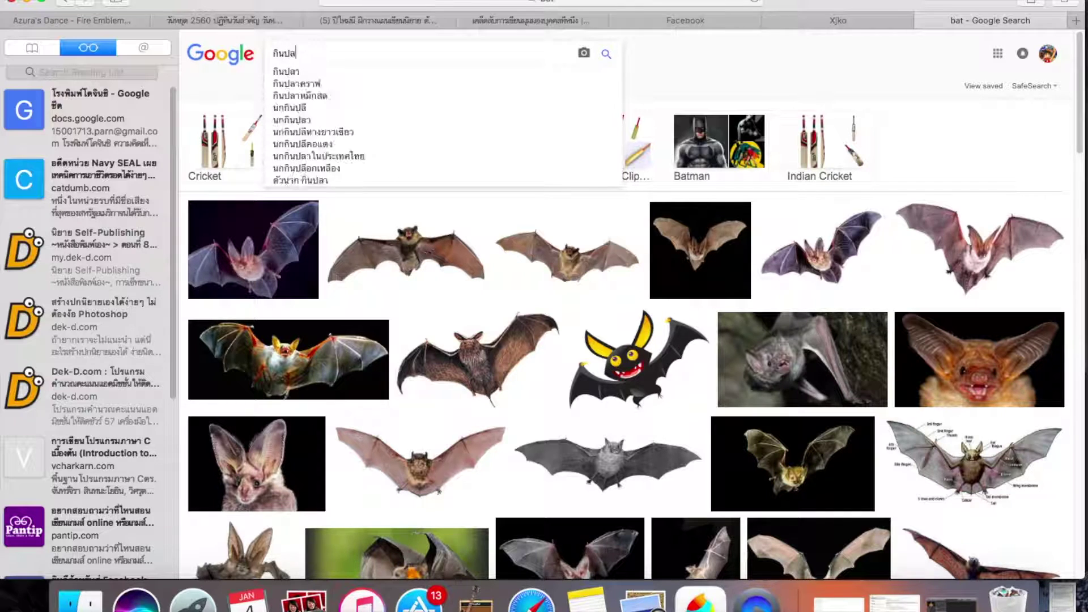
pyautogui.write('ึก')
pyautogui.press('Return')
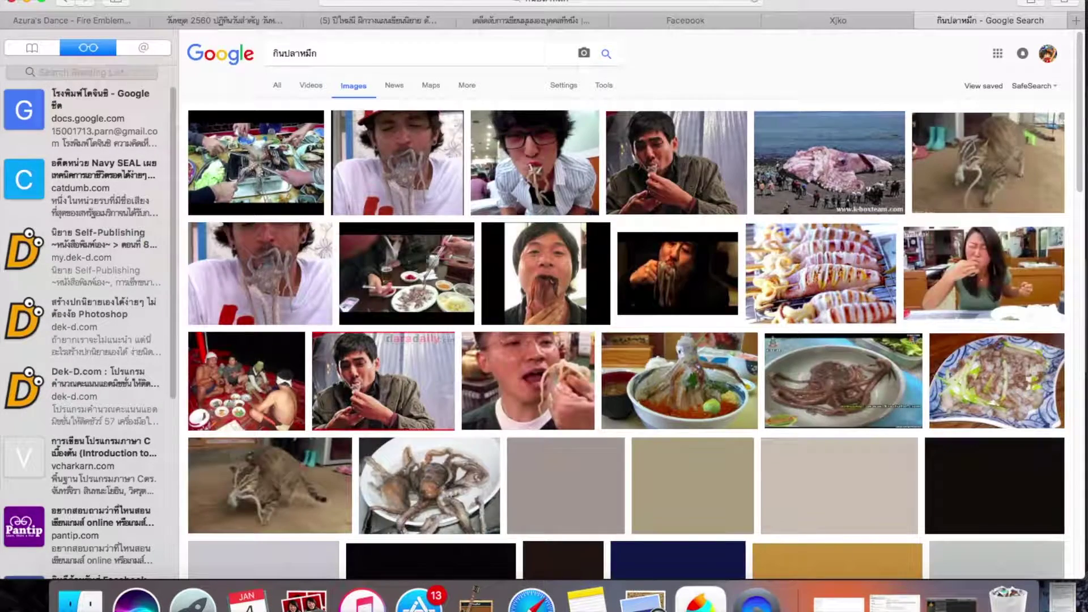
# Step: Browse the squid results and preview a fried squid image, then close the tab and return to MediBang
pyautogui.scroll(-1, 605, 292)
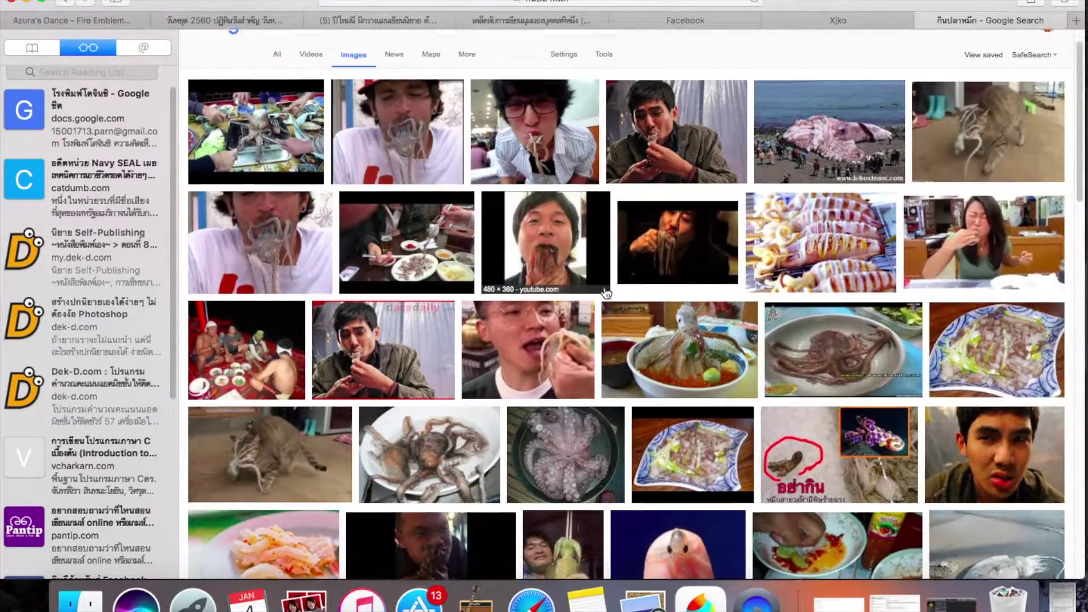
pyautogui.scroll(-15, 606, 292)
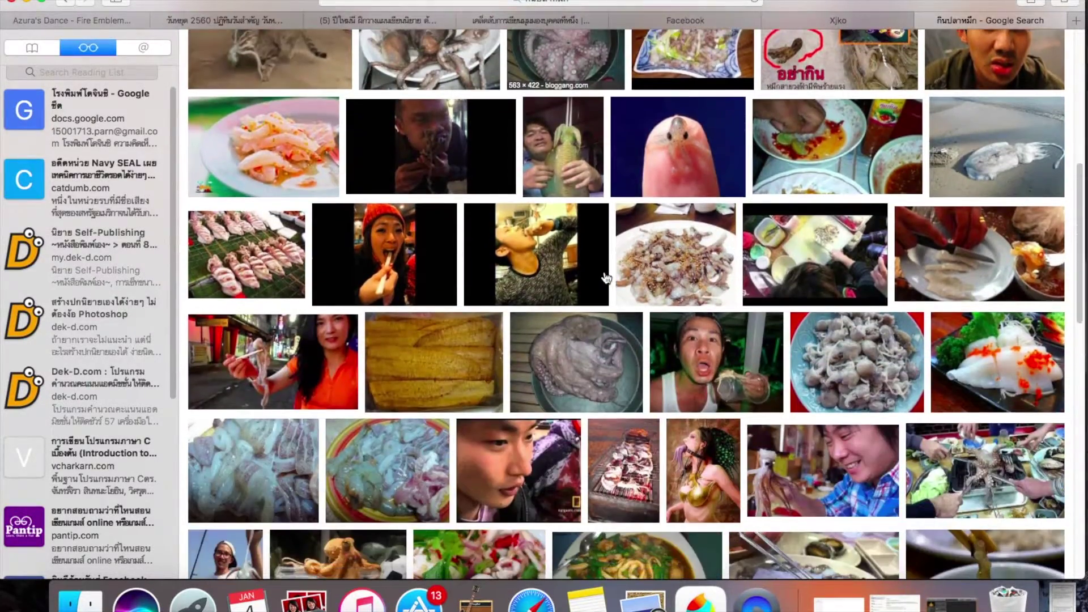
pyautogui.scroll(-10, 605, 277)
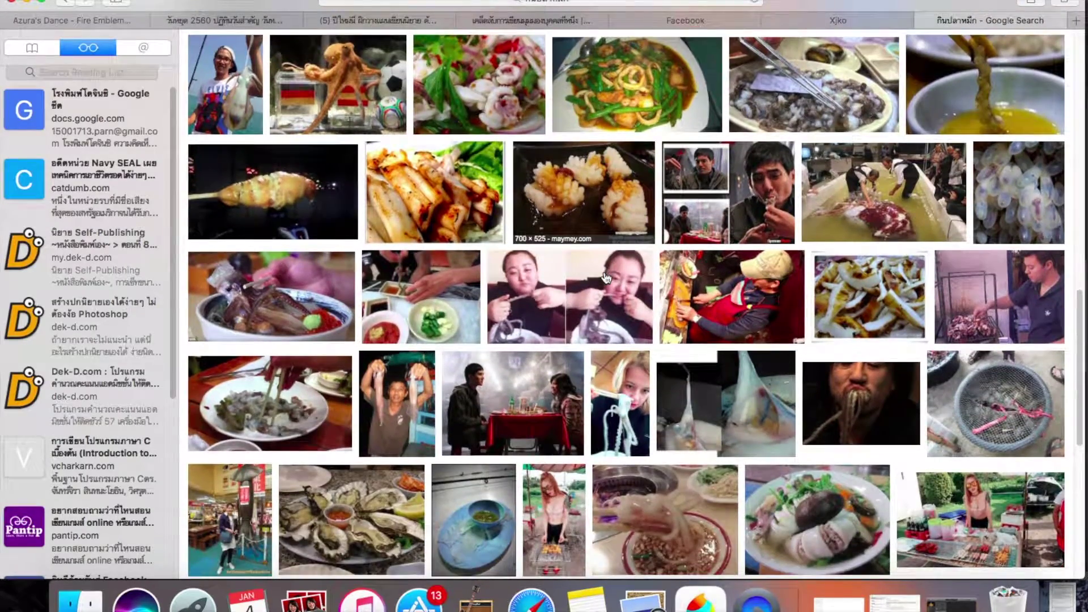
pyautogui.scroll(-5, 605, 277)
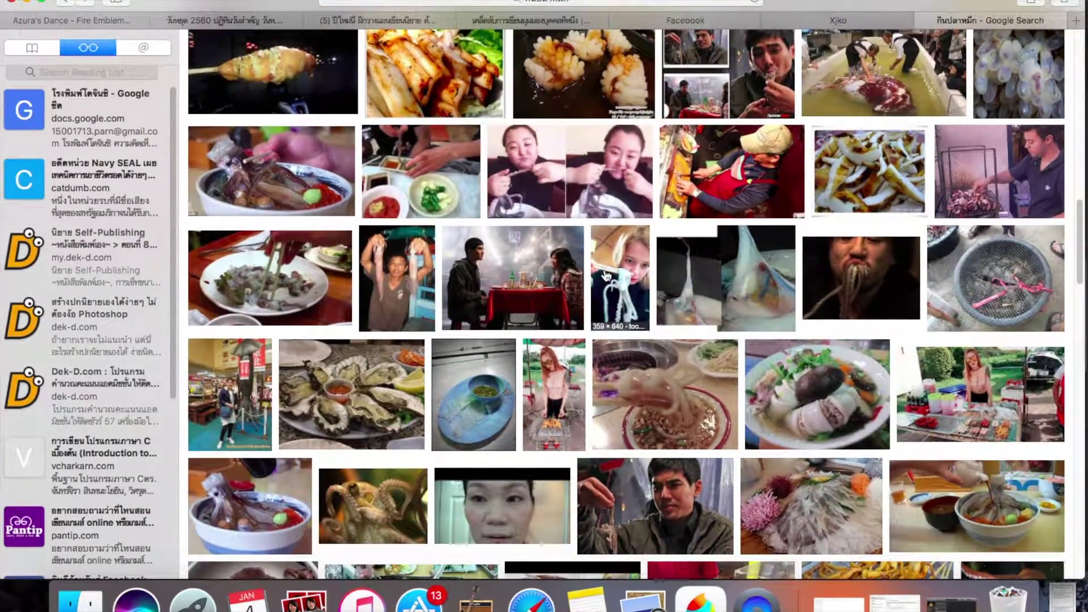
pyautogui.scroll(-6, 605, 268)
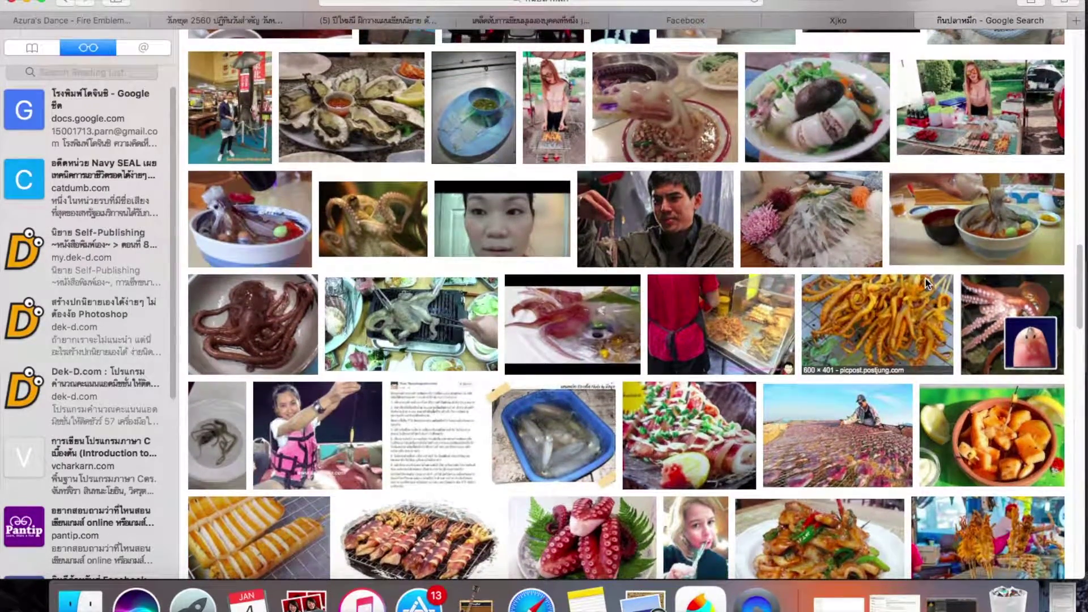
pyautogui.click(925, 277)
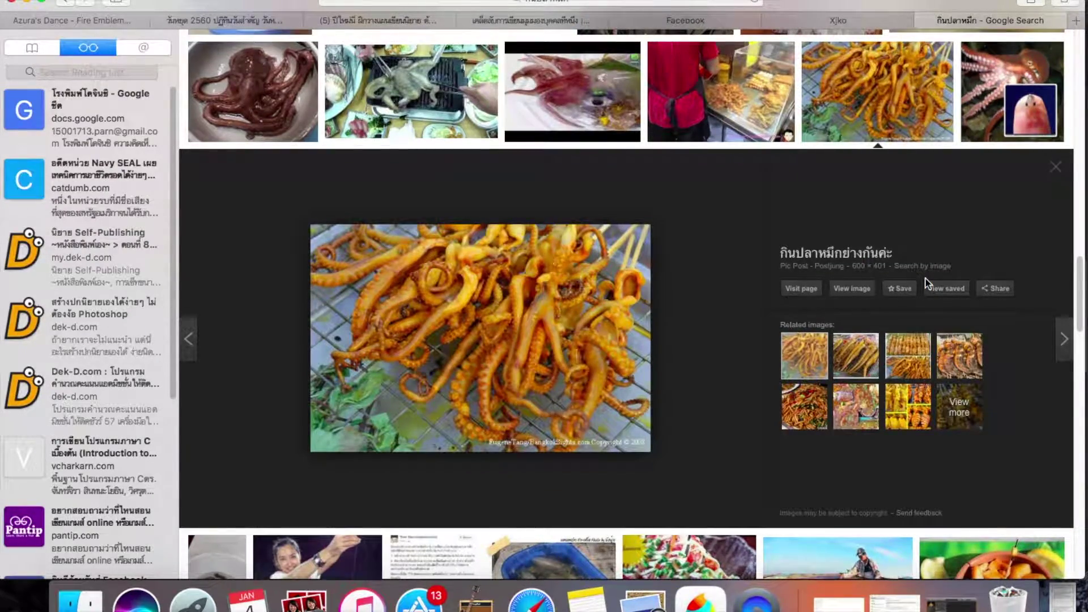
pyautogui.scroll(-8, 786, 369)
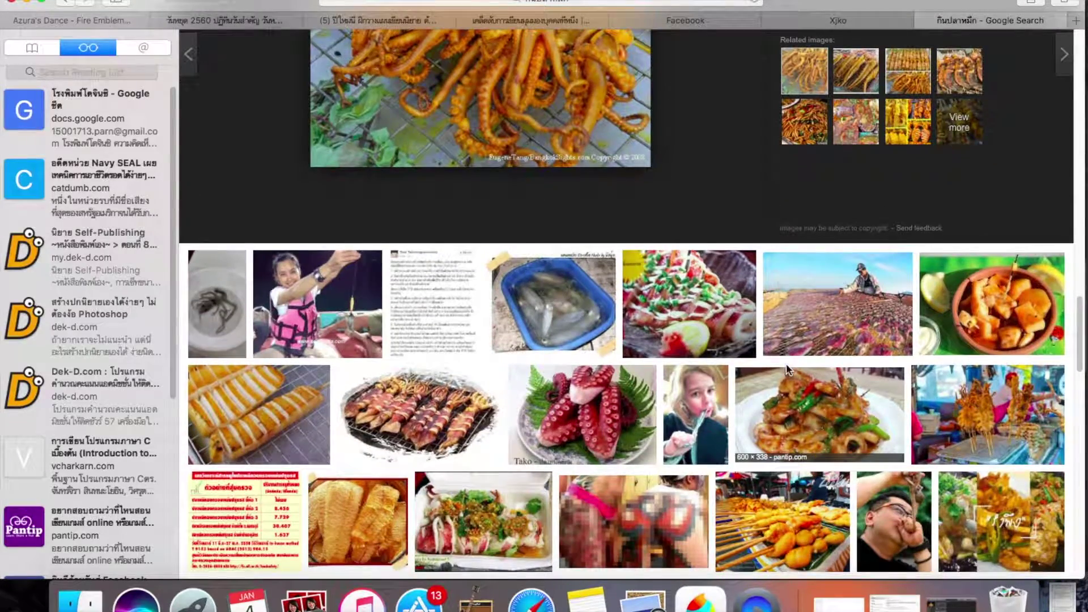
pyautogui.scroll(-10, 787, 369)
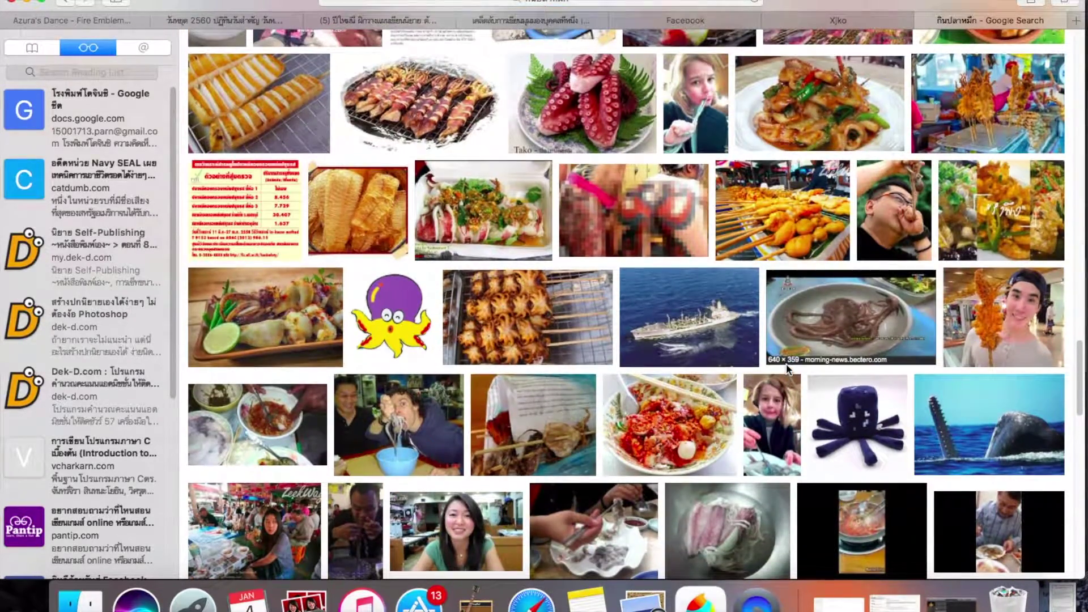
pyautogui.scroll(-10, 786, 368)
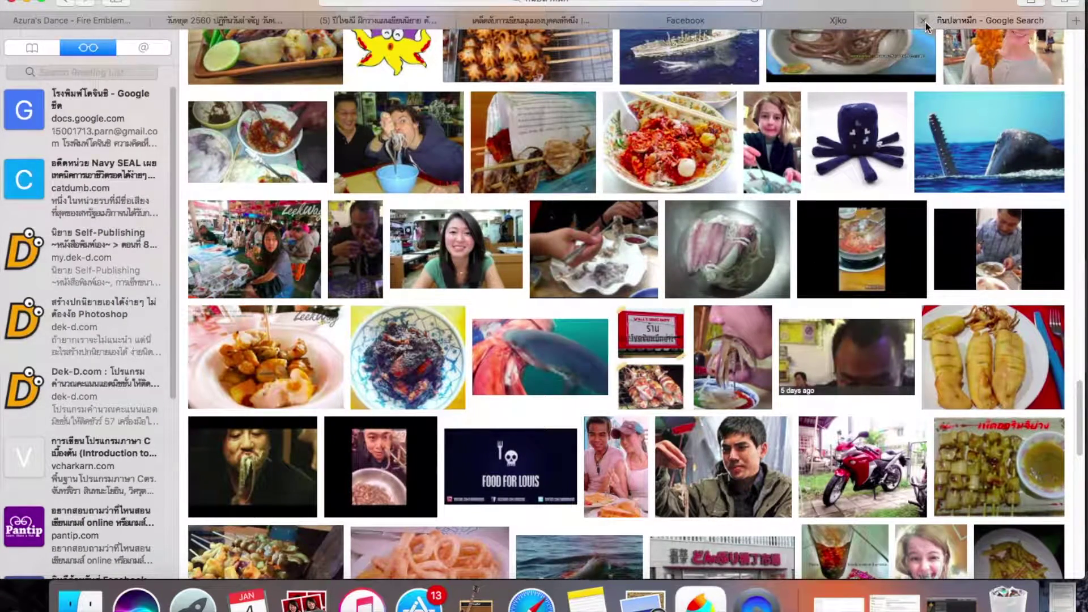
pyautogui.click(923, 21)
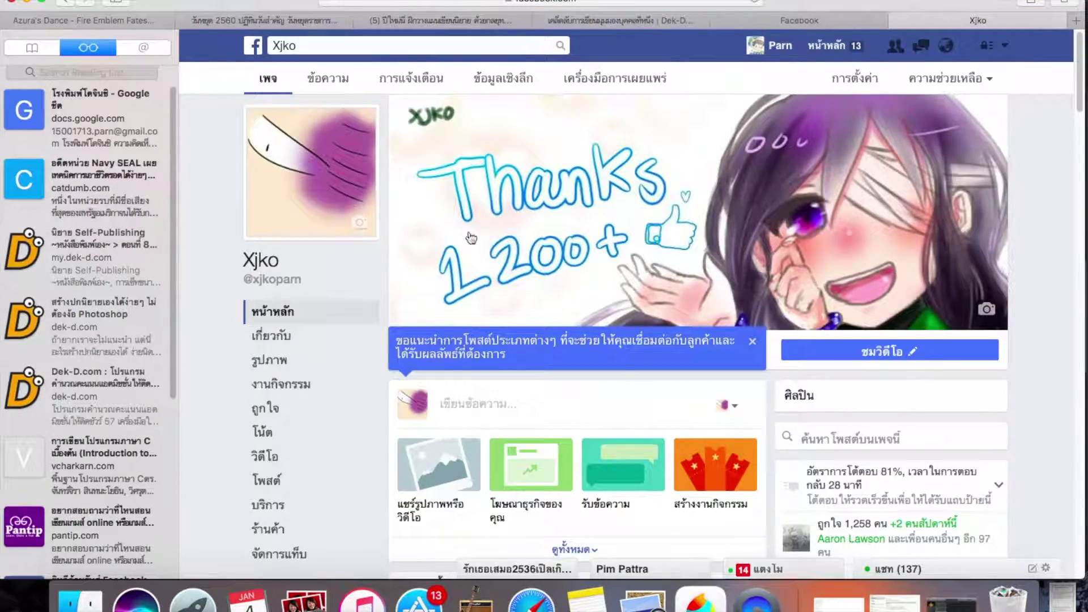
pyautogui.click(701, 600)
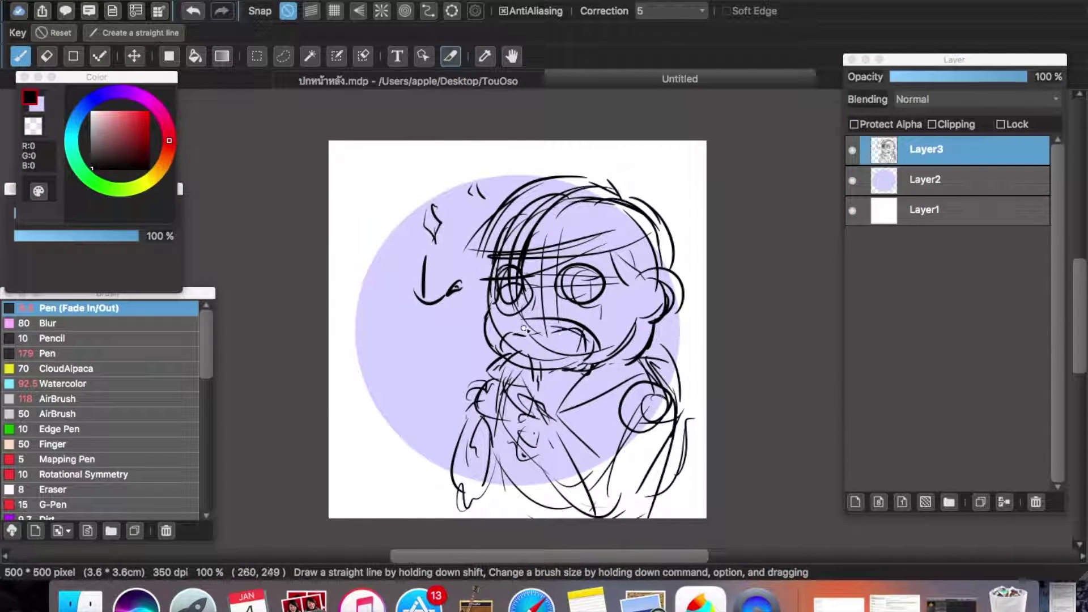
# Step: Sketch the chin curve, a jagged squid-like shape left of the face, and long body and arm lines
pyautogui.moveTo(566, 324)
pyautogui.mouseDown()
pyautogui.moveTo(597, 335)
pyautogui.moveTo(587, 370)
pyautogui.moveTo(567, 379)
pyautogui.mouseUp()
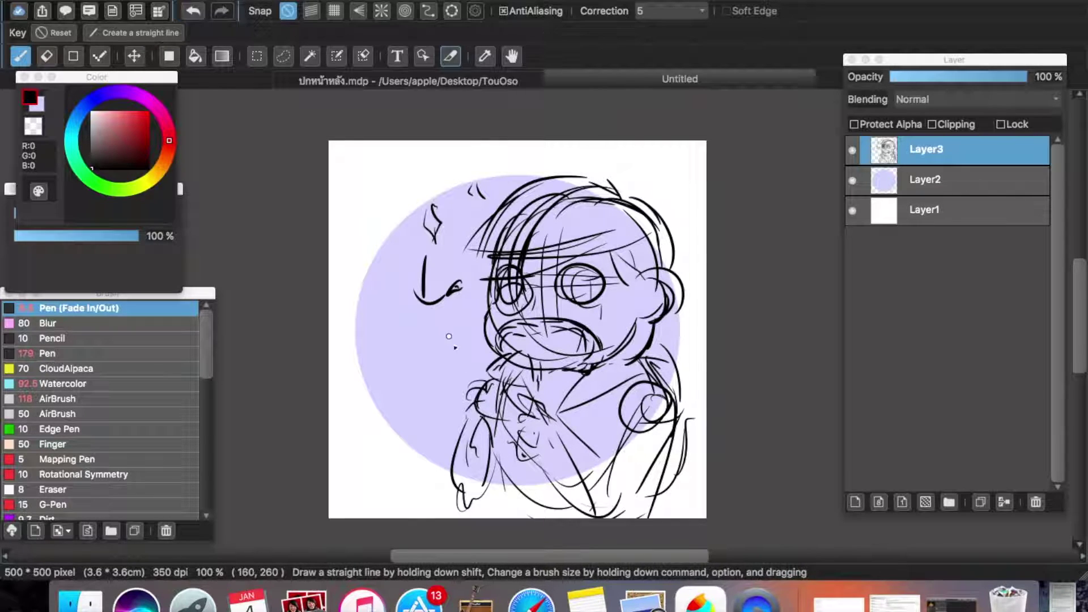
pyautogui.moveTo(425, 337)
pyautogui.mouseDown()
pyautogui.moveTo(426, 406)
pyautogui.moveTo(468, 384)
pyautogui.moveTo(465, 353)
pyautogui.moveTo(434, 327)
pyautogui.moveTo(480, 385)
pyautogui.mouseUp()
pyautogui.moveTo(510, 422)
pyautogui.mouseDown()
pyautogui.moveTo(505, 475)
pyautogui.moveTo(475, 518)
pyautogui.mouseUp()
pyautogui.moveTo(680, 422); pyautogui.dragTo(632, 521)
pyautogui.moveTo(488, 457); pyautogui.dragTo(464, 515)
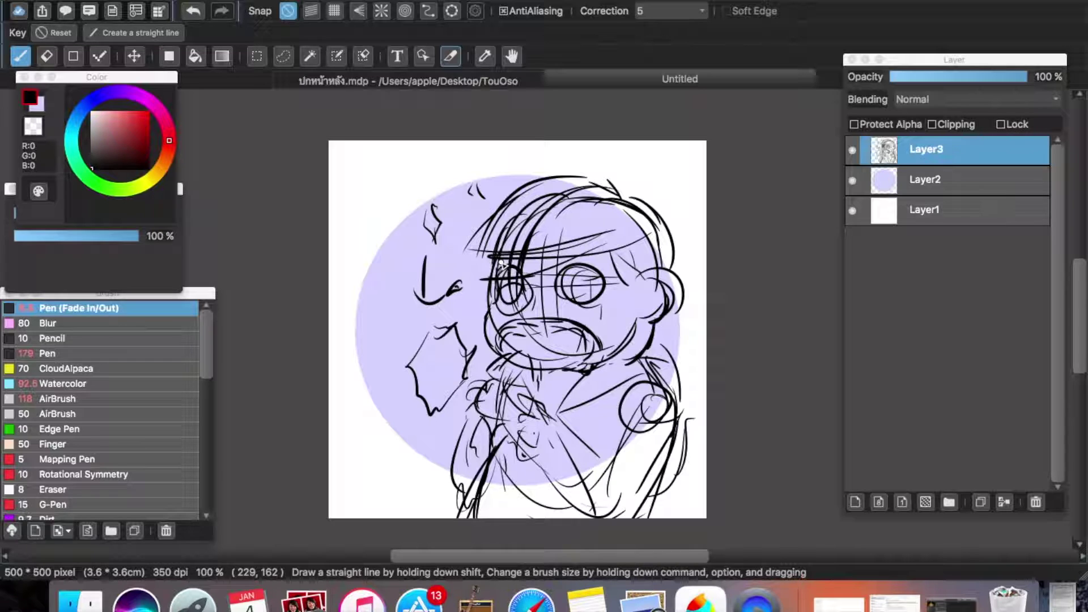
# Step: Fade the Layer3 sketch to 17% opacity and choose the Watercolor brush in dark red
pyautogui.click(913, 77)
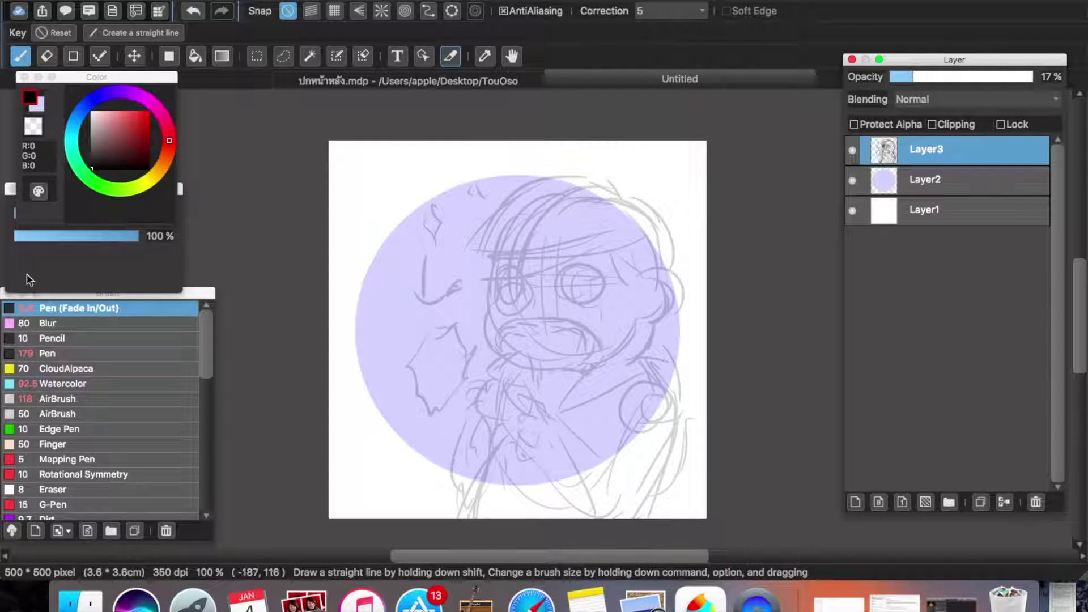
pyautogui.click(86, 398)
pyautogui.click(95, 384)
pyautogui.moveTo(128, 147); pyautogui.dragTo(126, 152)
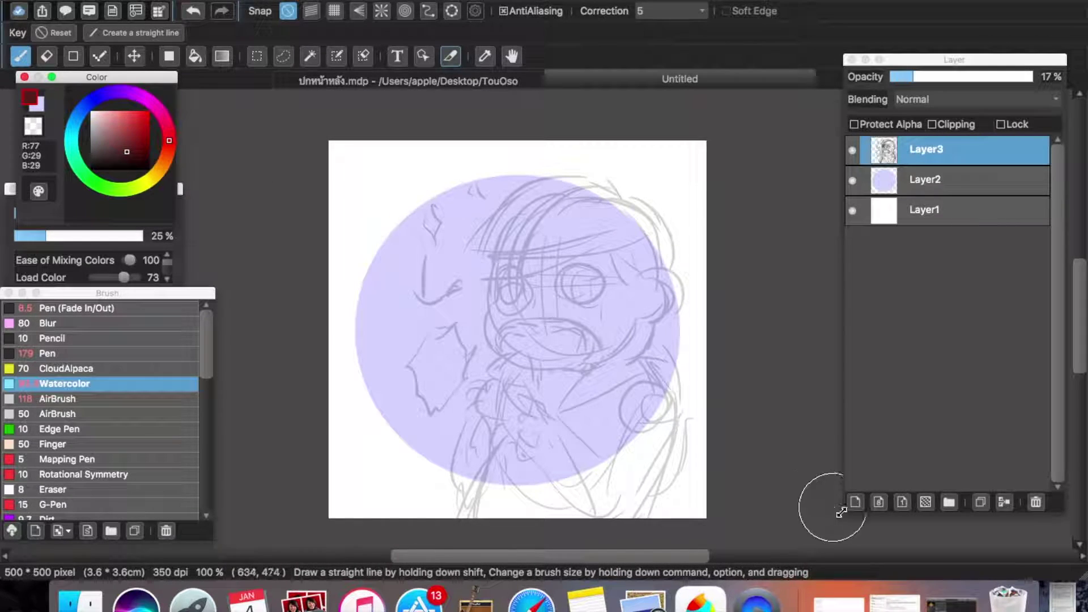
# Step: Add an empty Layer4 and set the brush to size 5.9 and 77% opacity, then undo a test stroke
pyautogui.click(855, 502)
pyautogui.click(65, 248)
pyautogui.moveTo(39, 214); pyautogui.dragTo(29, 214)
pyautogui.moveTo(117, 237); pyautogui.dragTo(114, 237)
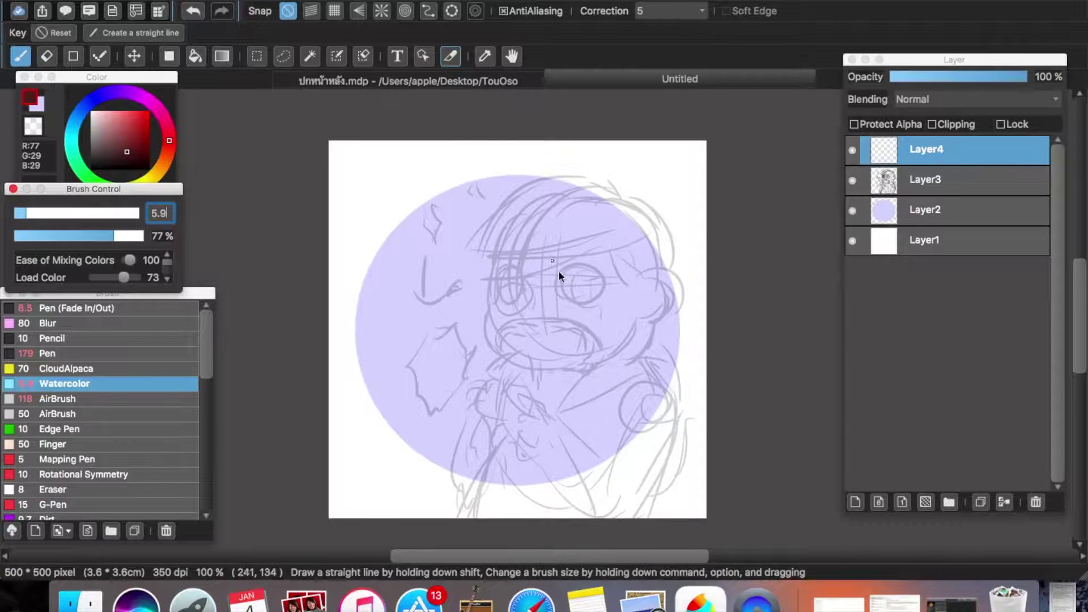
pyautogui.scroll(2, 556, 267)
pyautogui.moveTo(399, 230)
pyautogui.mouseDown()
pyautogui.moveTo(400, 310)
pyautogui.moveTo(461, 250)
pyautogui.mouseUp()
pyautogui.press('super+z')
pyautogui.press('super+z')
# Step: Try several brown ink shades with undone test strokes, settling on a darker brown
pyautogui.click(20, 213)
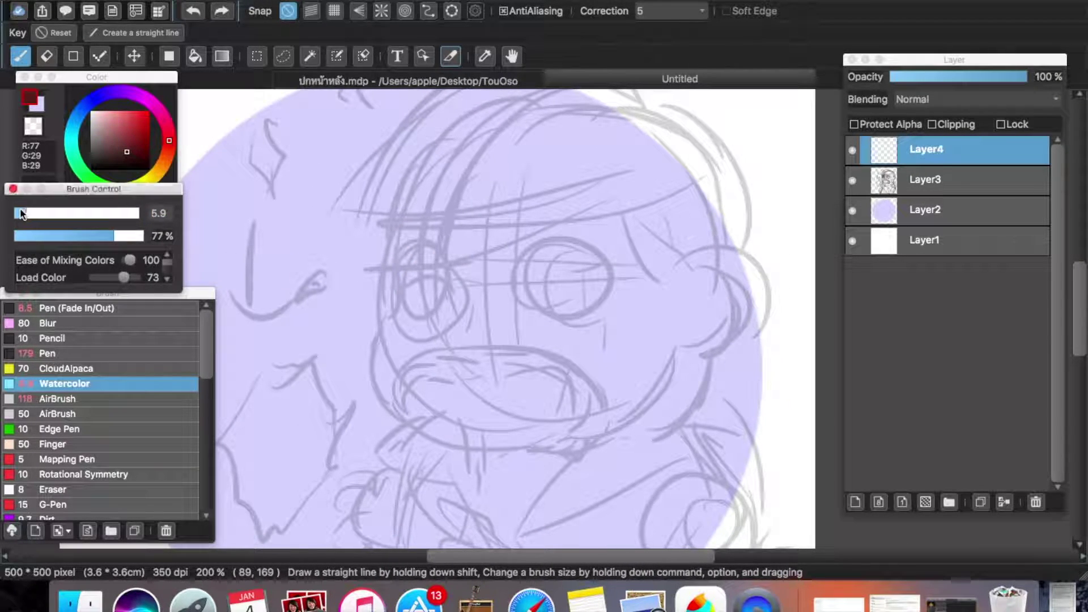
pyautogui.click(110, 149)
pyautogui.moveTo(502, 225); pyautogui.dragTo(464, 367)
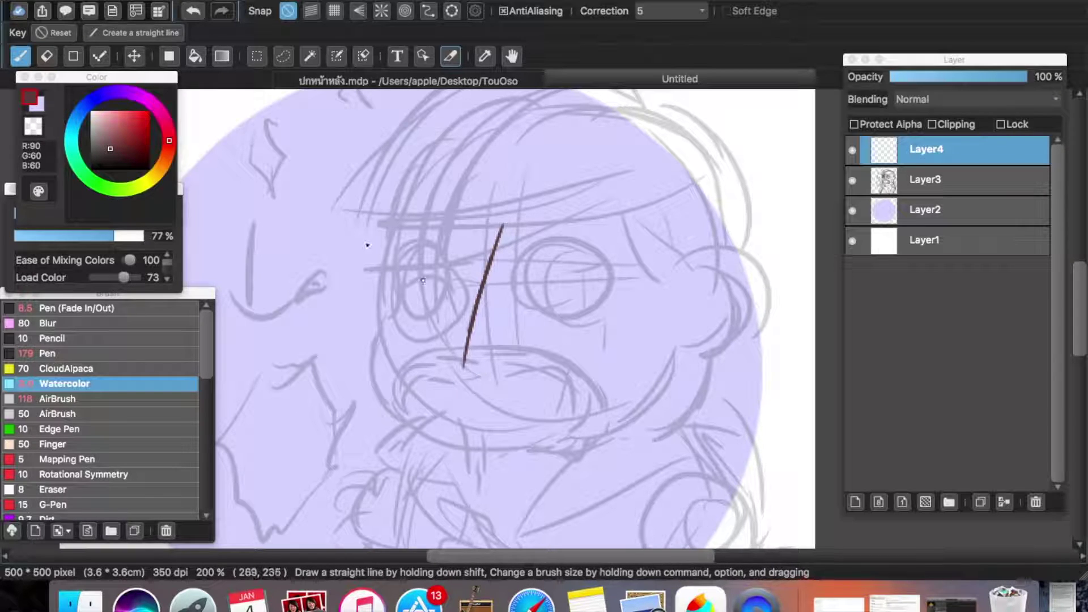
pyautogui.press('super+z')
pyautogui.click(67, 258)
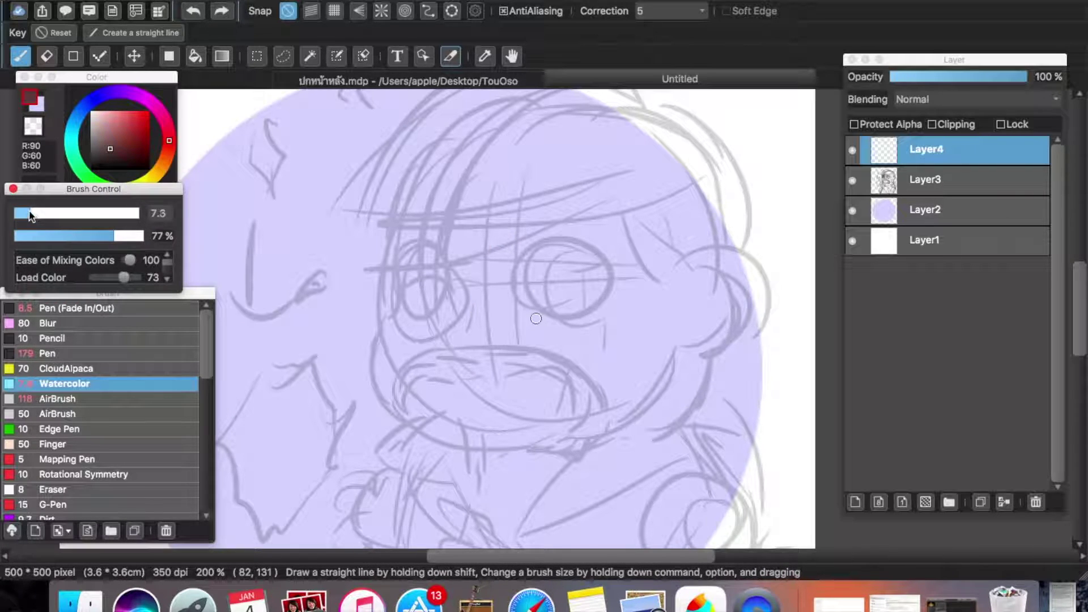
pyautogui.click(101, 147)
pyautogui.moveTo(459, 340)
pyautogui.mouseDown()
pyautogui.moveTo(465, 225)
pyautogui.moveTo(415, 339)
pyautogui.mouseUp()
pyautogui.press('super+z')
pyautogui.press('super+z')
pyautogui.click(107, 151)
pyautogui.moveTo(472, 186); pyautogui.dragTo(438, 299)
pyautogui.press('super+z')
pyautogui.moveTo(460, 205); pyautogui.dragTo(443, 320)
pyautogui.press('super+z')
pyautogui.click(114, 148)
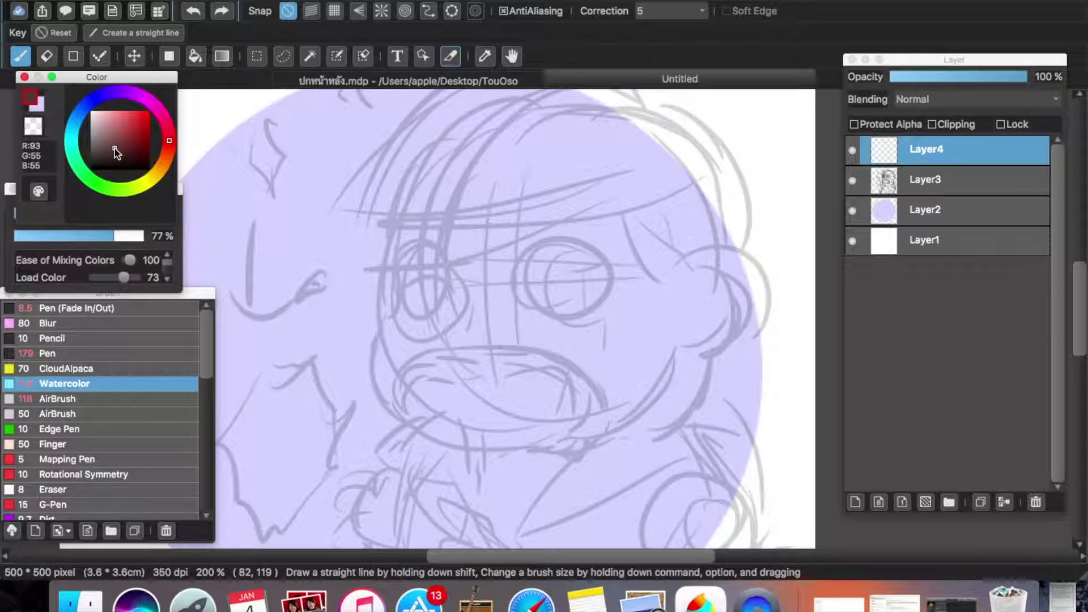
pyautogui.moveTo(470, 249); pyautogui.dragTo(462, 390)
pyautogui.press('super+z')
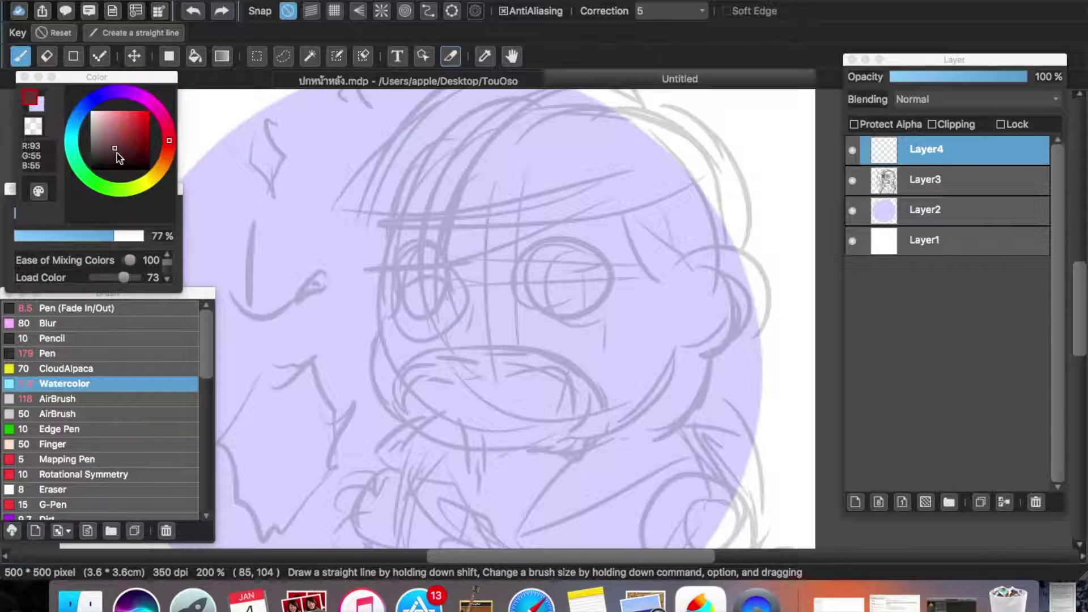
pyautogui.moveTo(462, 214); pyautogui.dragTo(450, 340)
pyautogui.press('super+z')
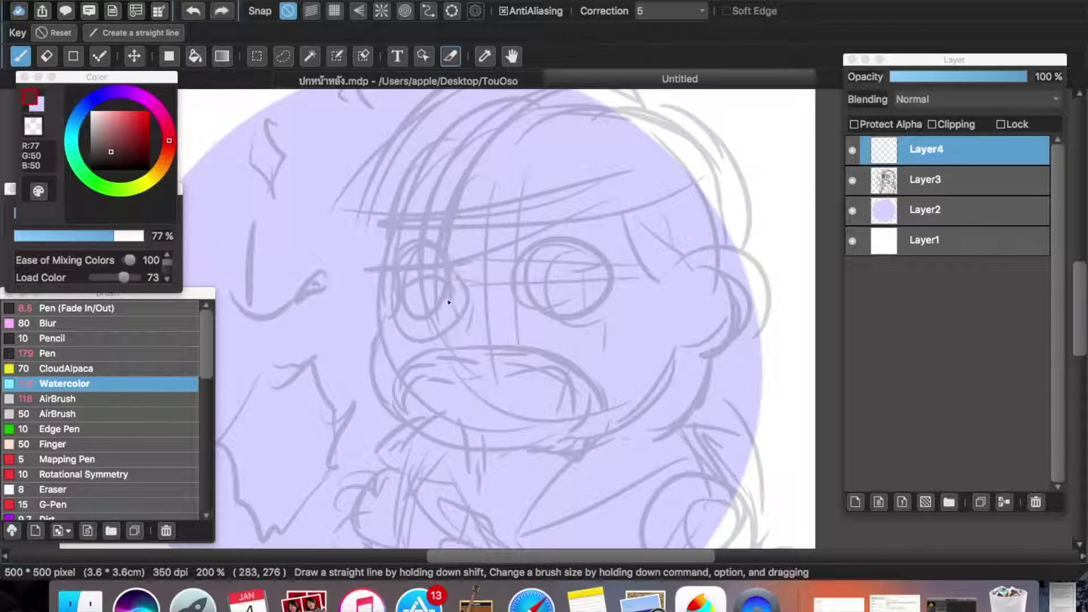
pyautogui.moveTo(400, 218); pyautogui.dragTo(404, 311)
pyautogui.press('super+z')
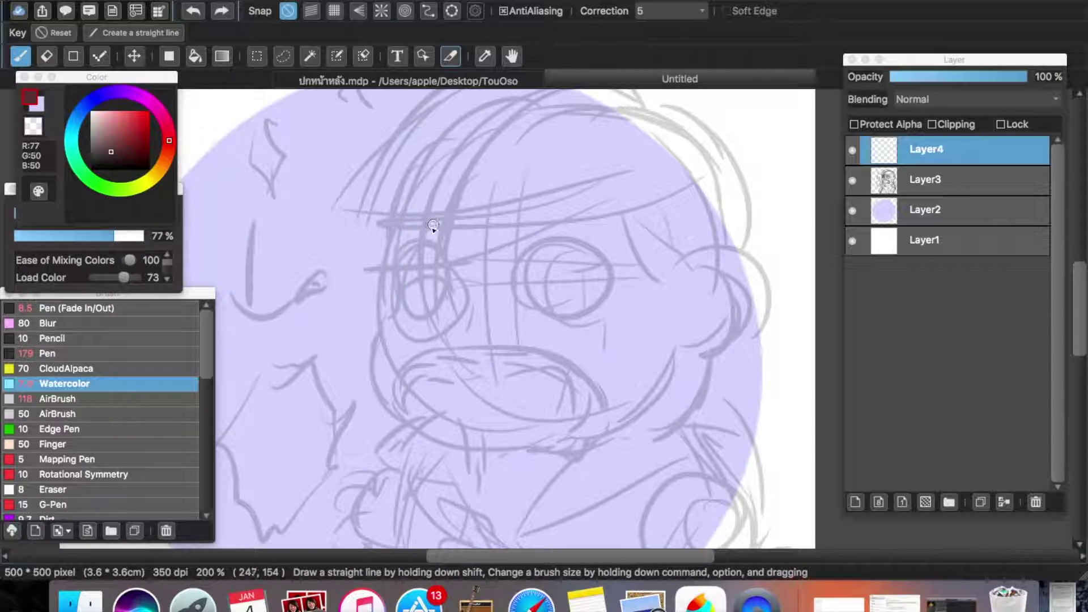
# Step: Reduce the brush size to 5.3 and ink short vertical lines beside the left eye
pyautogui.click(180, 232)
pyautogui.moveTo(31, 218); pyautogui.dragTo(26, 218)
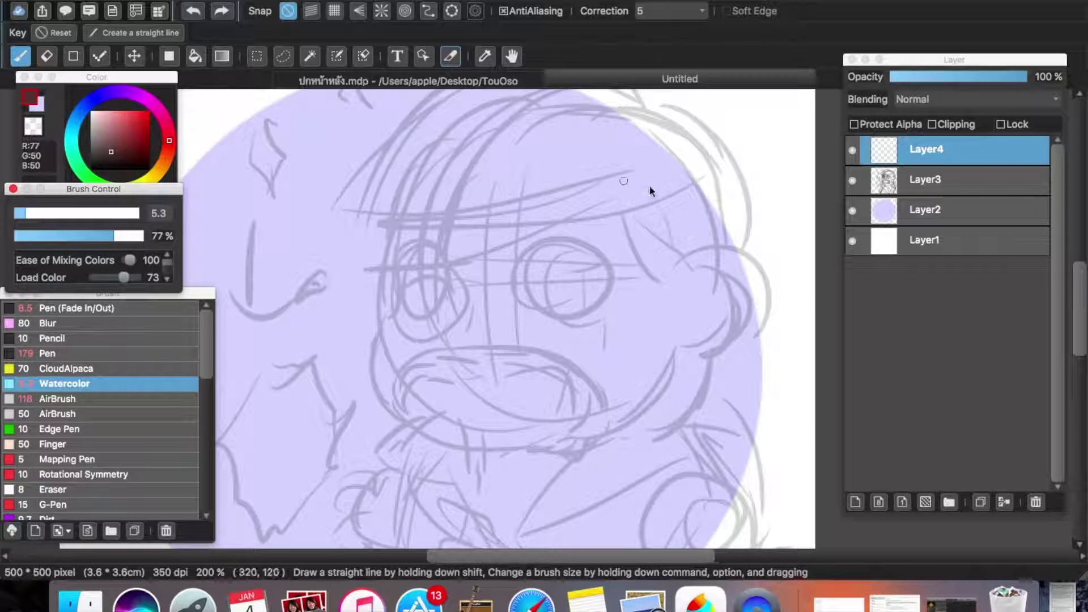
pyautogui.hscroll(4, 567, 209)
pyautogui.scroll(1, 510, 207)
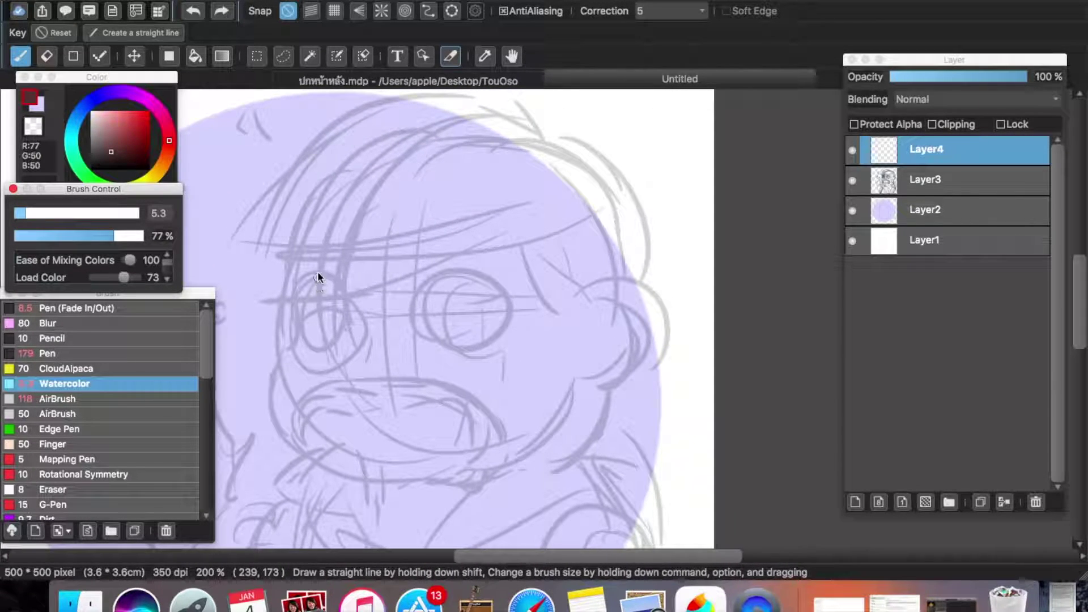
pyautogui.moveTo(317, 260); pyautogui.dragTo(321, 377)
pyautogui.press('super+z')
pyautogui.moveTo(316, 253); pyautogui.dragTo(310, 363)
pyautogui.press('super+z')
pyautogui.moveTo(312, 250); pyautogui.dragTo(312, 345)
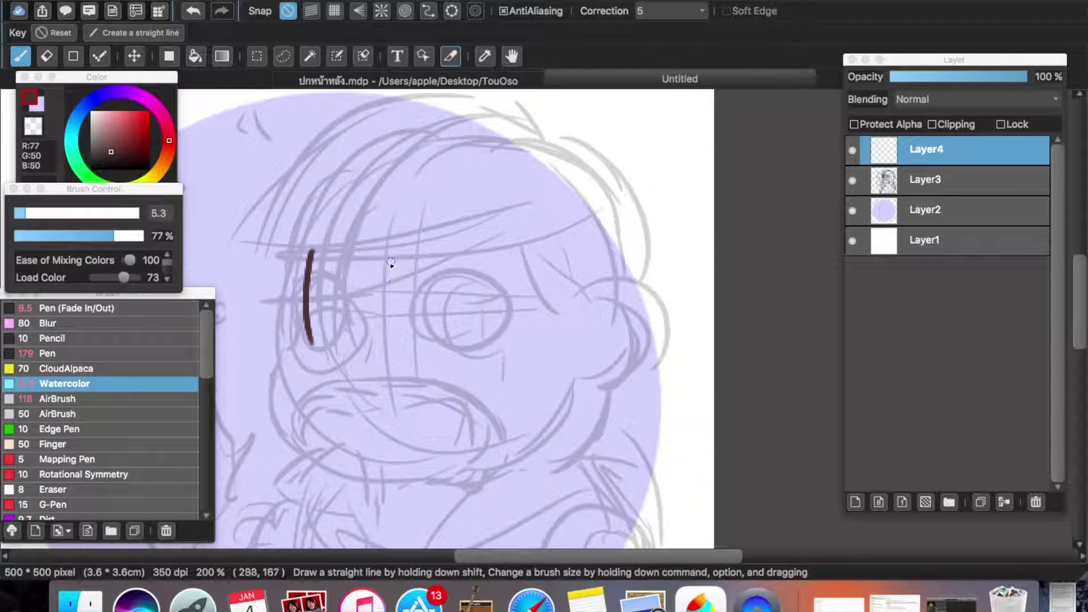
pyautogui.moveTo(379, 251); pyautogui.dragTo(388, 334)
pyautogui.press('super+z')
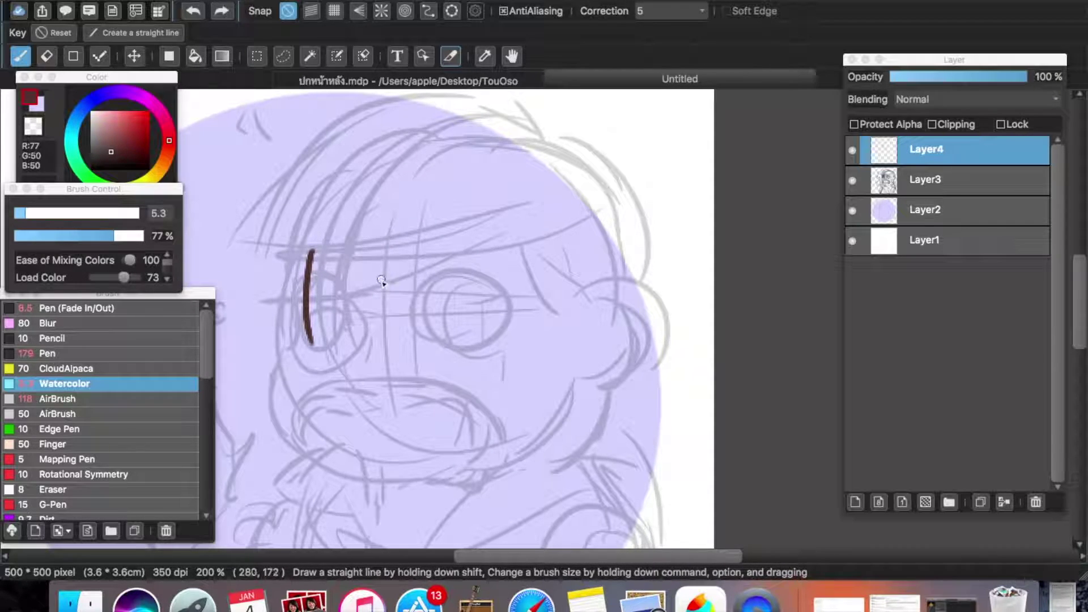
pyautogui.moveTo(391, 245); pyautogui.dragTo(389, 340)
pyautogui.moveTo(505, 237); pyautogui.dragTo(500, 343)
pyautogui.press('super+z')
# Step: Attempt the left cheek outline down around the chin, undoing each try
pyautogui.press('super+z')
pyautogui.press('super+z')
pyautogui.moveTo(294, 250)
pyautogui.mouseDown()
pyautogui.moveTo(297, 316)
pyautogui.moveTo(265, 401)
pyautogui.moveTo(285, 445)
pyautogui.mouseUp()
pyautogui.press('super+z')
pyautogui.moveTo(265, 374); pyautogui.dragTo(274, 435)
pyautogui.press('super+z')
pyautogui.moveTo(264, 394)
pyautogui.mouseDown()
pyautogui.moveTo(287, 443)
pyautogui.moveTo(326, 470)
pyautogui.mouseUp()
pyautogui.press('super+z')
# Step: Add a small nose mark, a short vertical line above it, and a curved line inside the cheek
pyautogui.scroll(-5, 364, 450)
pyautogui.hscroll(2, 365, 450)
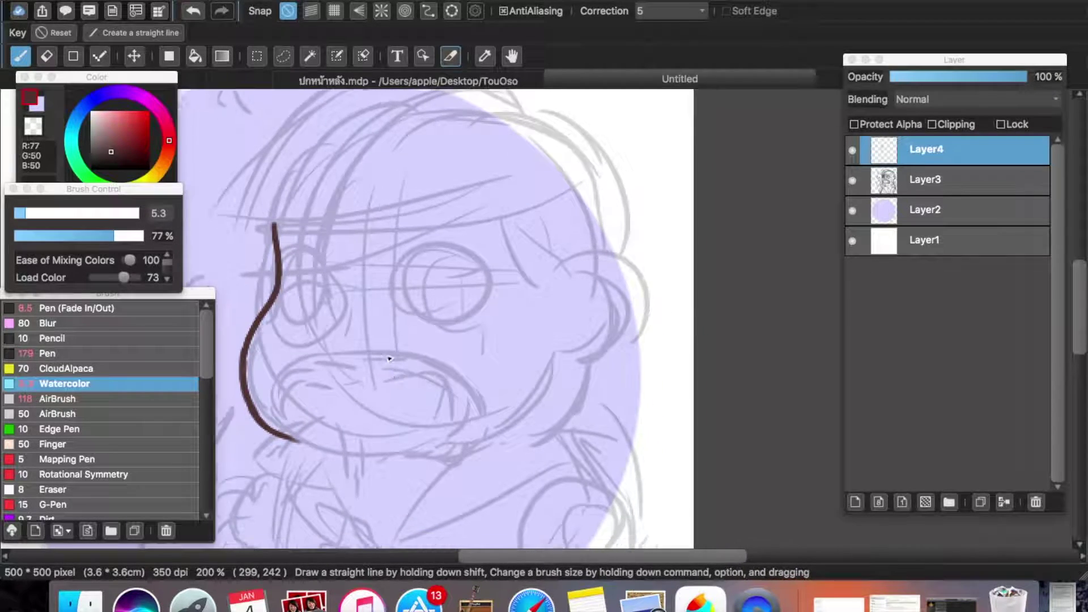
pyautogui.moveTo(343, 269); pyautogui.dragTo(341, 283)
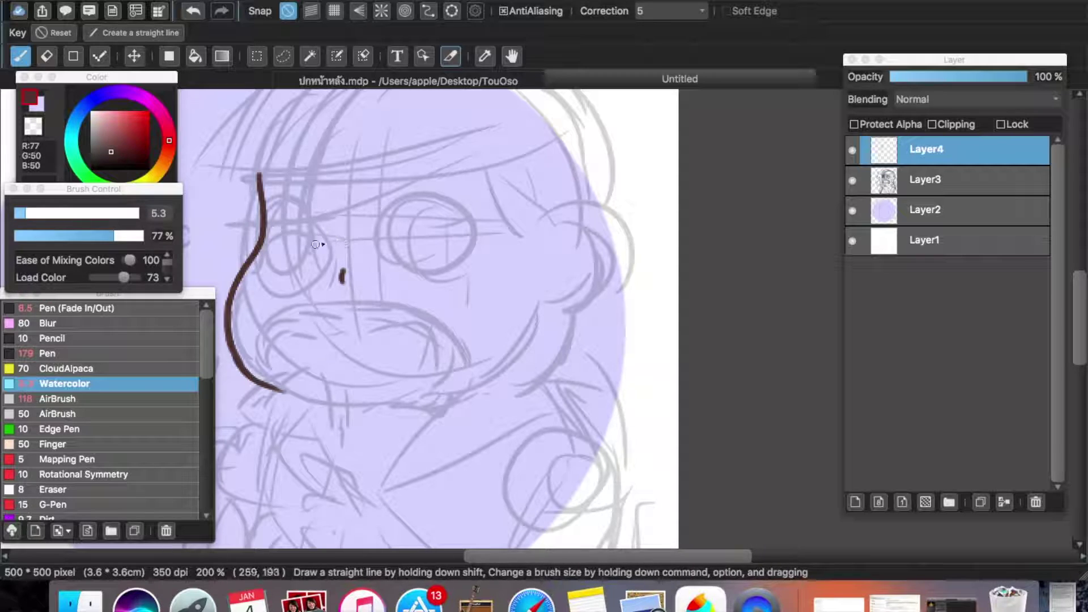
pyautogui.moveTo(340, 195); pyautogui.dragTo(348, 270)
pyautogui.hotkey('ctrl', 'z')
pyautogui.moveTo(349, 191); pyautogui.dragTo(344, 253)
pyautogui.moveTo(283, 194); pyautogui.dragTo(280, 266)
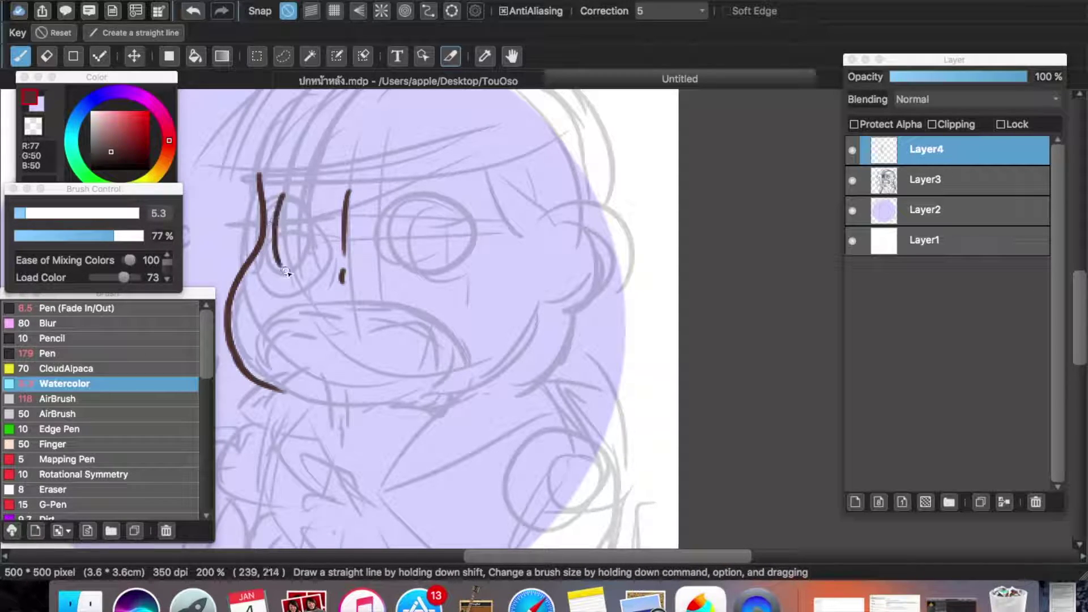
pyautogui.hotkey('ctrl', 'z')
pyautogui.moveTo(289, 180); pyautogui.dragTo(280, 277)
# Step: Ink the inner vertical line beside the cheek and the vertical lines framing the eyes
pyautogui.hotkey('ctrl', 'z')
pyautogui.moveTo(290, 181); pyautogui.dragTo(280, 263)
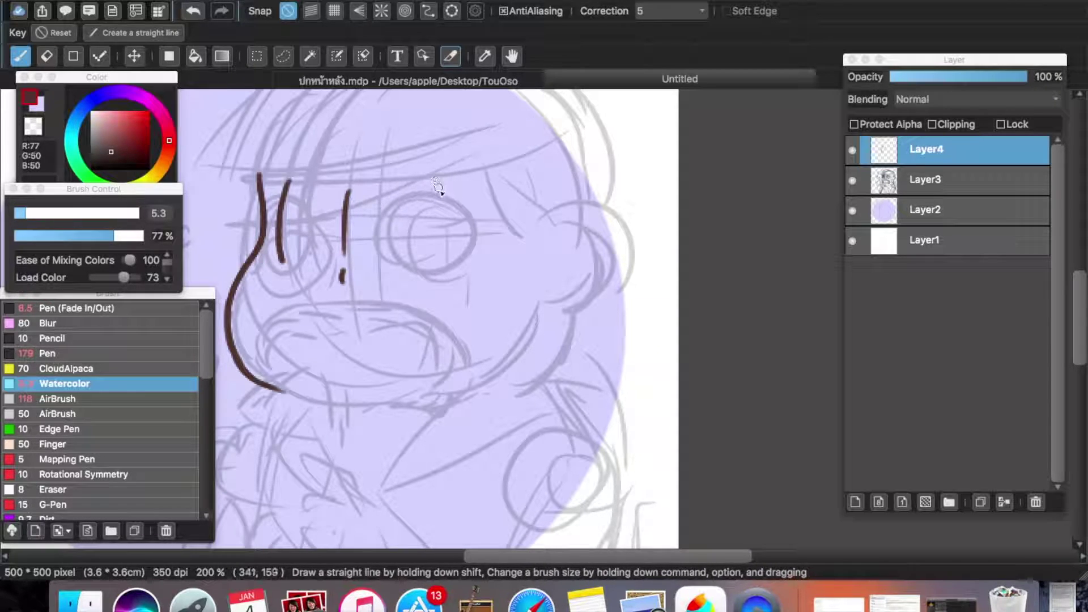
pyautogui.moveTo(440, 176)
pyautogui.mouseDown()
pyautogui.moveTo(460, 265)
pyautogui.moveTo(442, 184)
pyautogui.moveTo(448, 258)
pyautogui.mouseUp()
pyautogui.hotkey('ctrl', 'z')
pyautogui.moveTo(347, 182); pyautogui.dragTo(349, 264)
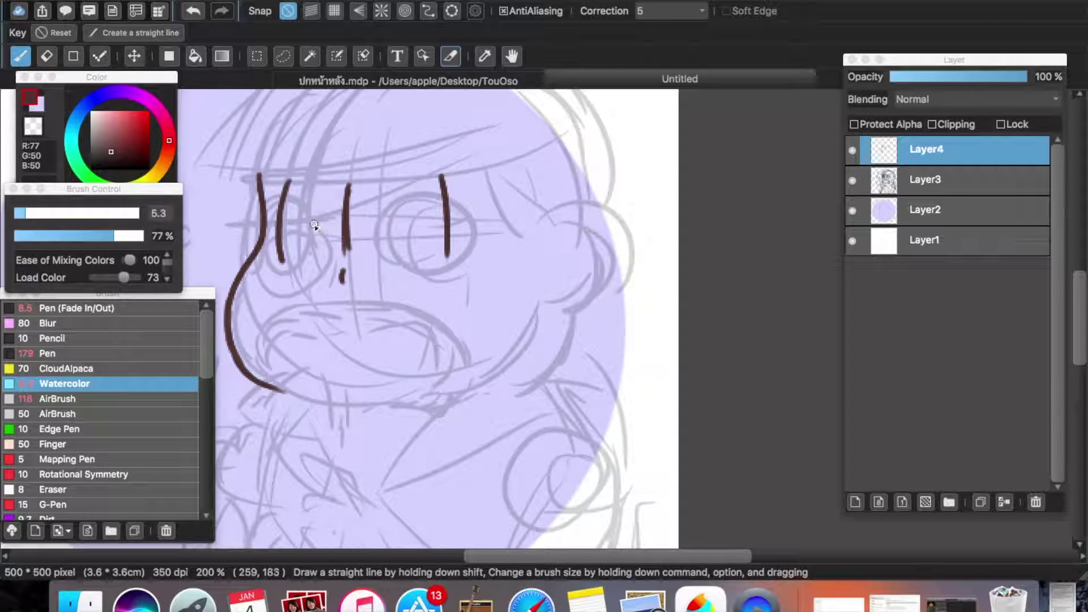
# Step: Draw the two small round eye circles, redrawing the right eye until it sits right
pyautogui.moveTo(295, 236); pyautogui.dragTo(310, 247)
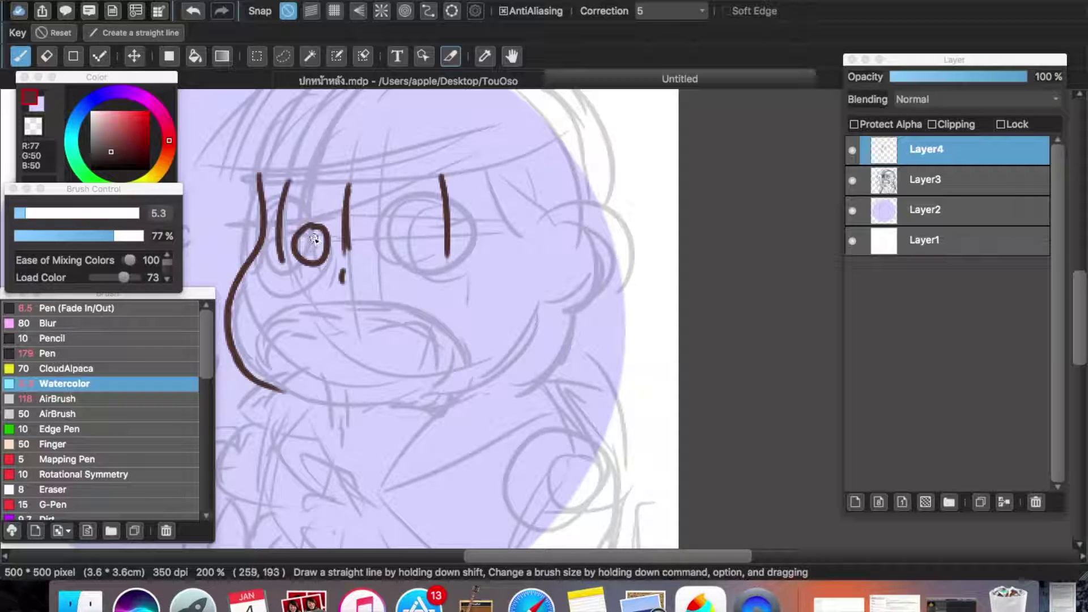
pyautogui.press('super+z')
pyautogui.moveTo(312, 232)
pyautogui.mouseDown()
pyautogui.moveTo(294, 249)
pyautogui.moveTo(317, 264)
pyautogui.moveTo(313, 233)
pyautogui.mouseUp()
pyautogui.moveTo(399, 237)
pyautogui.mouseDown()
pyautogui.moveTo(383, 260)
pyautogui.moveTo(418, 253)
pyautogui.mouseUp()
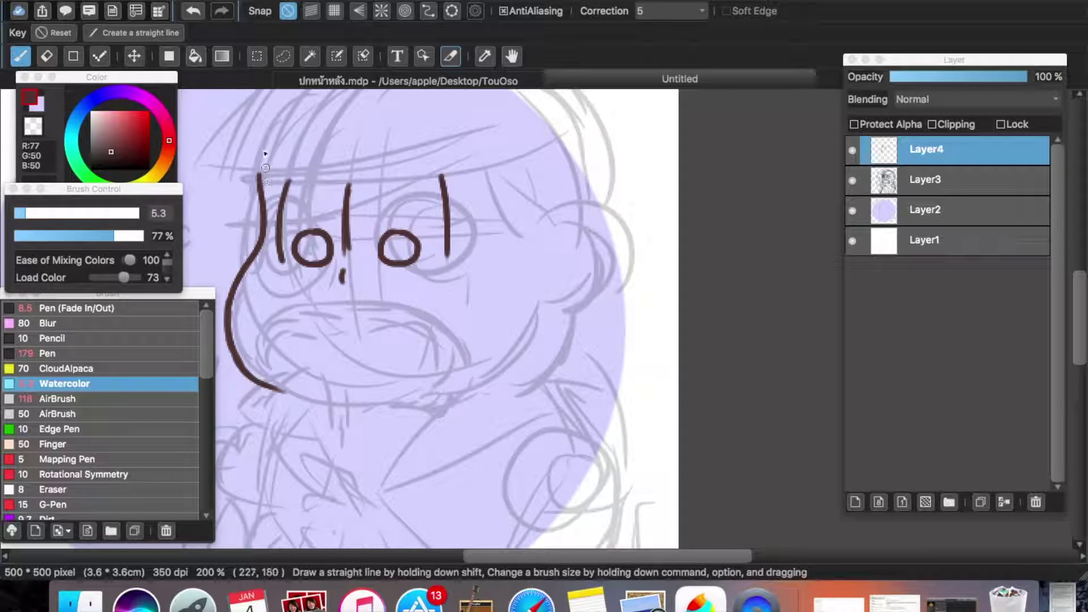
pyautogui.moveTo(396, 233); pyautogui.dragTo(420, 240)
pyautogui.press('super+z')
pyautogui.press('super+z')
pyautogui.moveTo(413, 227)
pyautogui.mouseDown()
pyautogui.moveTo(384, 235)
pyautogui.moveTo(381, 254)
pyautogui.moveTo(407, 267)
pyautogui.mouseUp()
pyautogui.press('super+z')
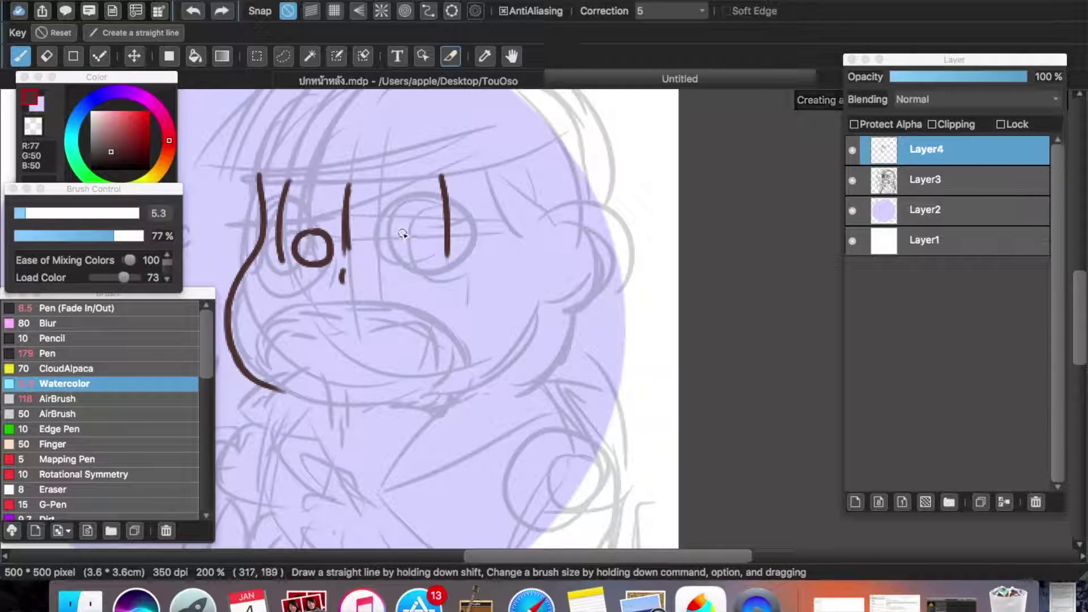
pyautogui.moveTo(413, 229)
pyautogui.mouseDown()
pyautogui.moveTo(381, 257)
pyautogui.moveTo(410, 259)
pyautogui.moveTo(416, 248)
pyautogui.moveTo(406, 263)
pyautogui.moveTo(411, 232)
pyautogui.mouseUp()
# Step: Add highlight hooks inside both eyes and undo a stroke joining the line tops
pyautogui.moveTo(314, 233); pyautogui.dragTo(327, 237)
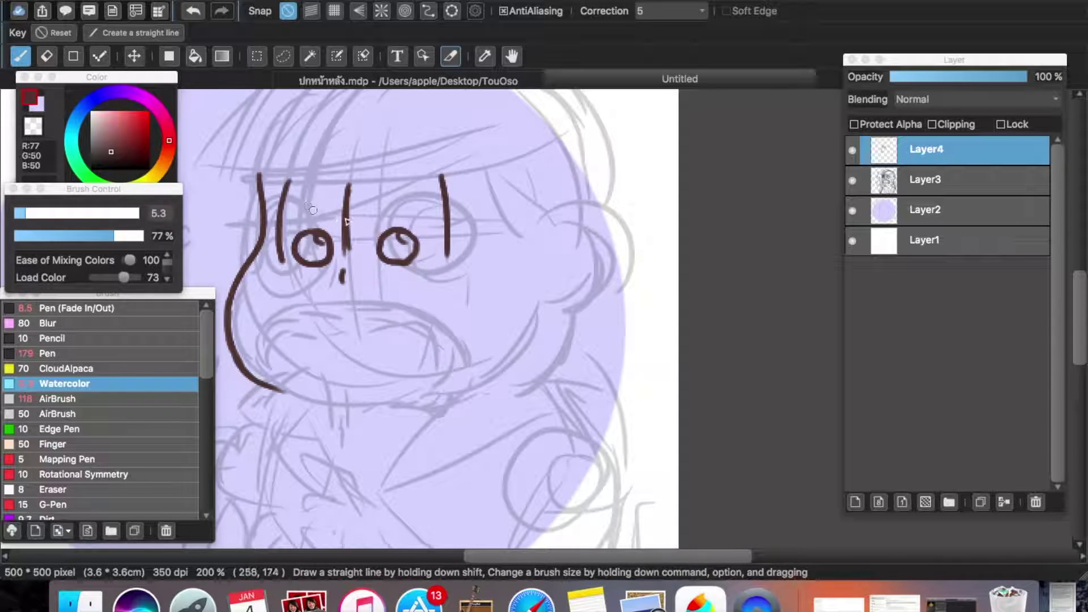
pyautogui.moveTo(347, 189); pyautogui.dragTo(264, 175)
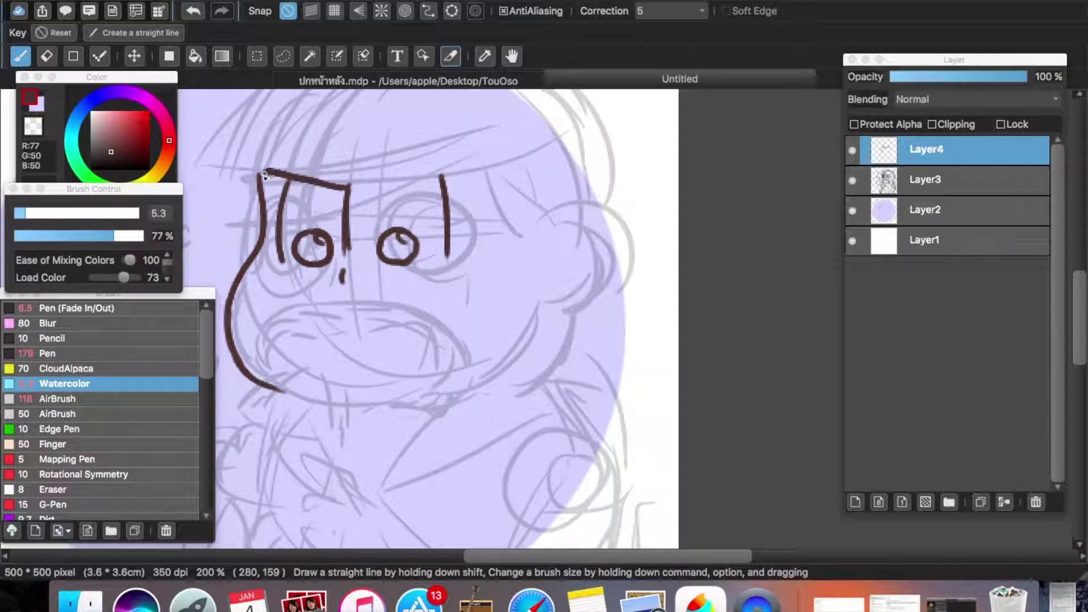
pyautogui.press('super+z')
pyautogui.scroll(-2, 400, 354)
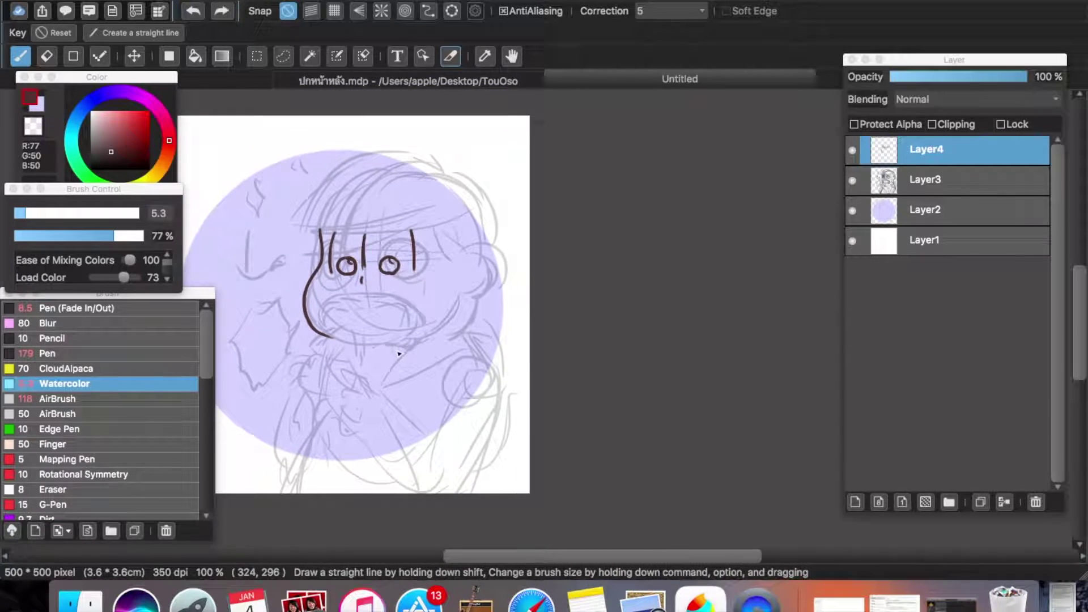
# Step: Ink the mouth's top line, left corner curve, and bottom line with tongue
pyautogui.scroll(1, 386, 338)
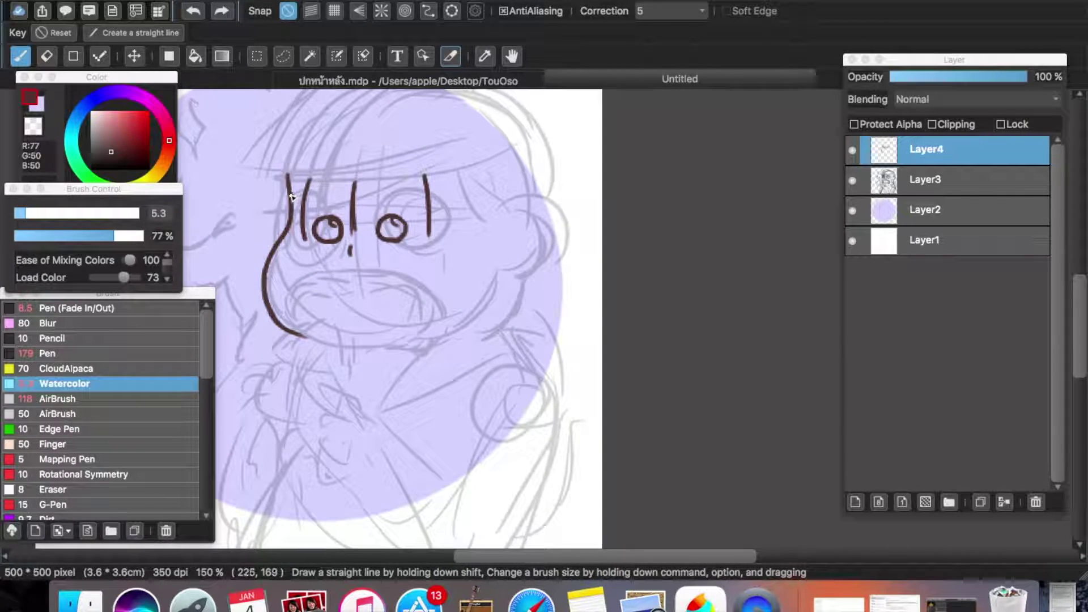
pyautogui.moveTo(287, 176); pyautogui.dragTo(331, 171)
pyautogui.press('super+z')
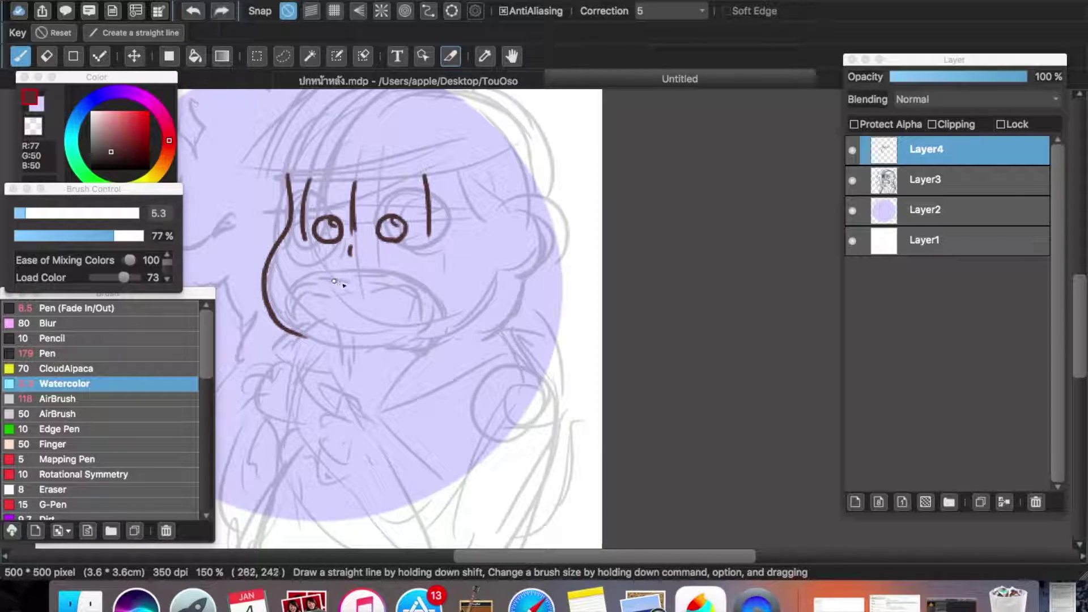
pyautogui.moveTo(306, 284)
pyautogui.mouseDown()
pyautogui.moveTo(415, 280)
pyautogui.moveTo(448, 327)
pyautogui.mouseUp()
pyautogui.press('super+z')
pyautogui.moveTo(309, 280)
pyautogui.mouseDown()
pyautogui.moveTo(439, 288)
pyautogui.moveTo(447, 321)
pyautogui.mouseUp()
pyautogui.moveTo(309, 280)
pyautogui.mouseDown()
pyautogui.moveTo(290, 318)
pyautogui.moveTo(300, 329)
pyautogui.mouseUp()
pyautogui.press('super+z')
pyautogui.moveTo(307, 279); pyautogui.dragTo(300, 328)
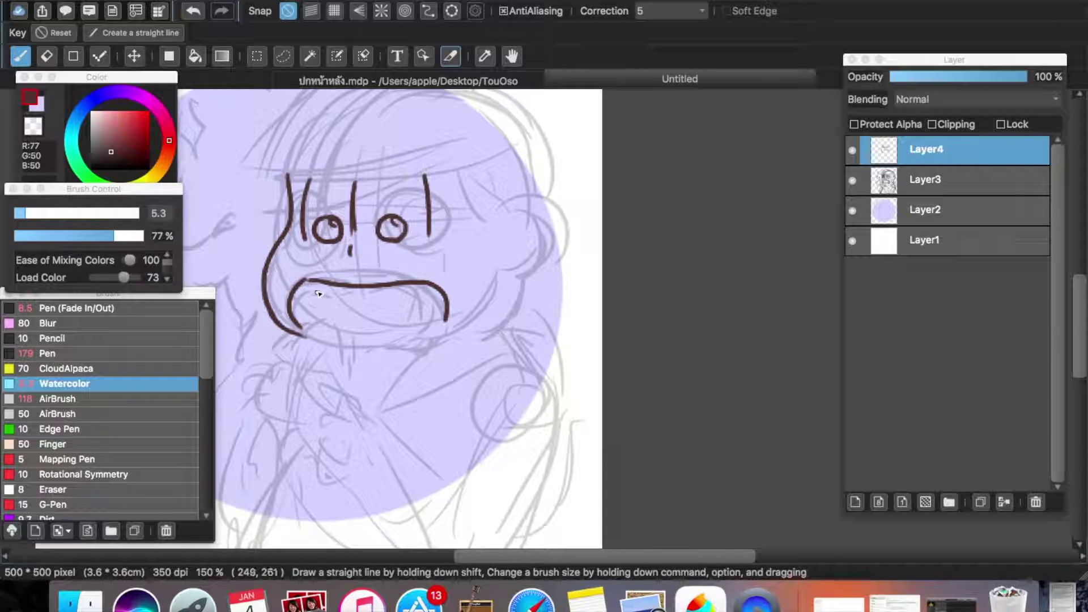
pyautogui.moveTo(435, 356)
pyautogui.mouseDown()
pyautogui.moveTo(438, 331)
pyautogui.moveTo(418, 350)
pyautogui.moveTo(354, 345)
pyautogui.mouseUp()
pyautogui.press('super+z')
pyautogui.moveTo(363, 308); pyautogui.dragTo(350, 321)
# Step: Ink the right eyebrow and thicken the left eyebrow
pyautogui.moveTo(307, 182)
pyautogui.mouseDown()
pyautogui.moveTo(296, 174)
pyautogui.moveTo(351, 191)
pyautogui.mouseUp()
pyautogui.press('super+z')
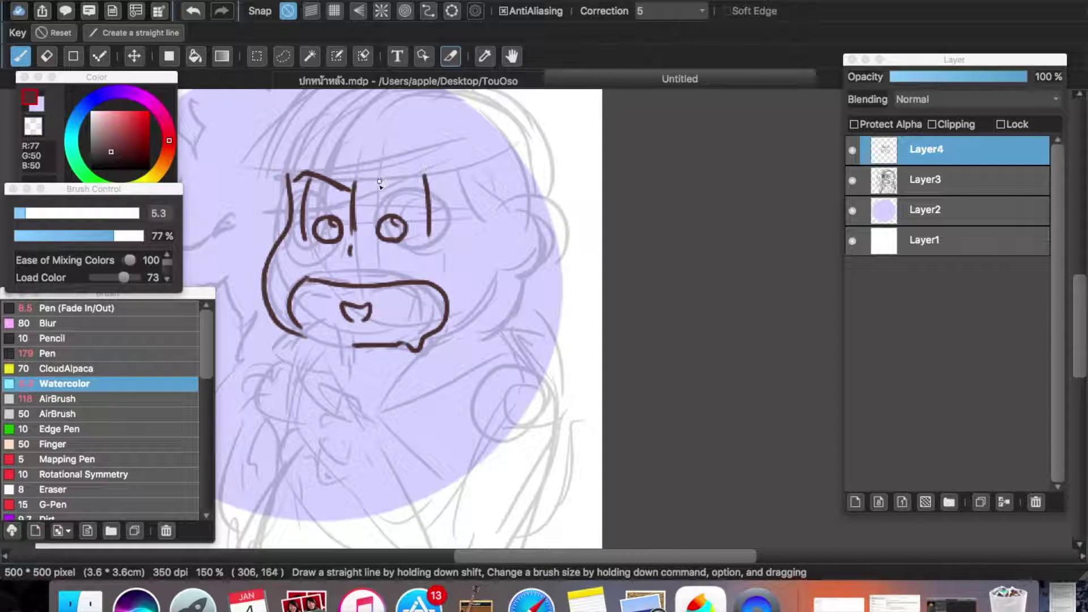
pyautogui.moveTo(372, 183); pyautogui.dragTo(418, 171)
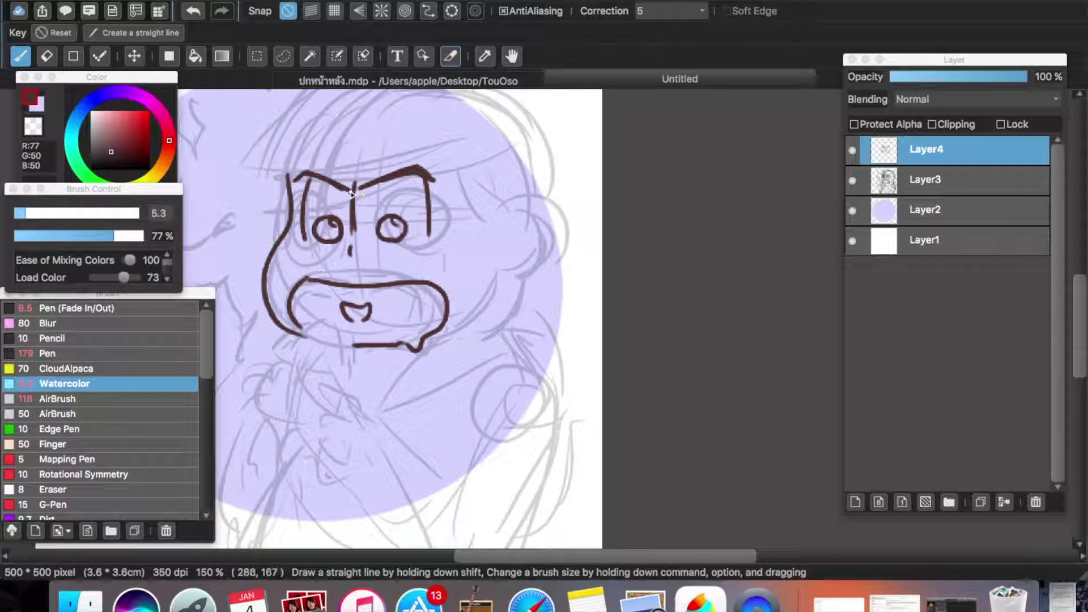
pyautogui.moveTo(292, 180)
pyautogui.mouseDown()
pyautogui.moveTo(312, 170)
pyautogui.moveTo(337, 184)
pyautogui.mouseUp()
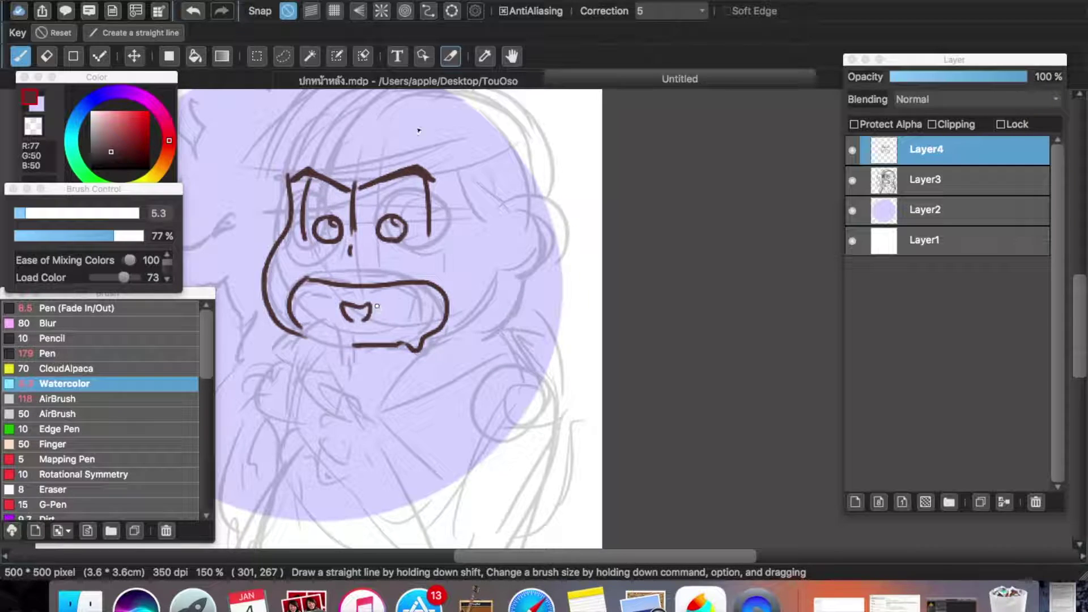
# Step: Erase the first mouth and jaw lines with a size-32 eraser
pyautogui.press('e')
pyautogui.moveTo(94, 217); pyautogui.dragTo(87, 214)
pyautogui.moveTo(304, 282); pyautogui.dragTo(443, 280)
pyautogui.moveTo(359, 262)
pyautogui.mouseDown()
pyautogui.moveTo(357, 253)
pyautogui.moveTo(294, 309)
pyautogui.mouseUp()
pyautogui.moveTo(363, 312)
pyautogui.mouseDown()
pyautogui.moveTo(442, 299)
pyautogui.moveTo(376, 345)
pyautogui.moveTo(361, 313)
pyautogui.mouseUp()
# Step: Redraw the mouth as a frown with a hook, a short mark under the left eye, and inner strokes
pyautogui.press('b')
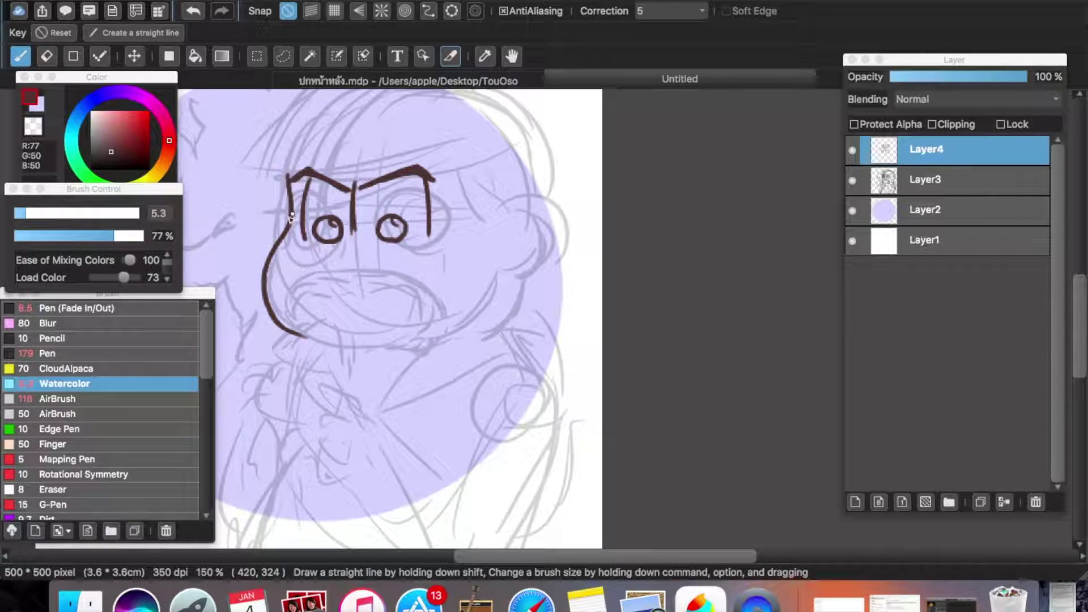
pyautogui.moveTo(296, 331); pyautogui.dragTo(422, 339)
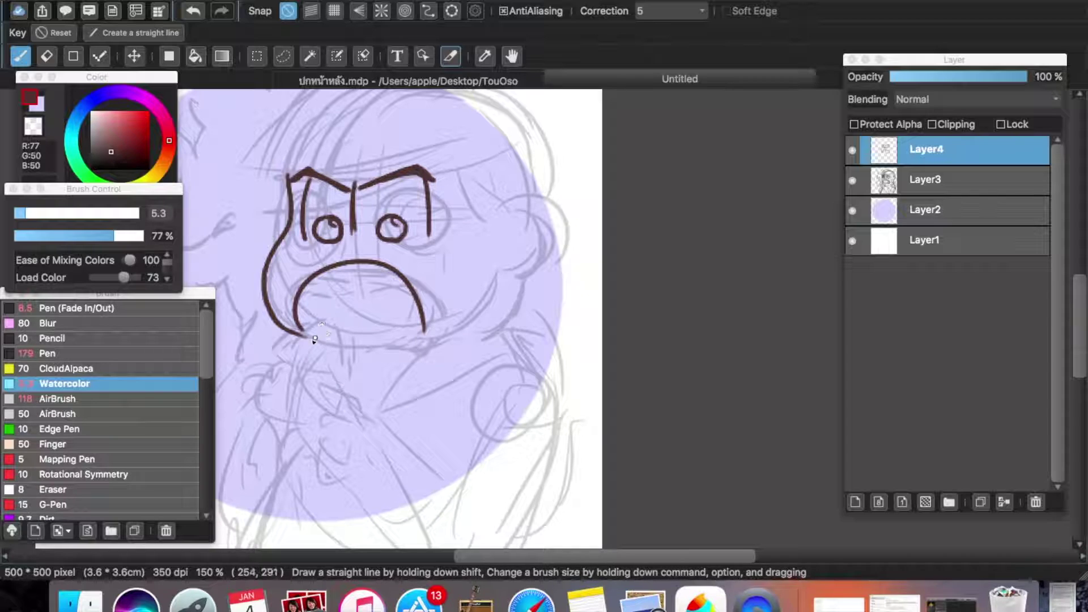
pyautogui.press('super+z')
pyautogui.moveTo(306, 337)
pyautogui.mouseDown()
pyautogui.moveTo(401, 274)
pyautogui.moveTo(417, 347)
pyautogui.moveTo(355, 347)
pyautogui.mouseUp()
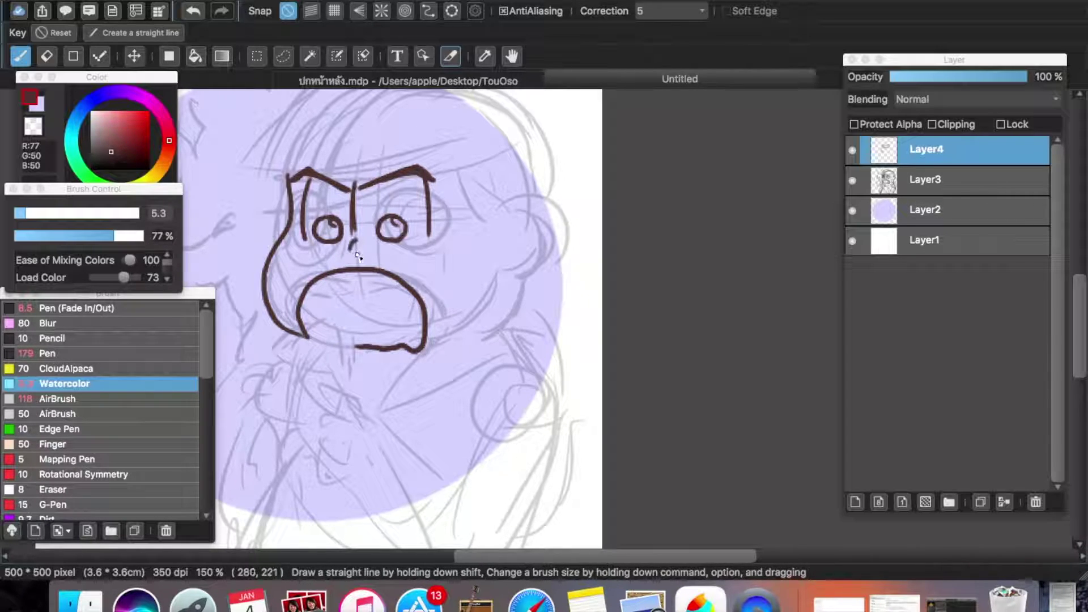
pyautogui.press('super+z')
pyautogui.moveTo(351, 239); pyautogui.dragTo(355, 244)
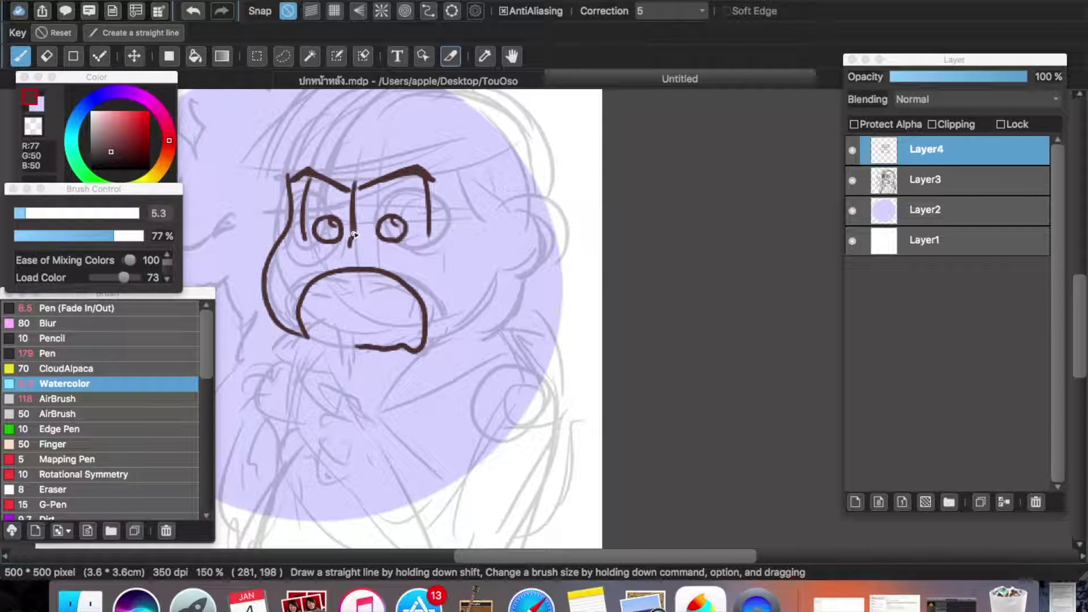
pyautogui.moveTo(352, 297); pyautogui.dragTo(363, 309)
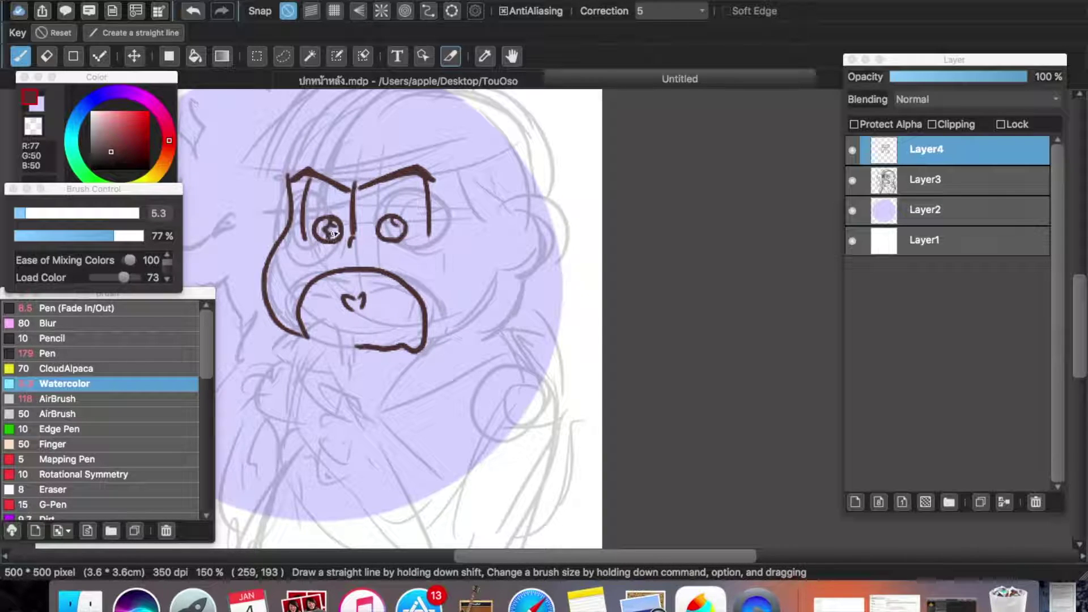
# Step: Draw pupils in both eyes and the long brow line across the forehead
pyautogui.moveTo(327, 226); pyautogui.dragTo(396, 231)
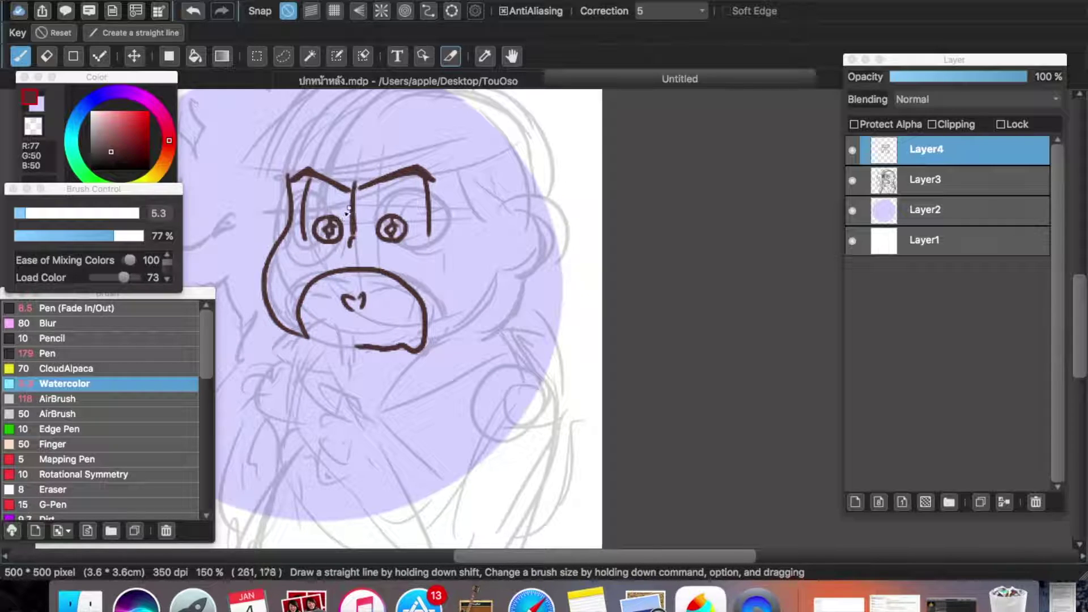
pyautogui.scroll(3, 351, 210)
pyautogui.moveTo(261, 216)
pyautogui.mouseDown()
pyautogui.moveTo(460, 177)
pyautogui.moveTo(487, 244)
pyautogui.moveTo(537, 308)
pyautogui.moveTo(521, 313)
pyautogui.mouseUp()
# Step: Draw the curled ear on the right of the head and the jaw line below it
pyautogui.moveTo(501, 277)
pyautogui.mouseDown()
pyautogui.moveTo(514, 247)
pyautogui.moveTo(518, 311)
pyautogui.moveTo(506, 313)
pyautogui.moveTo(519, 272)
pyautogui.mouseUp()
pyautogui.press('super+z')
pyautogui.press('super+z')
pyautogui.moveTo(510, 313); pyautogui.dragTo(488, 360)
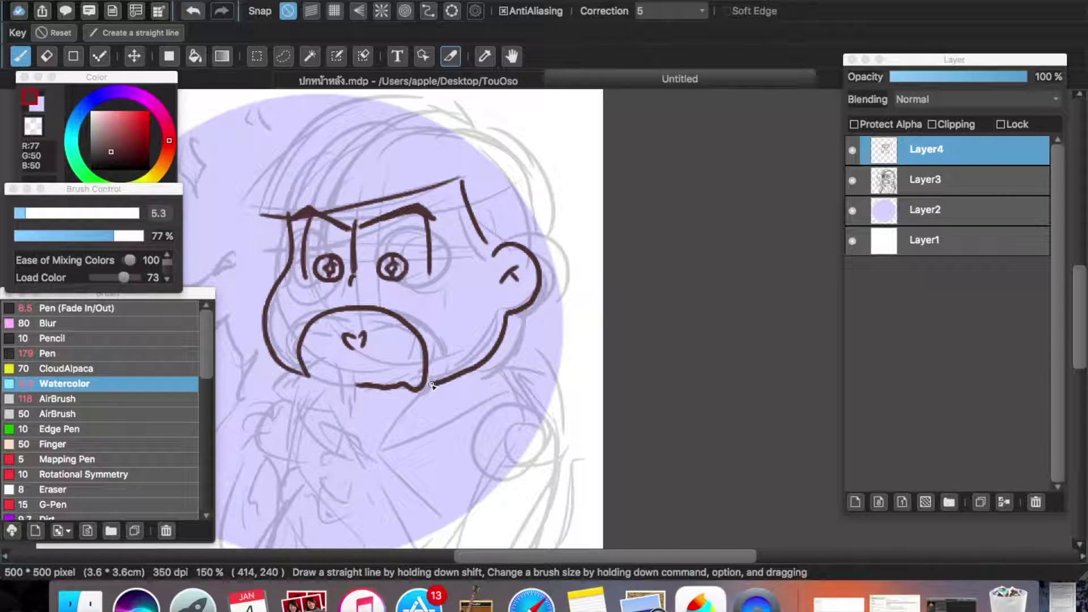
pyautogui.moveTo(455, 260); pyautogui.dragTo(484, 294)
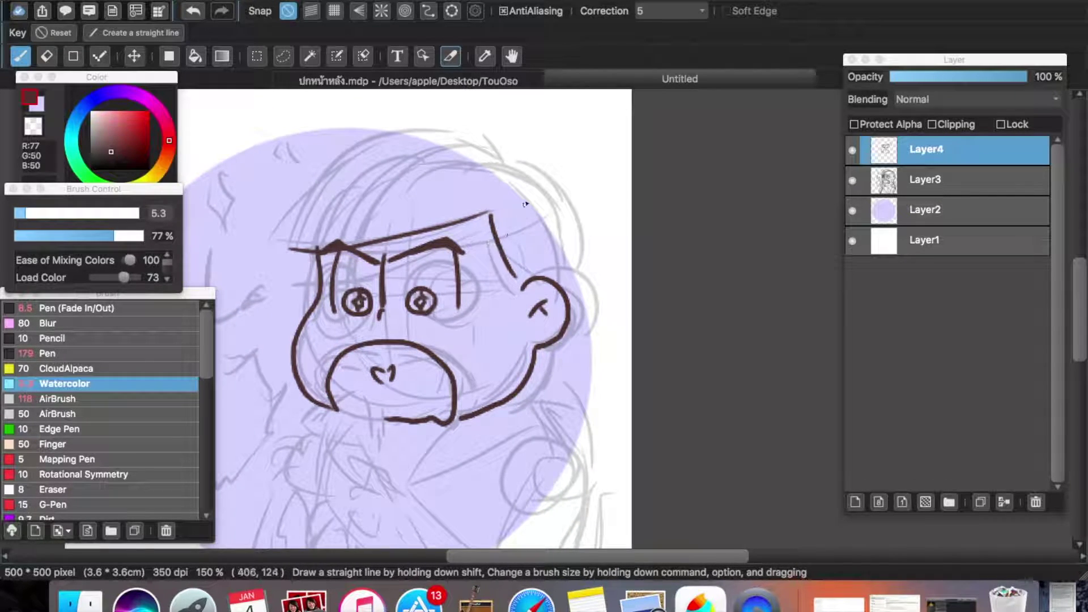
# Step: Ink the hair outline with spikes on top, curving down to the ear and brow
pyautogui.moveTo(466, 134); pyautogui.dragTo(502, 165)
pyautogui.moveTo(505, 166)
pyautogui.mouseDown()
pyautogui.moveTo(551, 205)
pyautogui.moveTo(563, 266)
pyautogui.moveTo(554, 284)
pyautogui.mouseUp()
pyautogui.moveTo(505, 120)
pyautogui.mouseDown()
pyautogui.moveTo(502, 164)
pyautogui.moveTo(526, 133)
pyautogui.mouseUp()
pyautogui.moveTo(422, 177); pyautogui.dragTo(462, 163)
pyautogui.moveTo(508, 126)
pyautogui.mouseDown()
pyautogui.moveTo(490, 111)
pyautogui.moveTo(356, 173)
pyautogui.moveTo(361, 155)
pyautogui.moveTo(327, 235)
pyautogui.mouseUp()
pyautogui.press('super+z')
pyautogui.moveTo(389, 130); pyautogui.dragTo(331, 234)
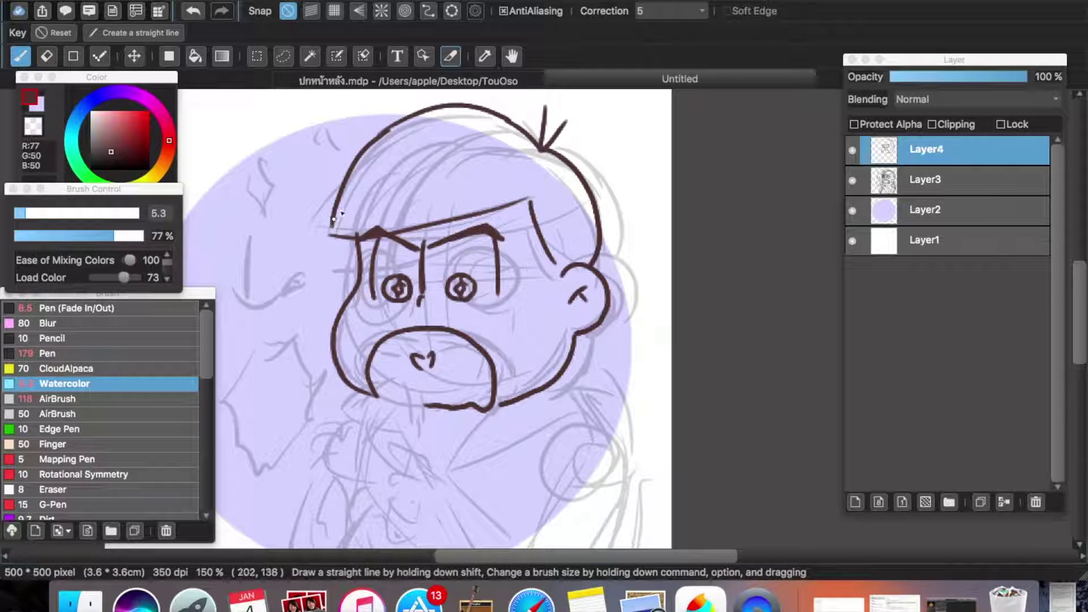
pyautogui.press('super+z')
pyautogui.moveTo(388, 129)
pyautogui.mouseDown()
pyautogui.moveTo(330, 201)
pyautogui.moveTo(315, 234)
pyautogui.moveTo(342, 237)
pyautogui.mouseUp()
pyautogui.scroll(-5, 396, 292)
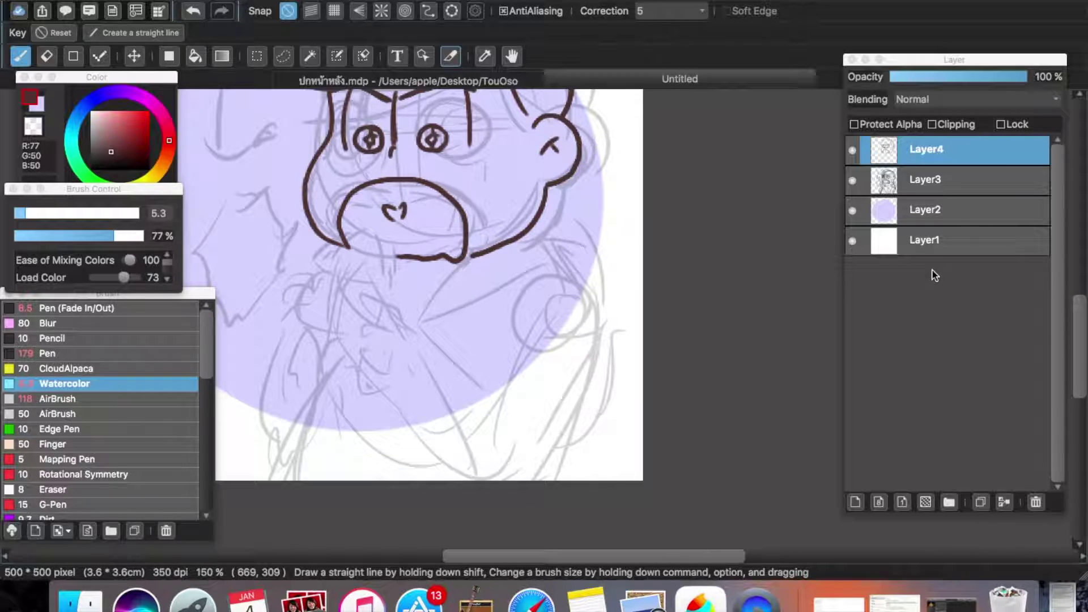
pyautogui.moveTo(536, 228)
pyautogui.mouseDown()
pyautogui.moveTo(582, 292)
pyautogui.moveTo(573, 404)
pyautogui.mouseUp()
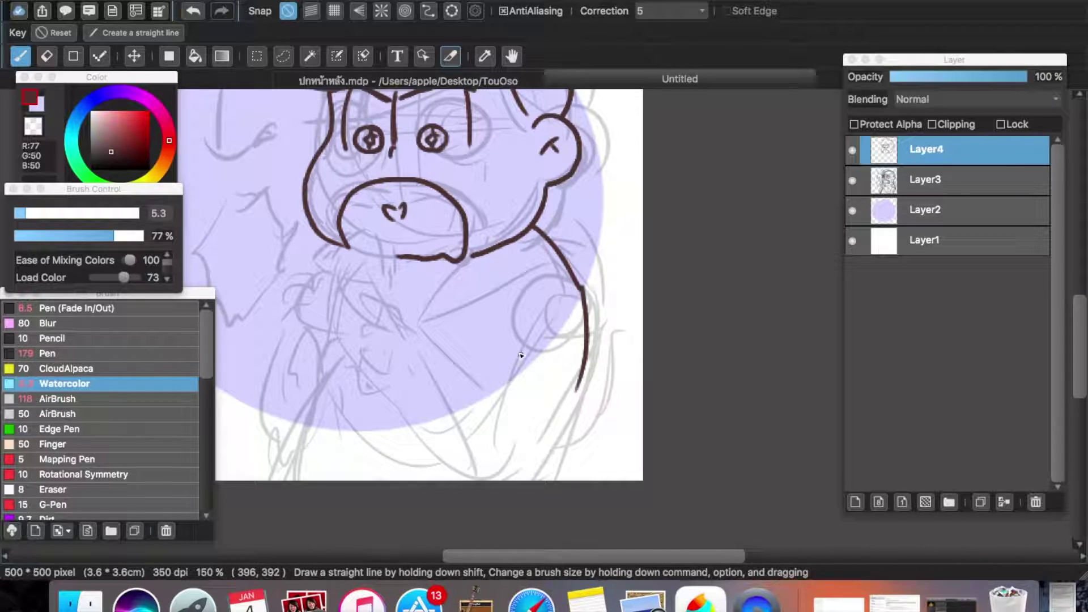
pyautogui.press('super+z')
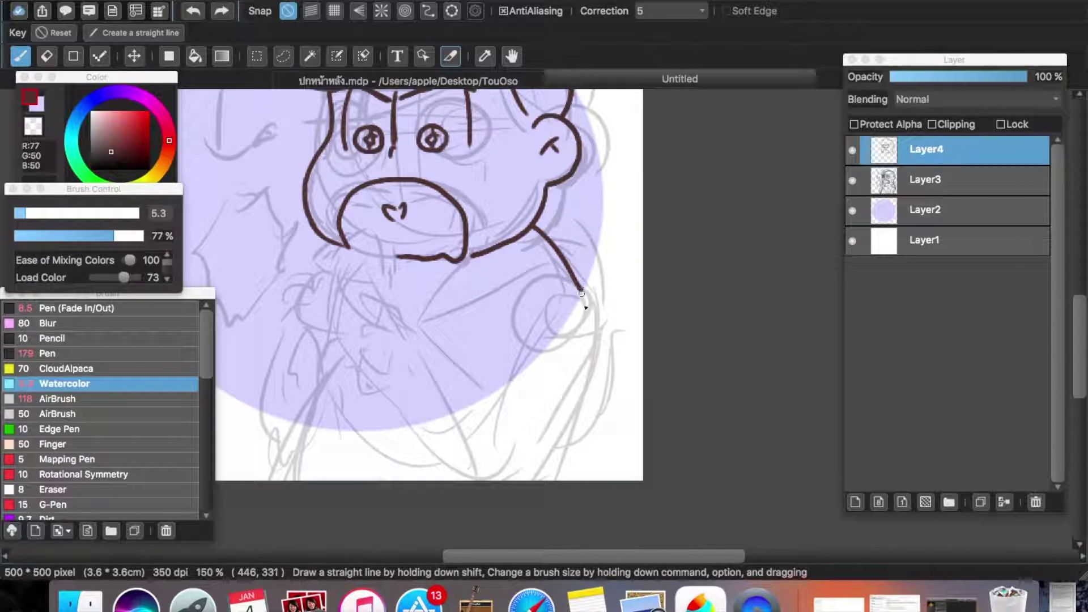
pyautogui.moveTo(583, 294)
pyautogui.mouseDown()
pyautogui.moveTo(583, 451)
pyautogui.moveTo(490, 426)
pyautogui.moveTo(525, 321)
pyautogui.mouseUp()
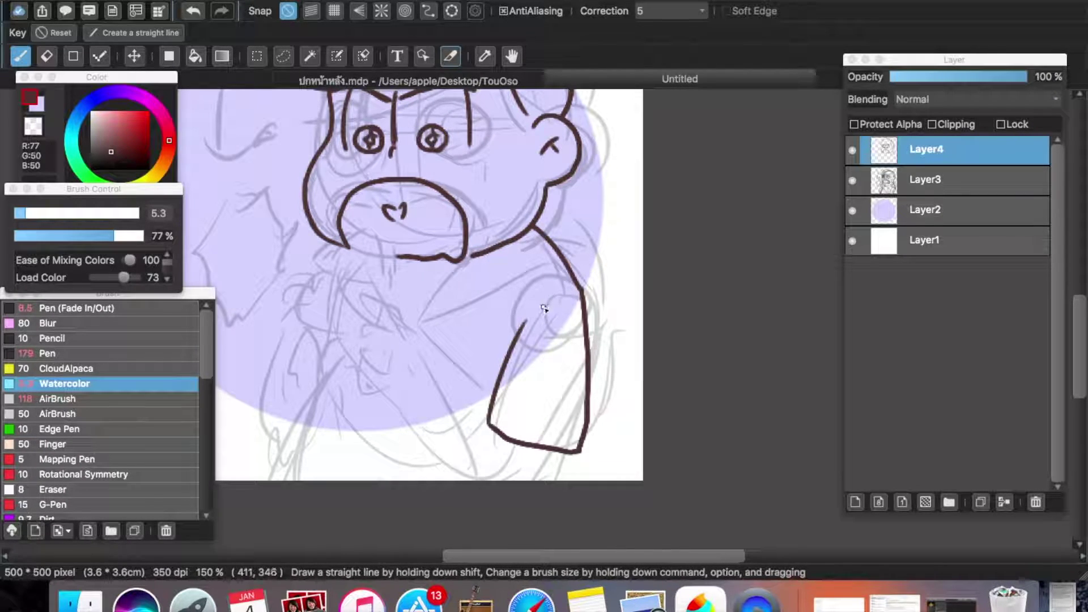
pyautogui.moveTo(447, 263)
pyautogui.mouseDown()
pyautogui.moveTo(516, 262)
pyautogui.moveTo(429, 274)
pyautogui.moveTo(406, 306)
pyautogui.moveTo(403, 283)
pyautogui.moveTo(428, 260)
pyautogui.moveTo(403, 308)
pyautogui.mouseUp()
pyautogui.press('super+z')
pyautogui.press('super+z')
pyautogui.press('super+z')
pyautogui.press('super+z')
pyautogui.moveTo(429, 262)
pyautogui.mouseDown()
pyautogui.moveTo(408, 304)
pyautogui.moveTo(470, 281)
pyautogui.moveTo(485, 288)
pyautogui.moveTo(503, 252)
pyautogui.mouseUp()
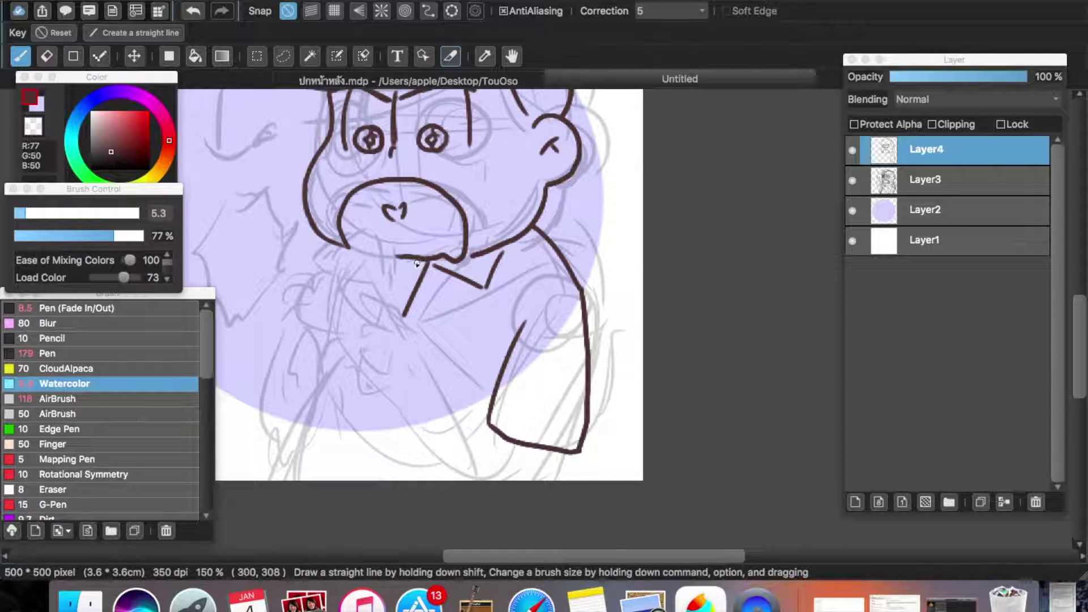
pyautogui.moveTo(347, 258)
pyautogui.mouseDown()
pyautogui.moveTo(371, 230)
pyautogui.moveTo(388, 238)
pyautogui.moveTo(394, 280)
pyautogui.moveTo(373, 238)
pyautogui.moveTo(387, 243)
pyautogui.moveTo(391, 287)
pyautogui.mouseUp()
pyautogui.press('super+z')
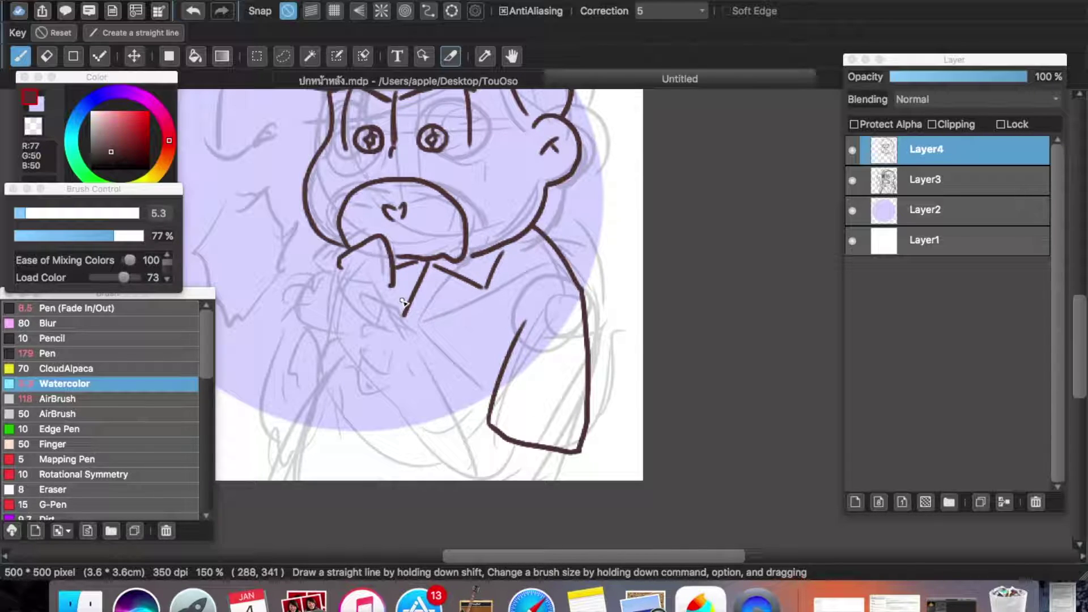
pyautogui.press('super+z')
pyautogui.press('super+z')
pyautogui.press('super+z')
pyautogui.press('super+z')
pyautogui.press('super+z')
pyautogui.press('super+z')
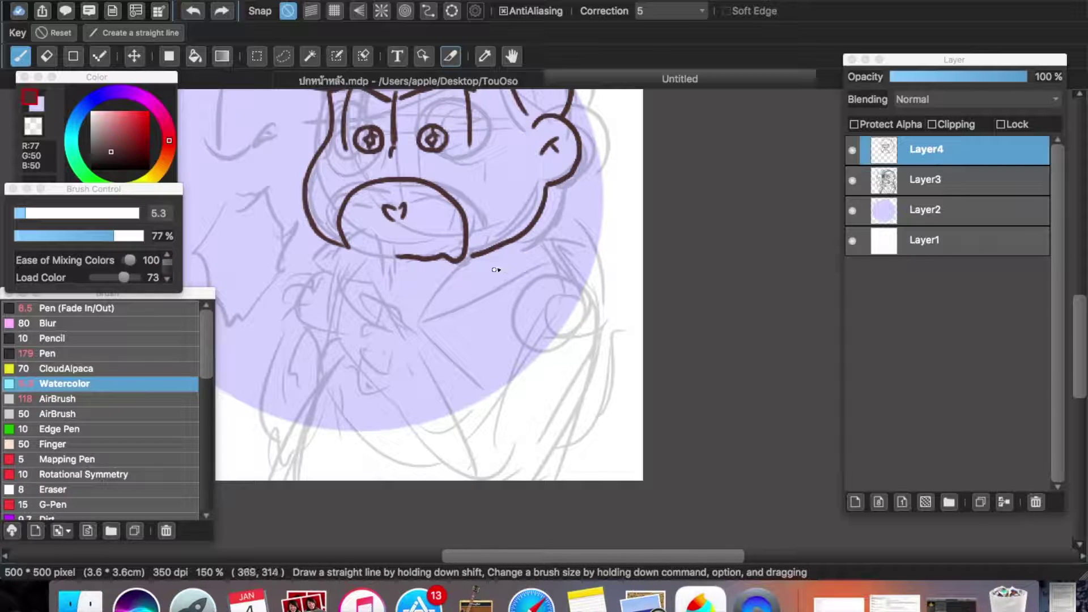
# Step: Ink the pointed collar below the jaw, redrawing its left edge, right edge and bottom
pyautogui.moveTo(490, 252)
pyautogui.mouseDown()
pyautogui.moveTo(458, 304)
pyautogui.moveTo(506, 270)
pyautogui.moveTo(476, 332)
pyautogui.moveTo(432, 323)
pyautogui.moveTo(479, 283)
pyautogui.mouseUp()
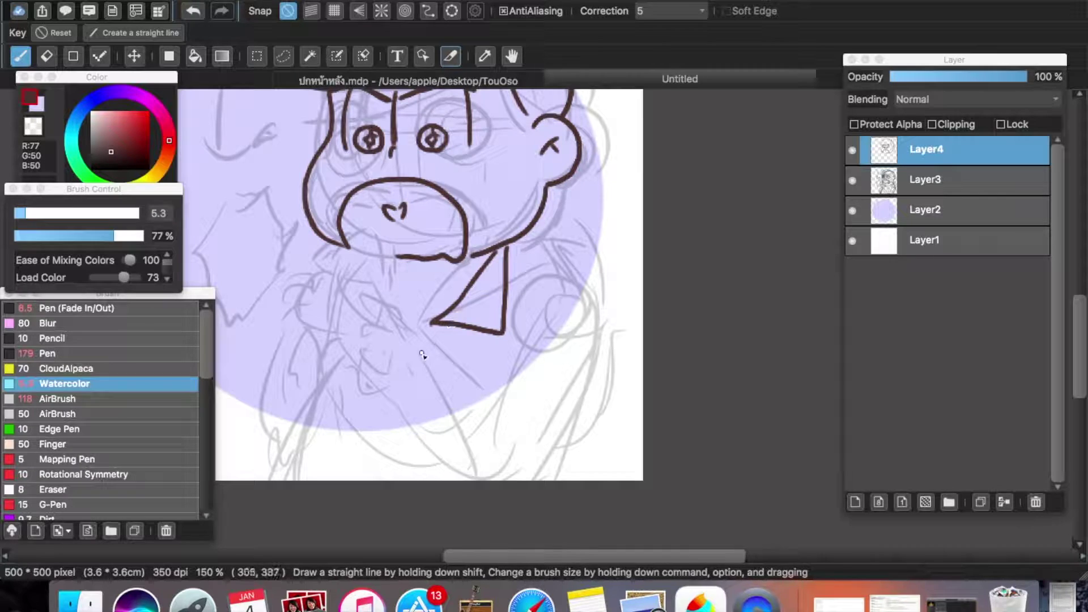
pyautogui.moveTo(434, 324); pyautogui.dragTo(420, 345)
pyautogui.press('super+z')
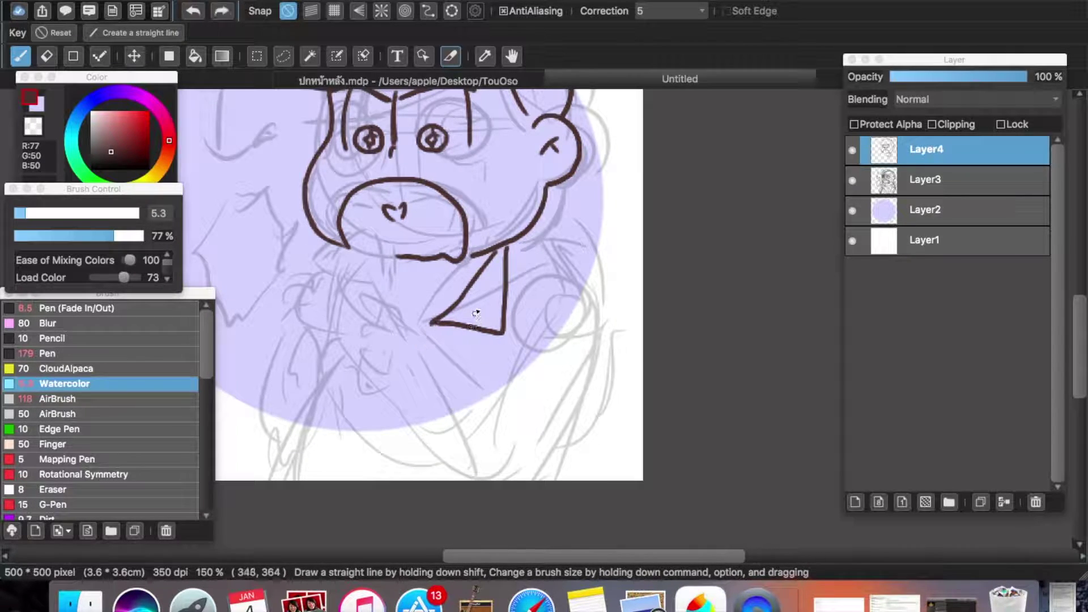
pyautogui.press('super+z')
pyautogui.press('super+z')
pyautogui.press('super+z')
pyautogui.moveTo(497, 253); pyautogui.dragTo(426, 328)
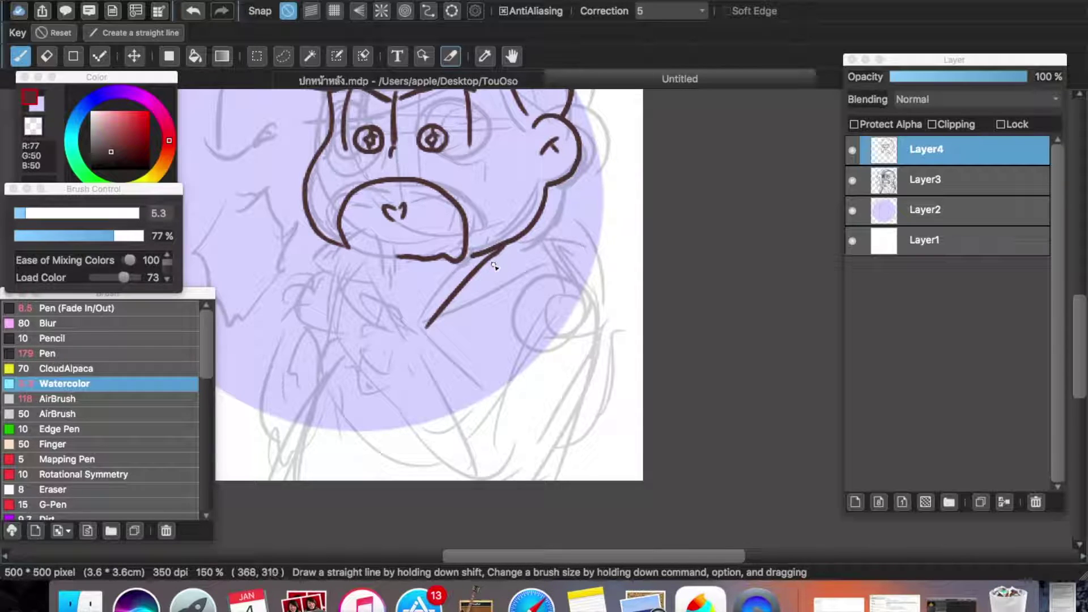
pyautogui.moveTo(525, 233)
pyautogui.mouseDown()
pyautogui.moveTo(487, 326)
pyautogui.moveTo(426, 327)
pyautogui.mouseUp()
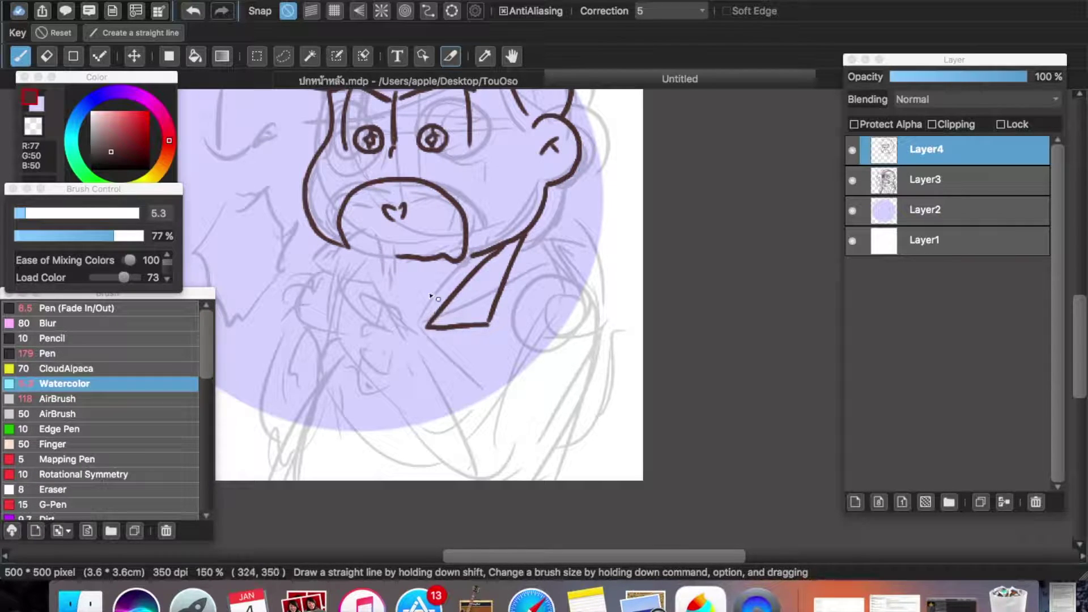
# Step: Ink the right shoulder curve from the jaw down toward the canvas bottom
pyautogui.moveTo(536, 225); pyautogui.dragTo(606, 312)
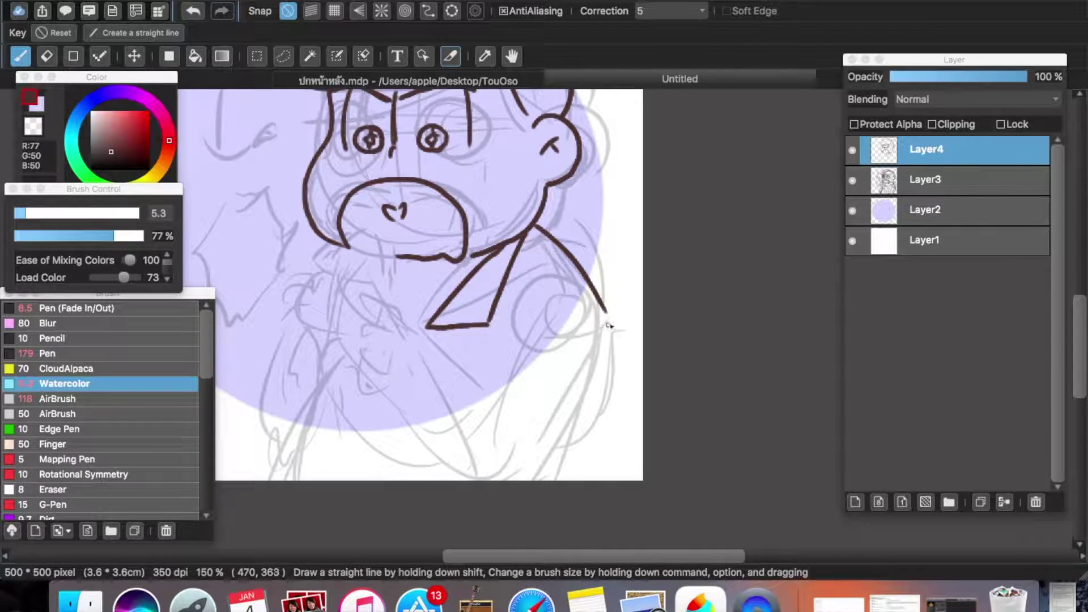
pyautogui.moveTo(605, 310)
pyautogui.mouseDown()
pyautogui.moveTo(603, 391)
pyautogui.moveTo(558, 497)
pyautogui.mouseUp()
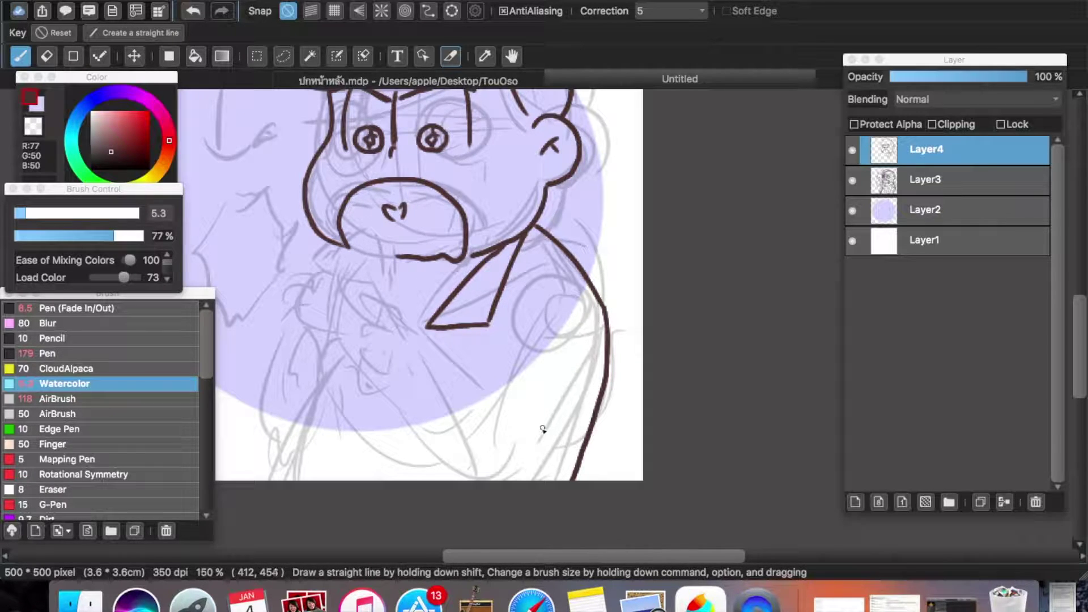
pyautogui.press('super+z')
# Step: Ink the back line and the arm line running down-left from the shoulder in dark brown
pyautogui.moveTo(605, 306)
pyautogui.mouseDown()
pyautogui.moveTo(578, 447)
pyautogui.moveTo(558, 482)
pyautogui.mouseUp()
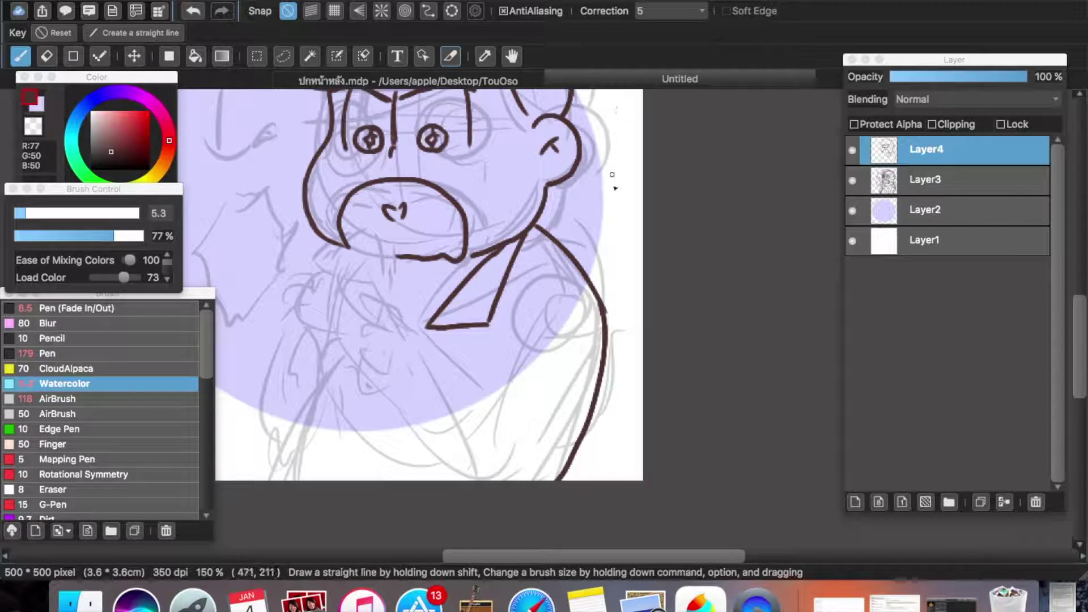
pyautogui.moveTo(586, 339); pyautogui.dragTo(486, 467)
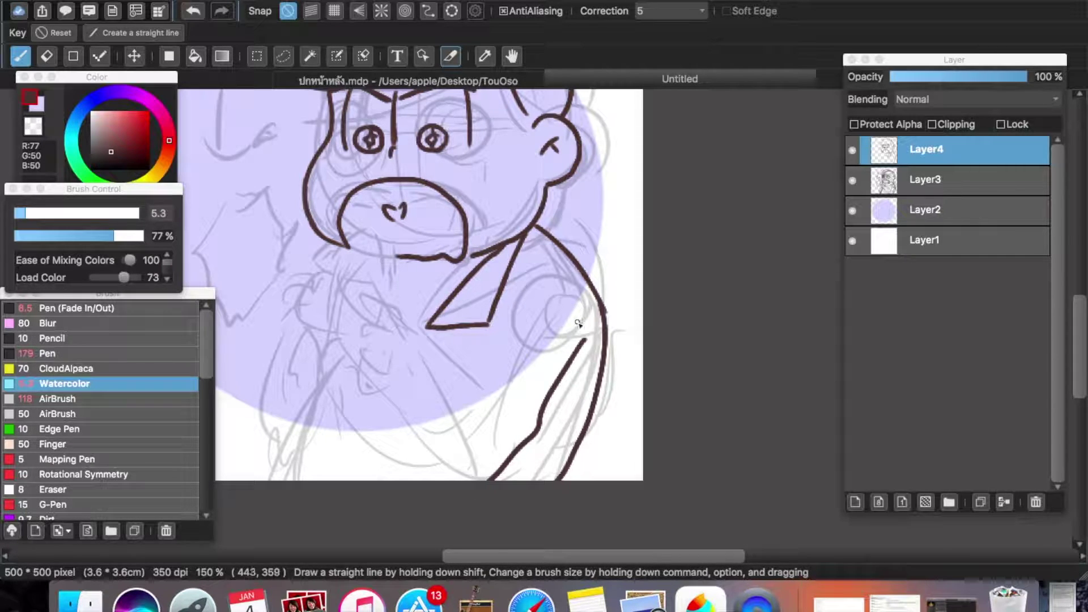
pyautogui.press('super+z')
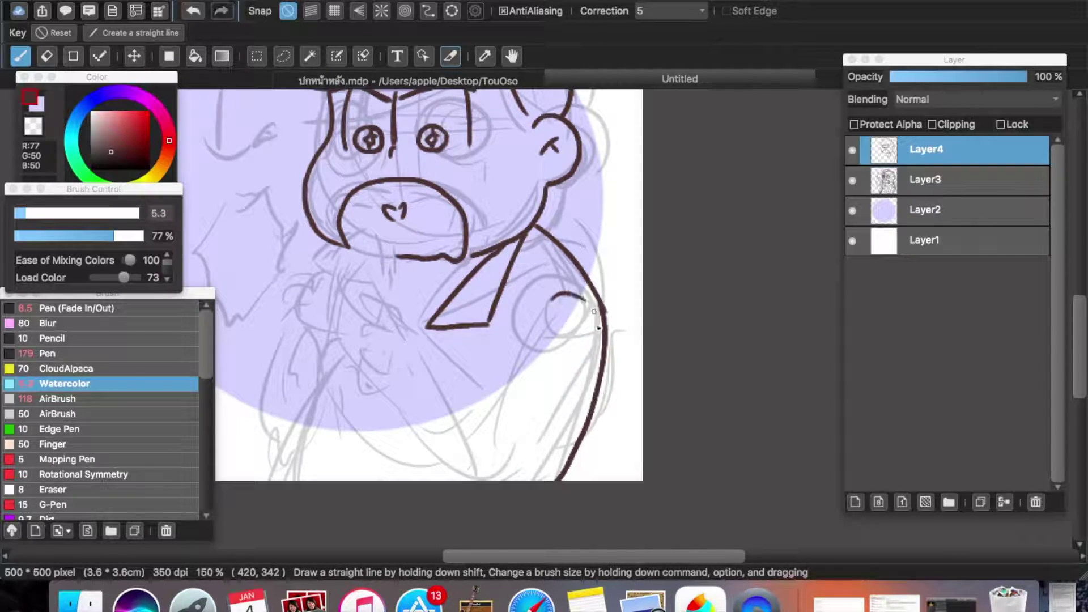
pyautogui.moveTo(560, 293); pyautogui.dragTo(582, 292)
pyautogui.moveTo(598, 340)
pyautogui.mouseDown()
pyautogui.moveTo(539, 434)
pyautogui.moveTo(499, 479)
pyautogui.mouseUp()
pyautogui.press('super+z')
pyautogui.moveTo(564, 292); pyautogui.dragTo(487, 372)
# Step: Draw a smooth sleeve edge down to the canvas bottom and extend the arm line
pyautogui.moveTo(594, 365)
pyautogui.mouseDown()
pyautogui.moveTo(546, 458)
pyautogui.moveTo(502, 488)
pyautogui.mouseUp()
pyautogui.press('super+z')
pyautogui.moveTo(593, 367)
pyautogui.mouseDown()
pyautogui.moveTo(547, 456)
pyautogui.moveTo(502, 487)
pyautogui.mouseUp()
pyautogui.moveTo(469, 373)
pyautogui.mouseDown()
pyautogui.moveTo(503, 421)
pyautogui.moveTo(514, 416)
pyautogui.mouseUp()
pyautogui.moveTo(468, 371); pyautogui.dragTo(412, 330)
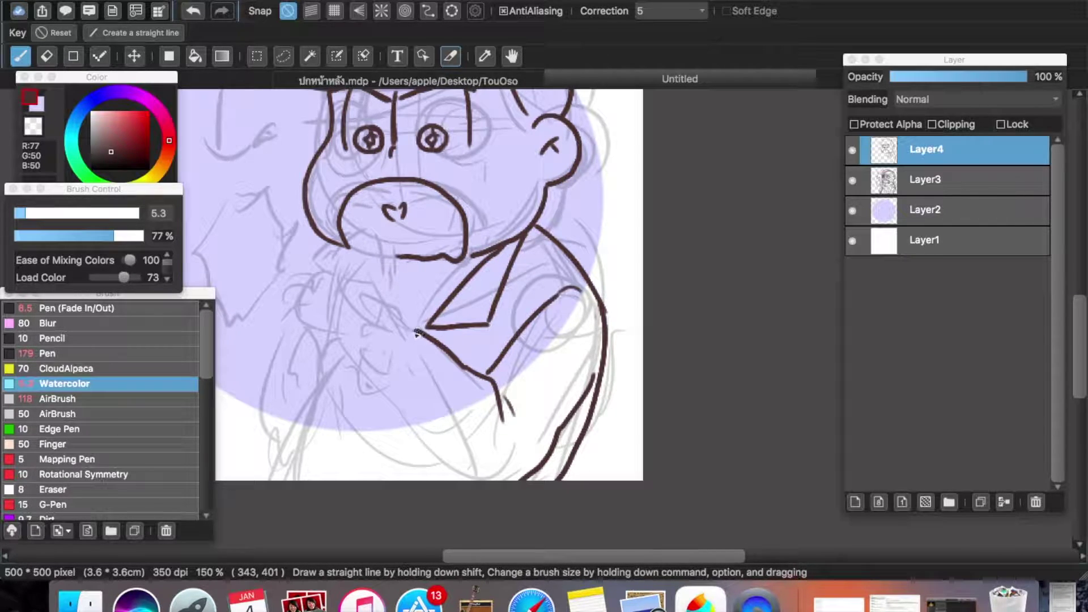
pyautogui.press('super+z')
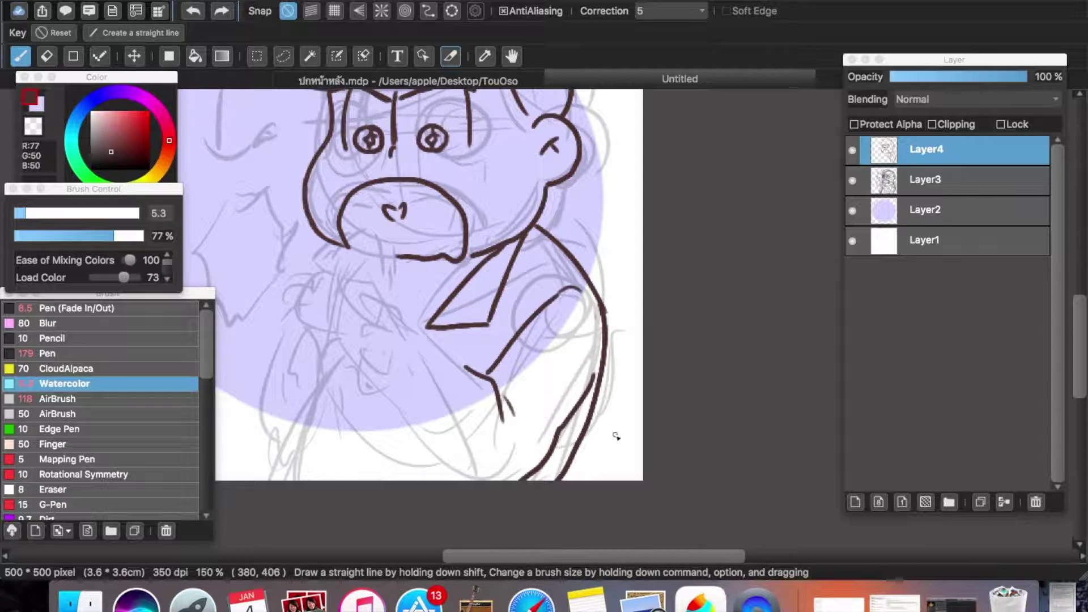
# Step: Erase the leftover stub at the arm's end and draw a line to the canvas bottom
pyautogui.press('e')
pyautogui.moveTo(460, 367); pyautogui.dragTo(477, 390)
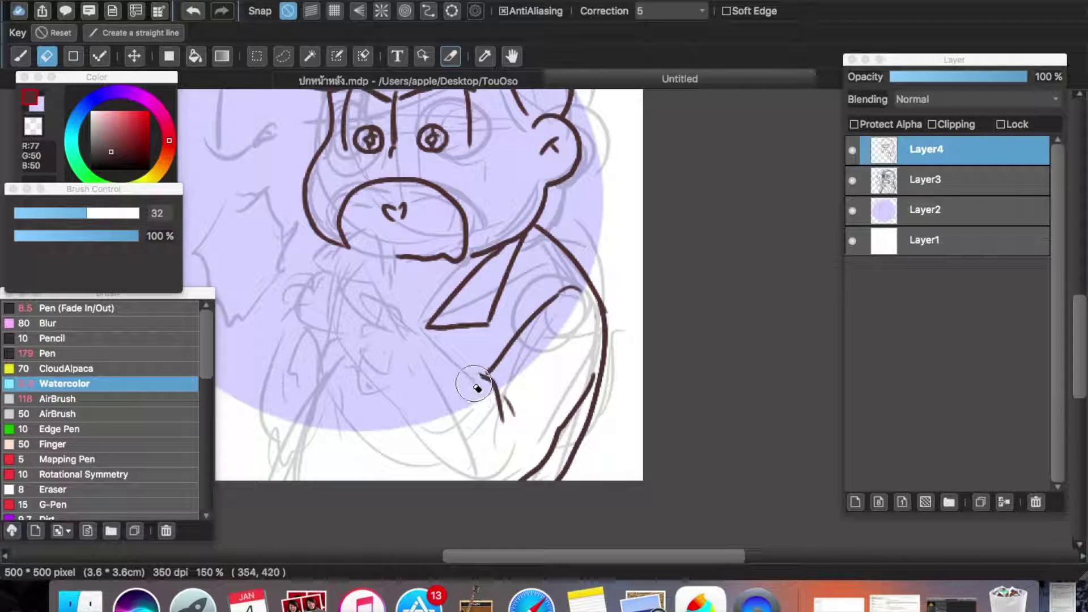
pyautogui.press('b')
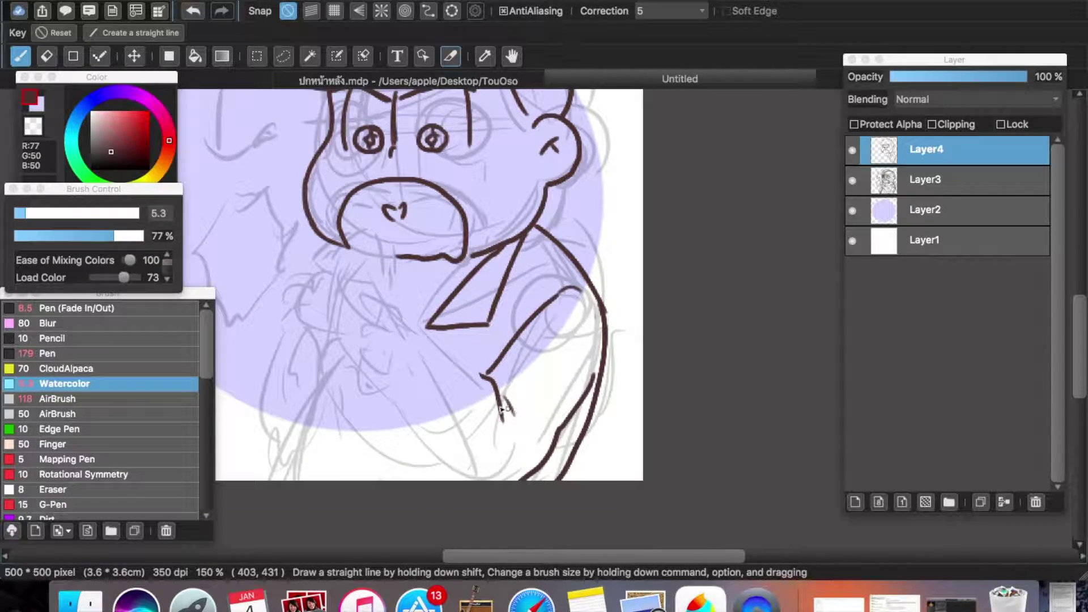
pyautogui.moveTo(485, 375)
pyautogui.mouseDown()
pyautogui.moveTo(470, 377)
pyautogui.moveTo(476, 399)
pyautogui.moveTo(456, 415)
pyautogui.mouseUp()
pyautogui.press('super+z')
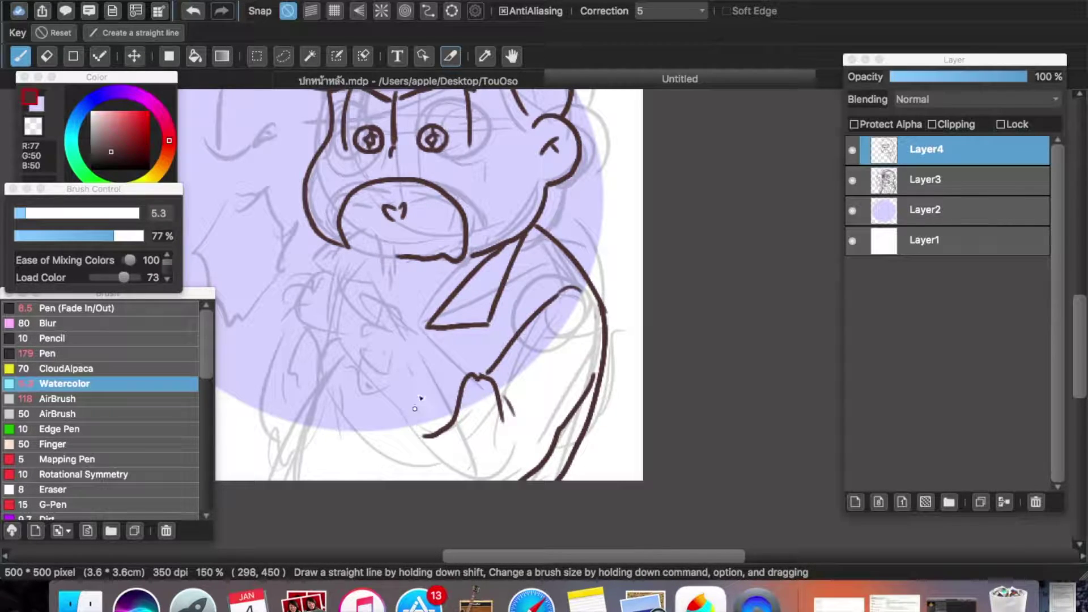
pyautogui.press('super+z')
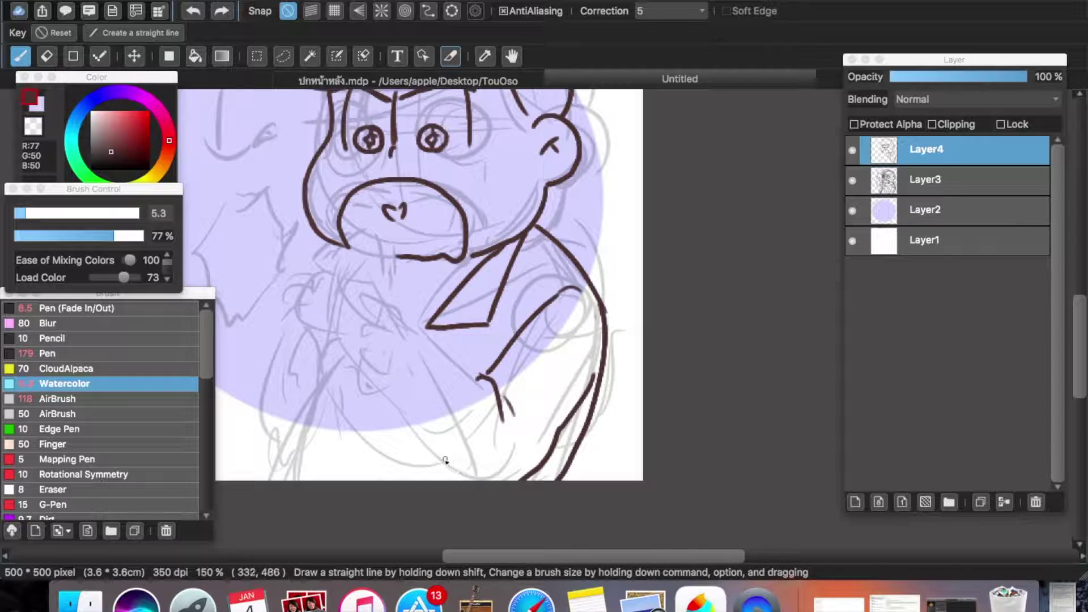
pyautogui.moveTo(446, 461); pyautogui.dragTo(482, 485)
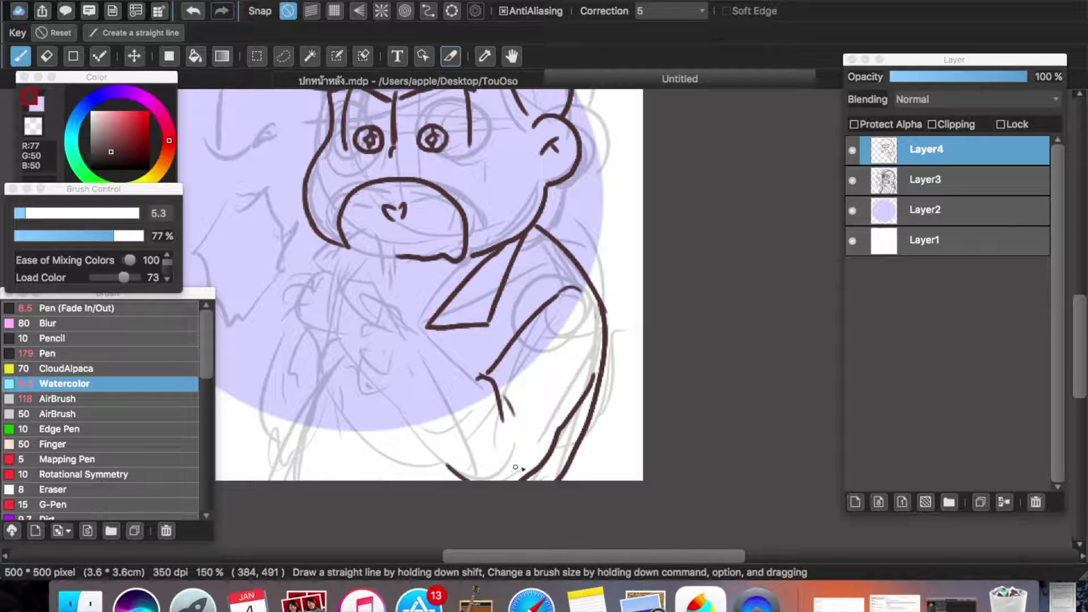
# Step: Trace the arm up from the hand, then erase its extra thickness and the stray hook
pyautogui.moveTo(478, 379)
pyautogui.mouseDown()
pyautogui.moveTo(482, 433)
pyautogui.moveTo(447, 466)
pyautogui.moveTo(465, 479)
pyautogui.moveTo(504, 439)
pyautogui.mouseUp()
pyautogui.press('super+z')
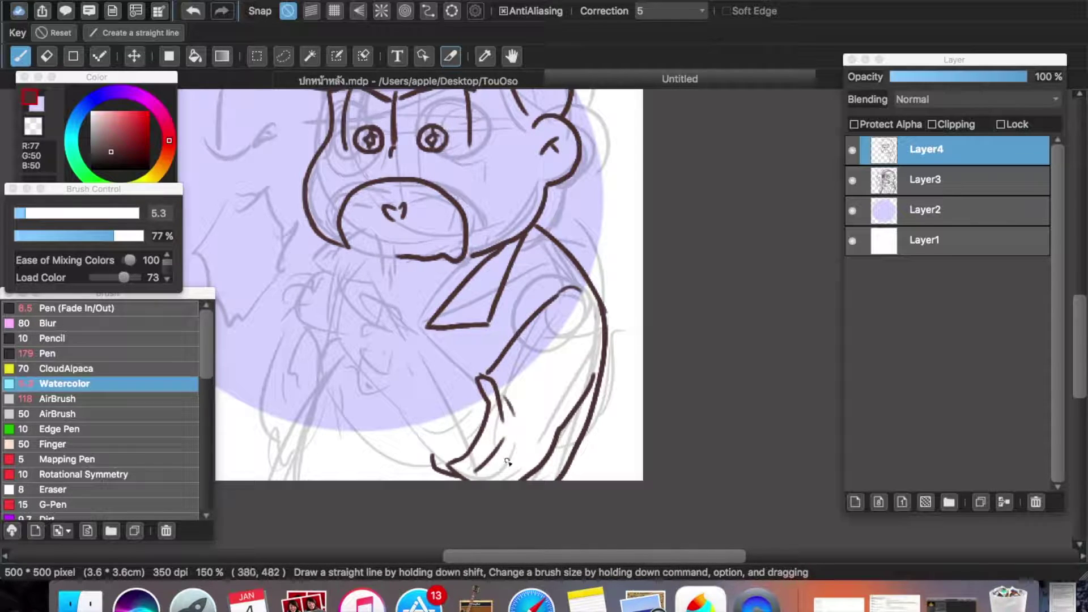
pyautogui.moveTo(497, 381); pyautogui.dragTo(533, 321)
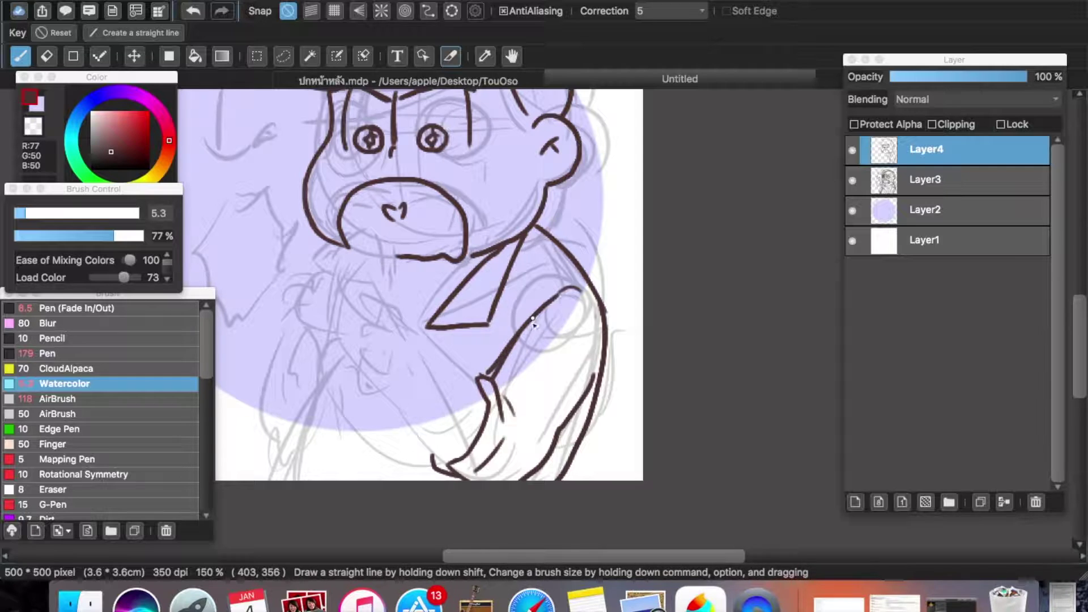
pyautogui.press('e')
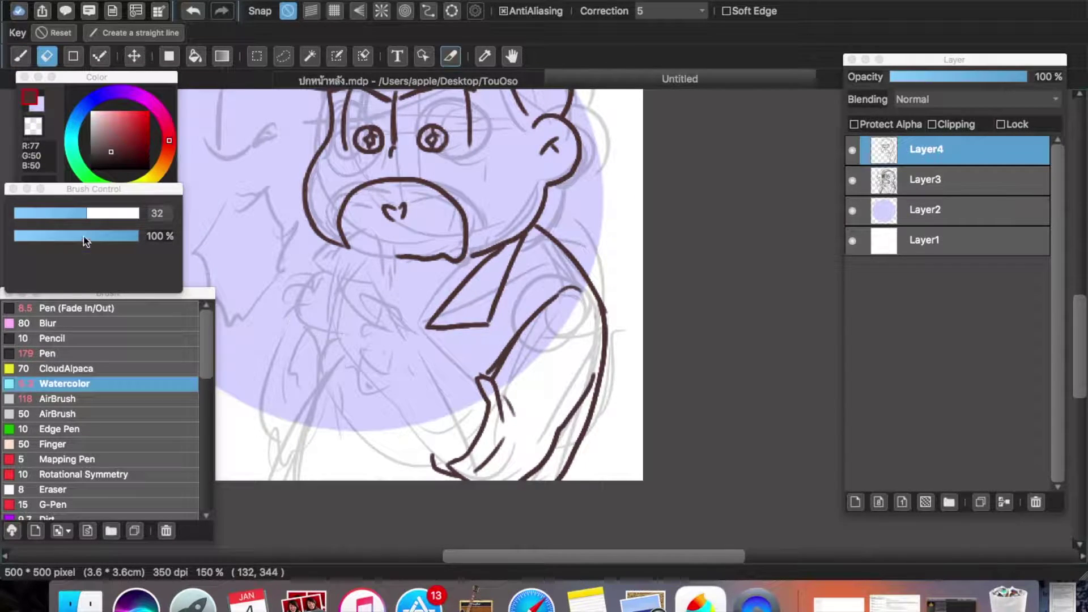
pyautogui.moveTo(487, 363); pyautogui.dragTo(514, 322)
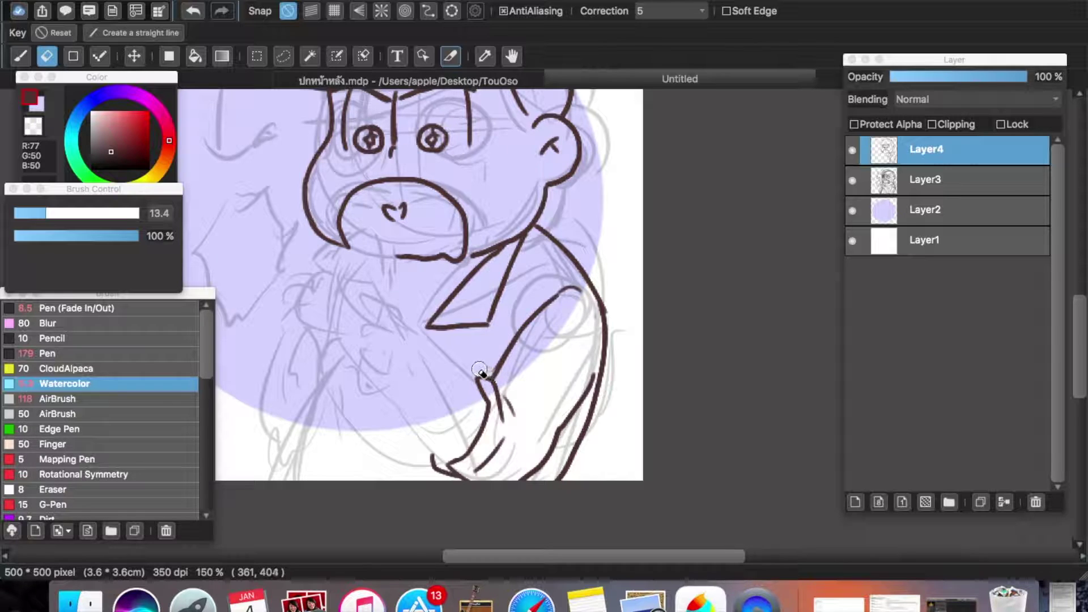
pyautogui.moveTo(448, 461); pyautogui.dragTo(429, 456)
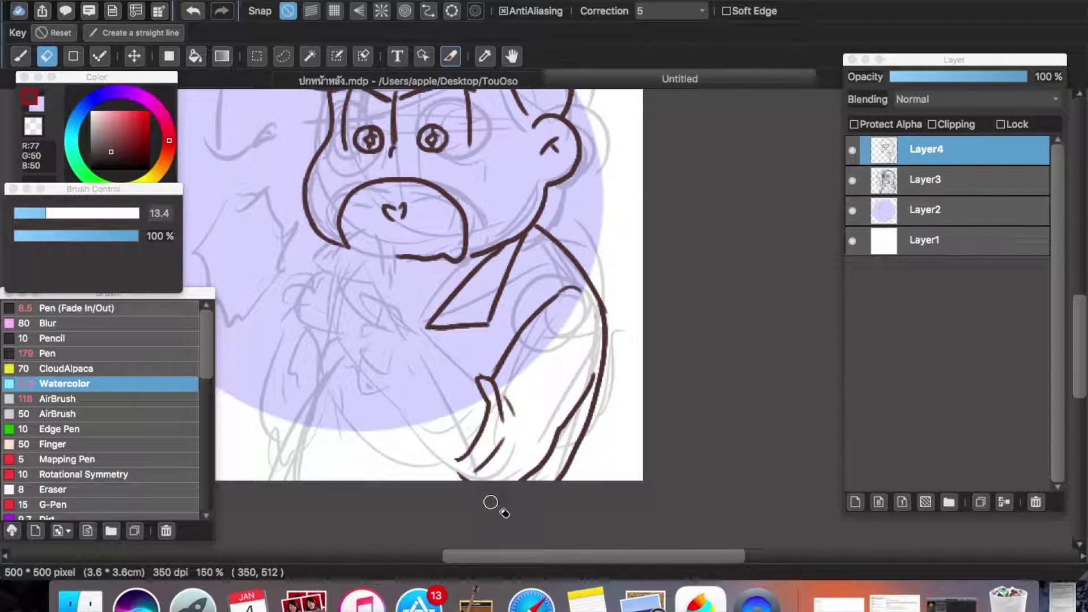
pyautogui.press('b')
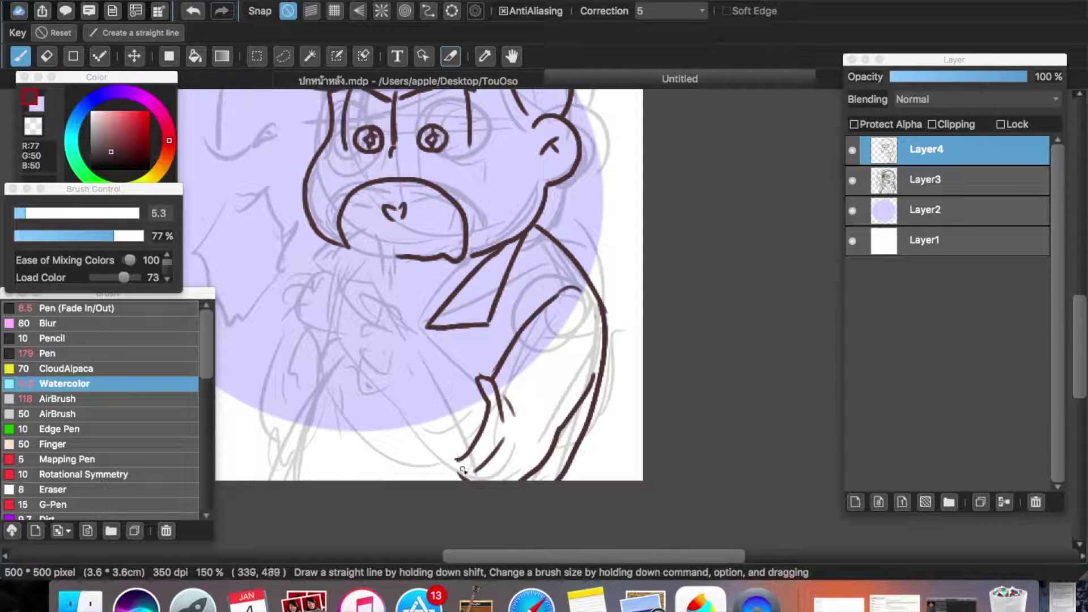
# Step: Draw the raised hand's bottom curve, the forearm line and the stroke up-left from the arm
pyautogui.moveTo(460, 461)
pyautogui.mouseDown()
pyautogui.moveTo(447, 455)
pyautogui.moveTo(448, 471)
pyautogui.moveTo(474, 479)
pyautogui.mouseUp()
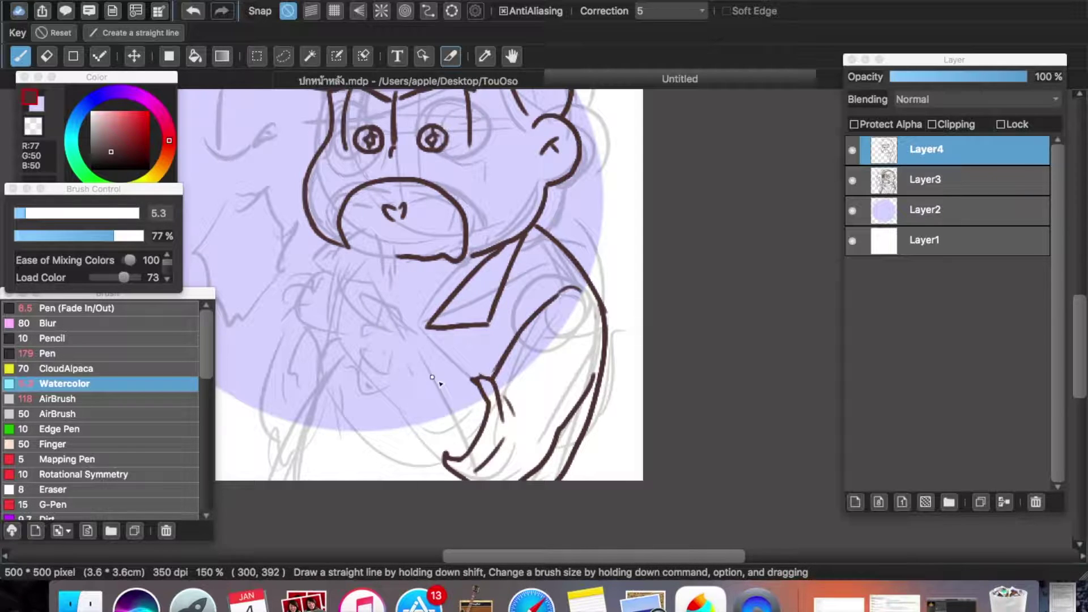
pyautogui.moveTo(479, 378); pyautogui.dragTo(413, 333)
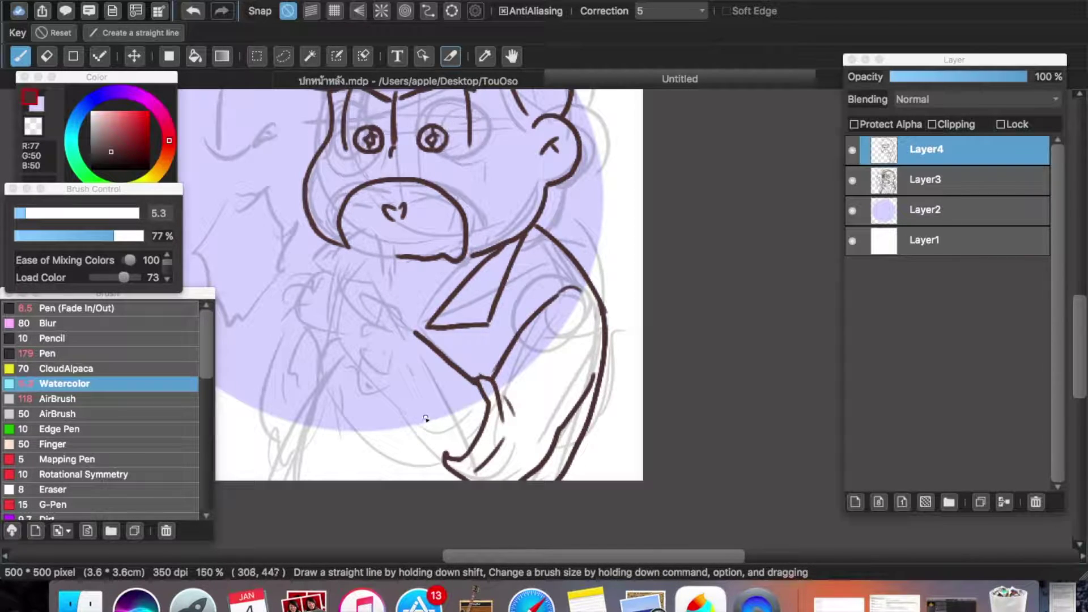
pyautogui.moveTo(398, 381); pyautogui.dragTo(450, 464)
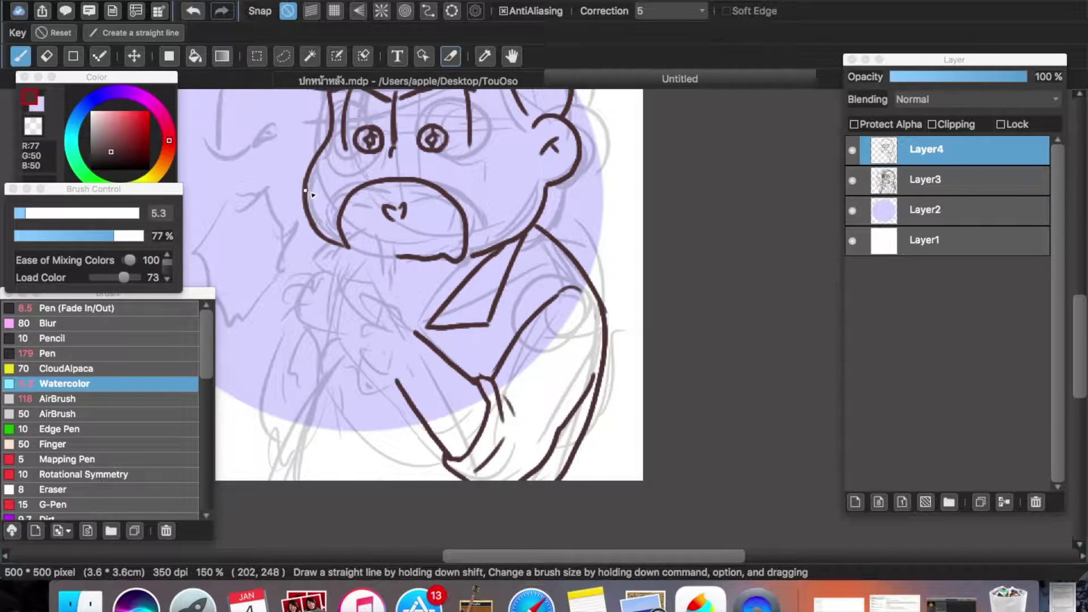
pyautogui.moveTo(396, 300)
pyautogui.mouseDown()
pyautogui.moveTo(352, 285)
pyautogui.moveTo(383, 303)
pyautogui.mouseUp()
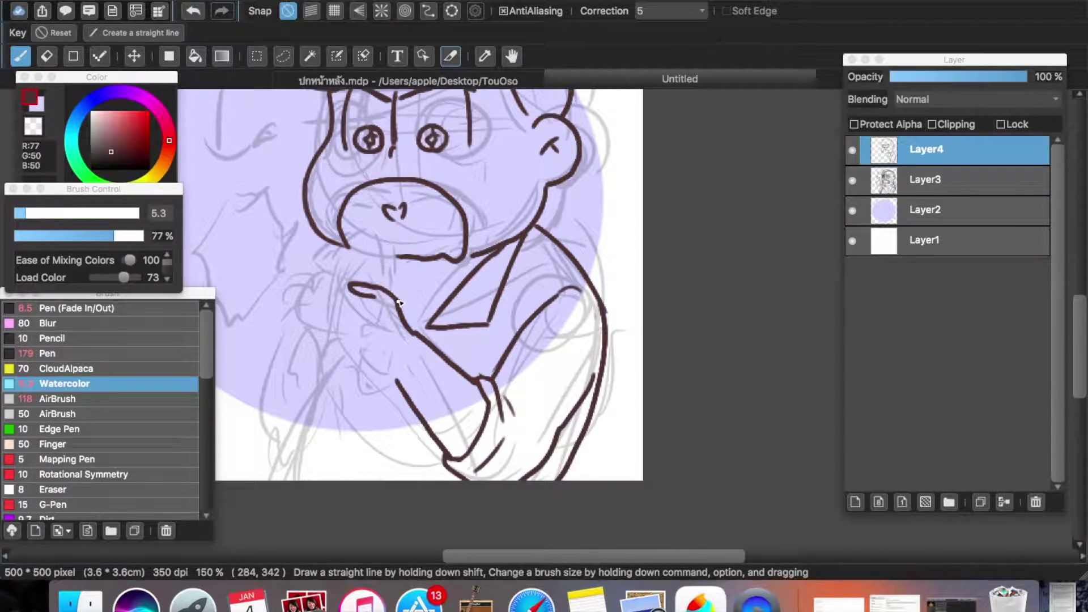
pyautogui.press('super+z')
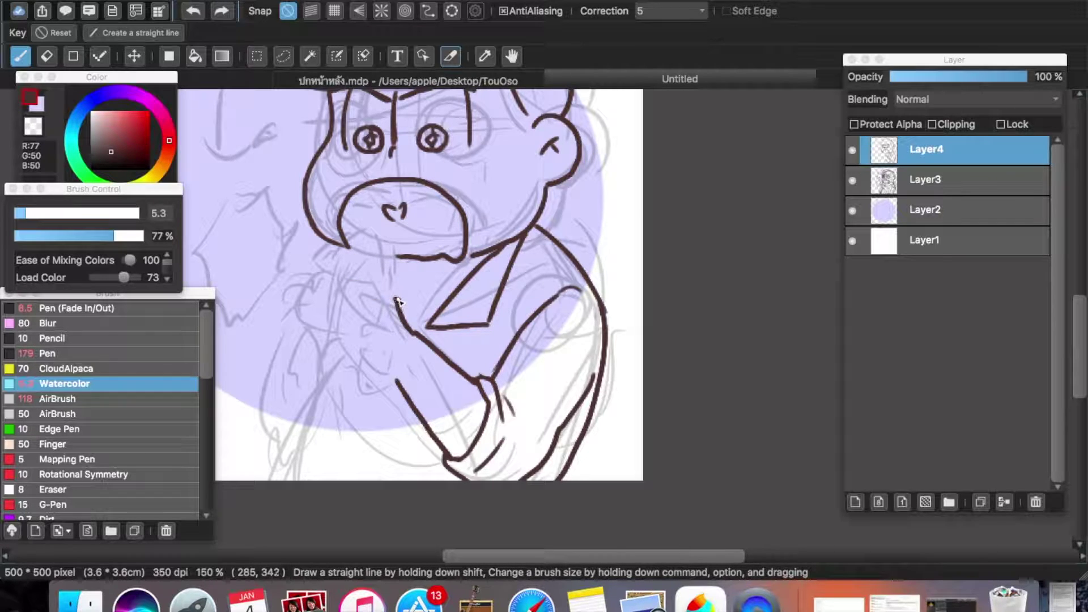
pyautogui.moveTo(396, 297)
pyautogui.mouseDown()
pyautogui.moveTo(361, 275)
pyautogui.moveTo(413, 321)
pyautogui.moveTo(395, 278)
pyautogui.mouseUp()
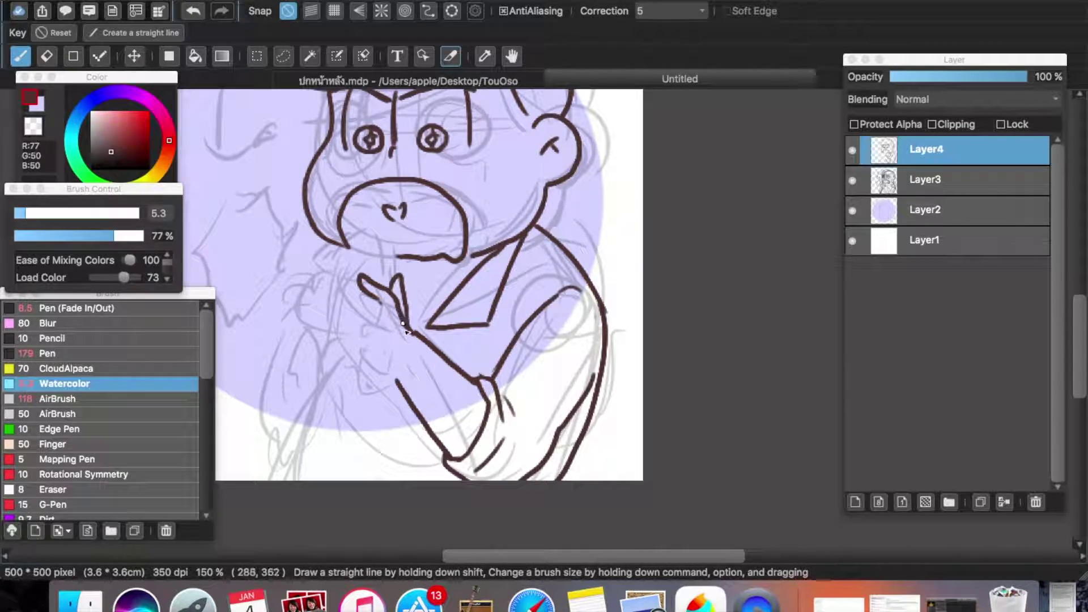
# Step: Ink the fingers near the chest, including a curled finger extending left from the hand
pyautogui.moveTo(347, 318)
pyautogui.mouseDown()
pyautogui.moveTo(374, 319)
pyautogui.moveTo(355, 331)
pyautogui.moveTo(378, 340)
pyautogui.moveTo(363, 352)
pyautogui.moveTo(383, 356)
pyautogui.moveTo(421, 404)
pyautogui.mouseUp()
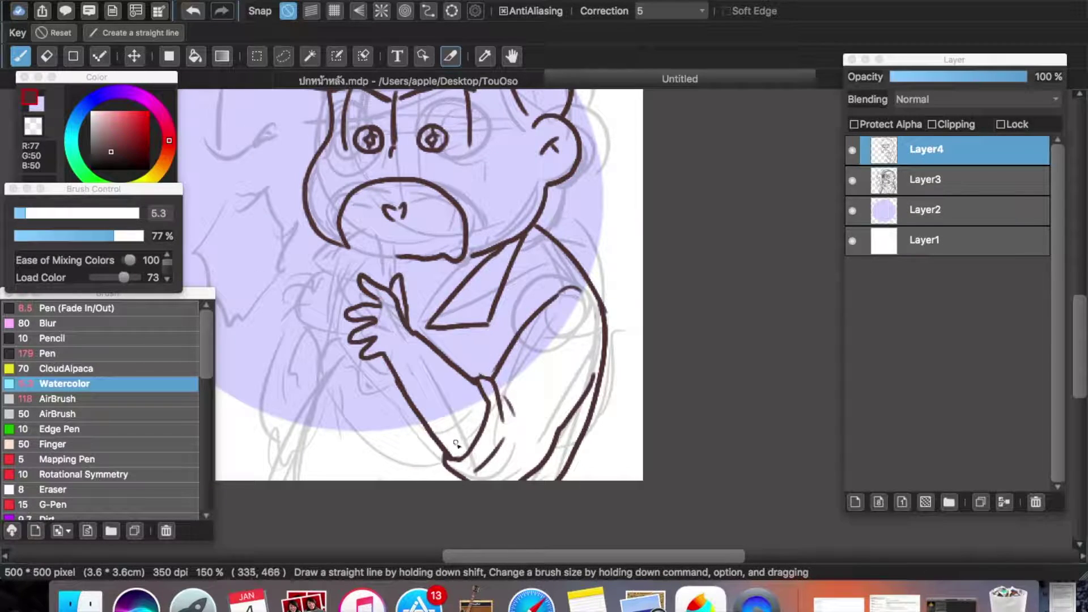
pyautogui.scroll(2, 450, 443)
pyautogui.hscroll(-1, 449, 443)
pyautogui.press('super+z')
pyautogui.press('super+z')
pyautogui.press('super+z')
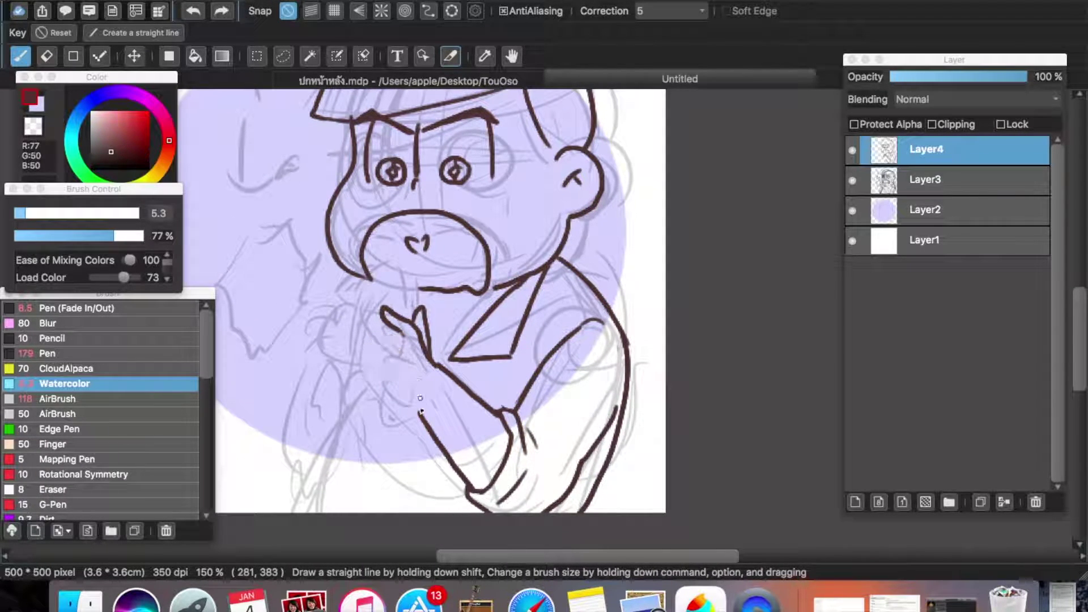
pyautogui.moveTo(419, 412); pyautogui.dragTo(384, 387)
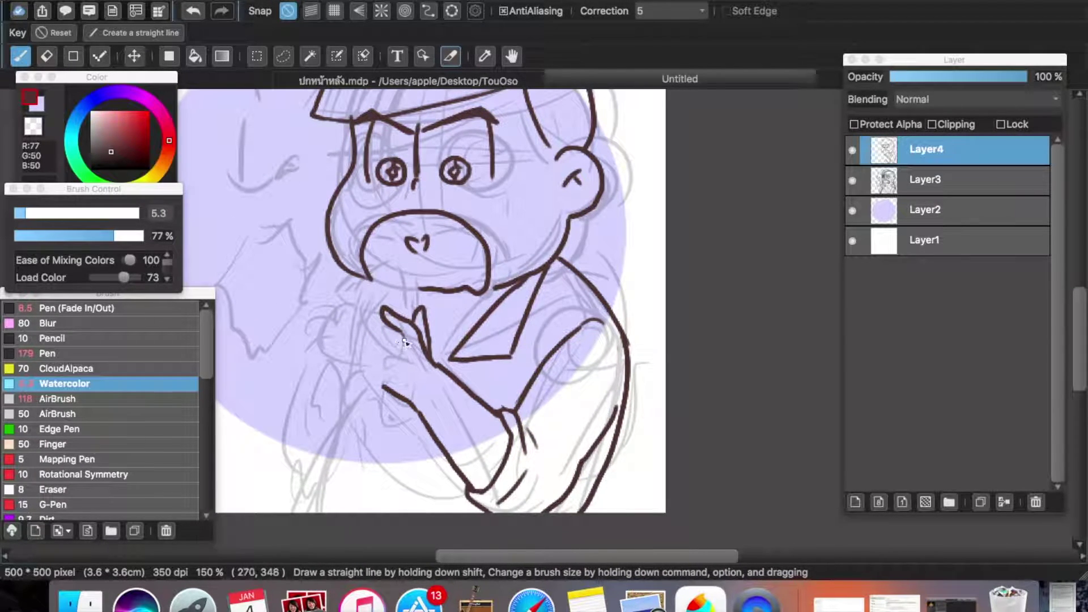
pyautogui.moveTo(378, 334)
pyautogui.mouseDown()
pyautogui.moveTo(359, 365)
pyautogui.moveTo(391, 378)
pyautogui.moveTo(366, 384)
pyautogui.mouseUp()
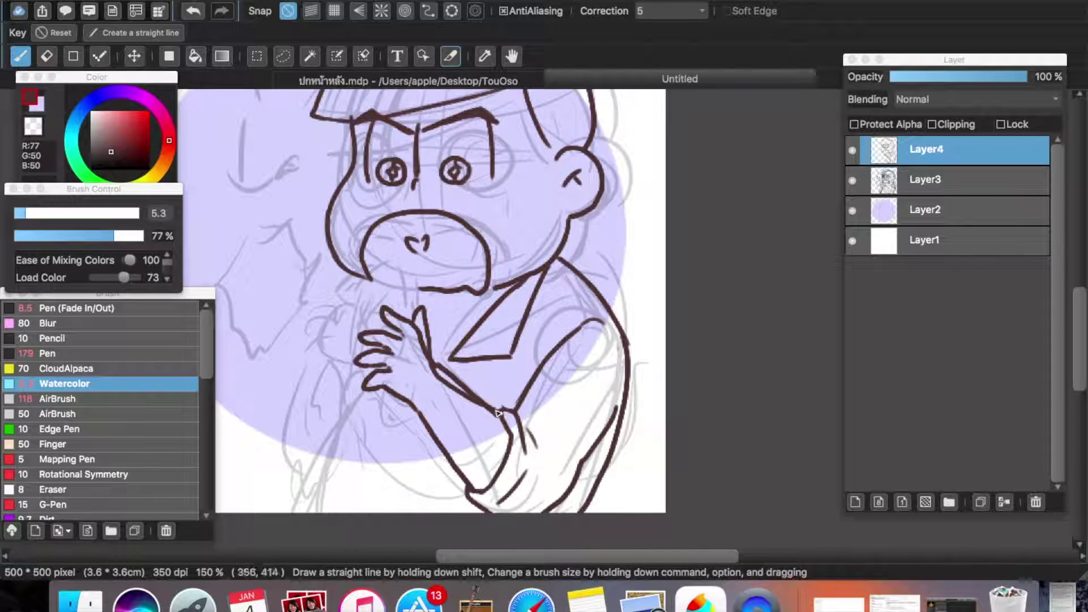
pyautogui.press('e')
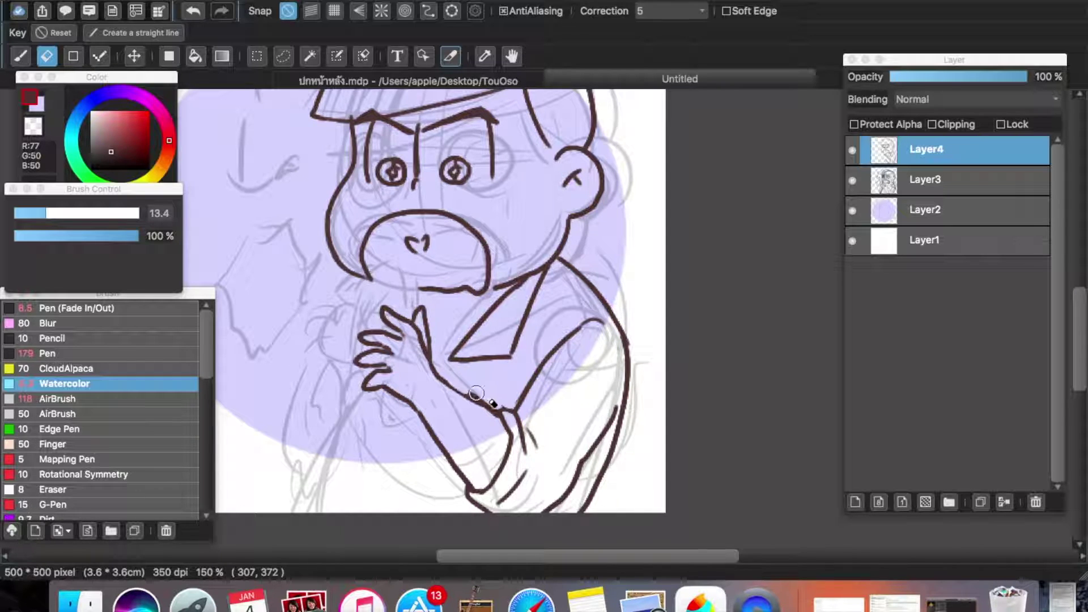
pyautogui.press('b')
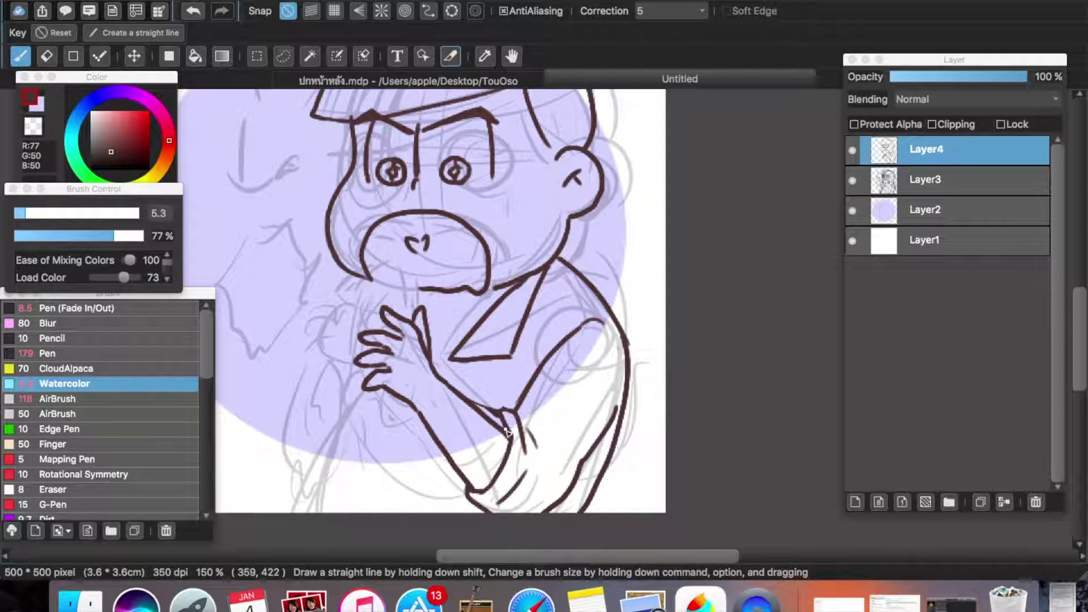
pyautogui.press('e')
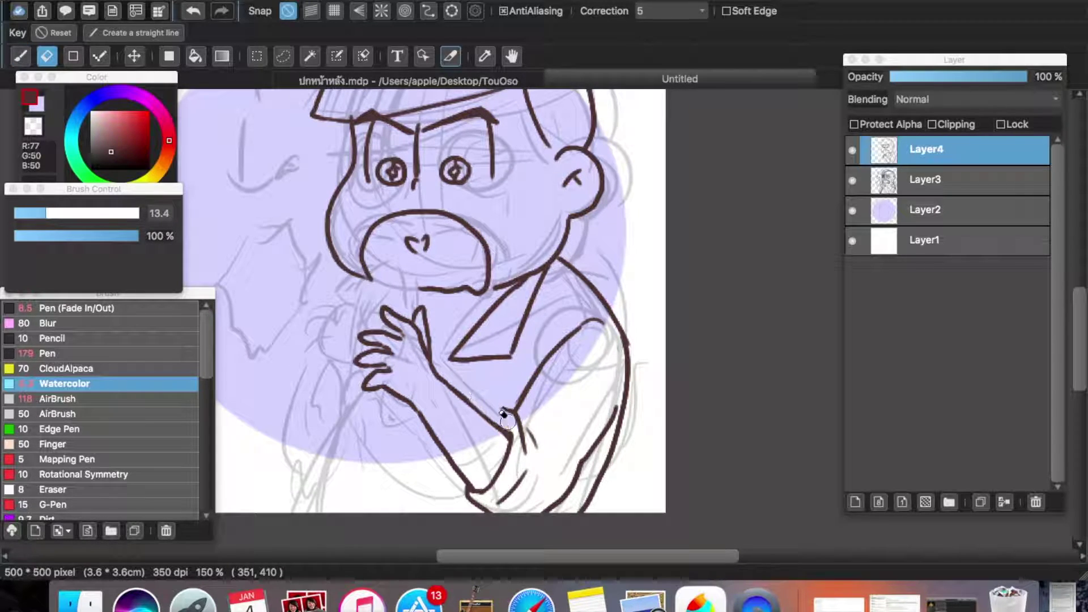
pyautogui.press('b')
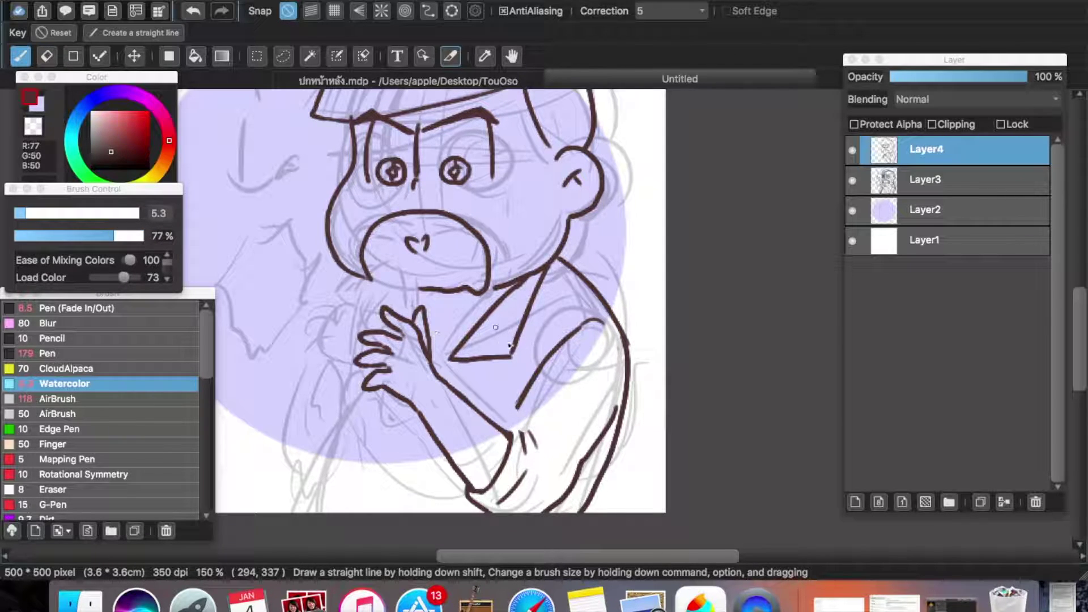
# Step: Join the arm outline to the sleeve with cuff fold lines, then open Facebook notifications in Safari
pyautogui.moveTo(520, 408)
pyautogui.mouseDown()
pyautogui.moveTo(511, 424)
pyautogui.moveTo(543, 506)
pyautogui.mouseUp()
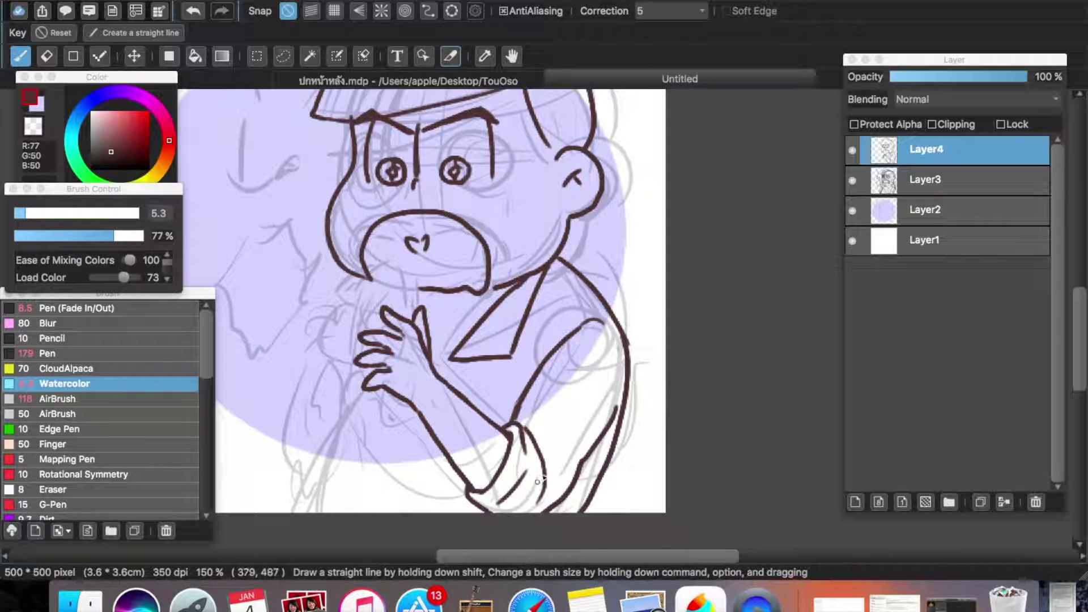
pyautogui.moveTo(533, 435); pyautogui.dragTo(560, 472)
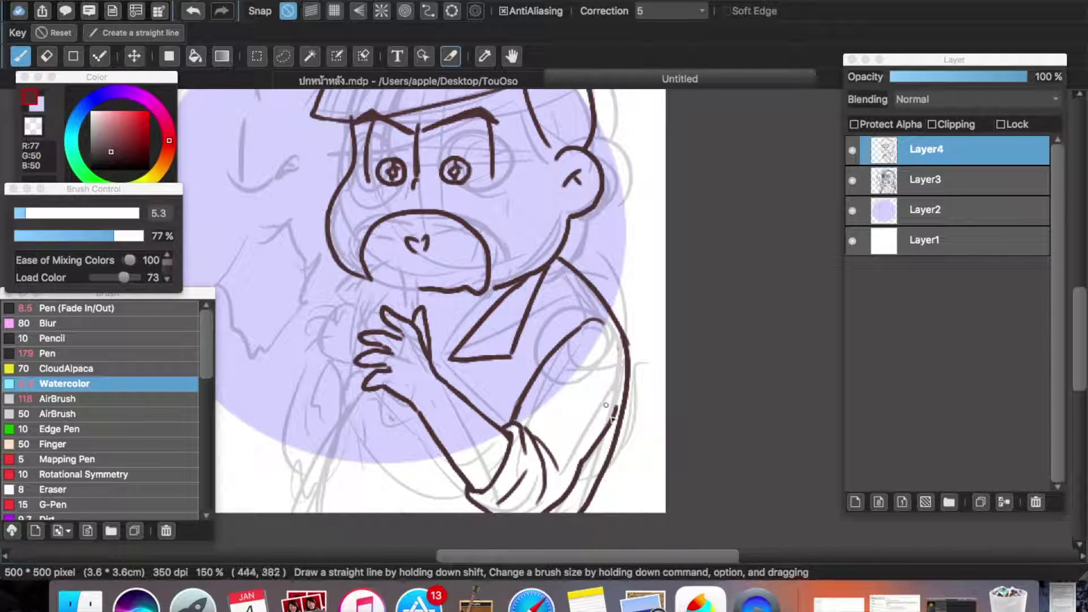
pyautogui.click(530, 599)
pyautogui.click(946, 46)
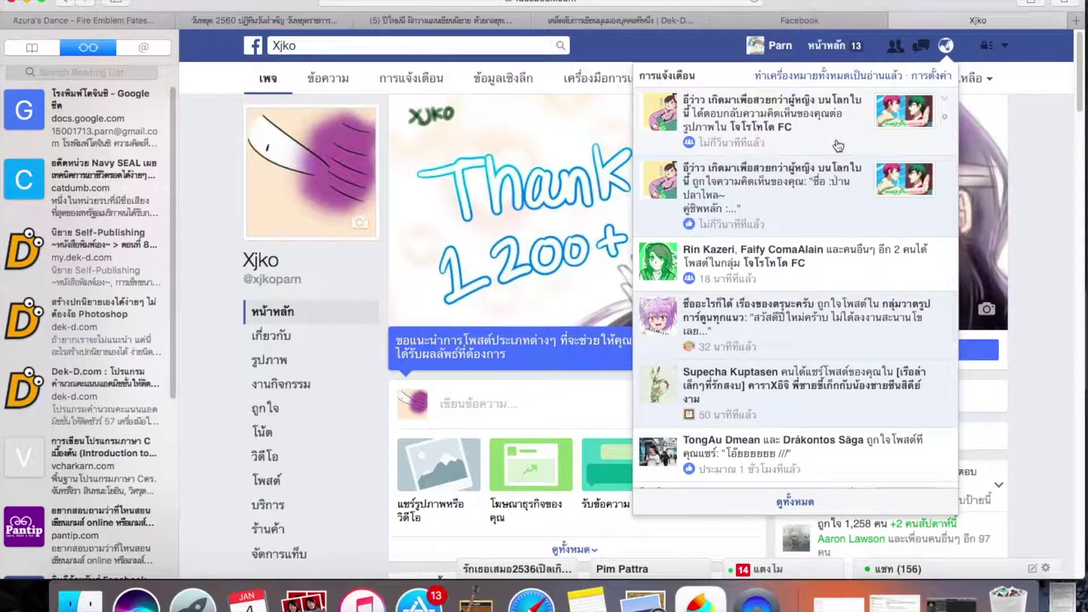
# Step: Open the first notification's group post, then visit the News Feed and the Dek-D article
pyautogui.click(837, 139)
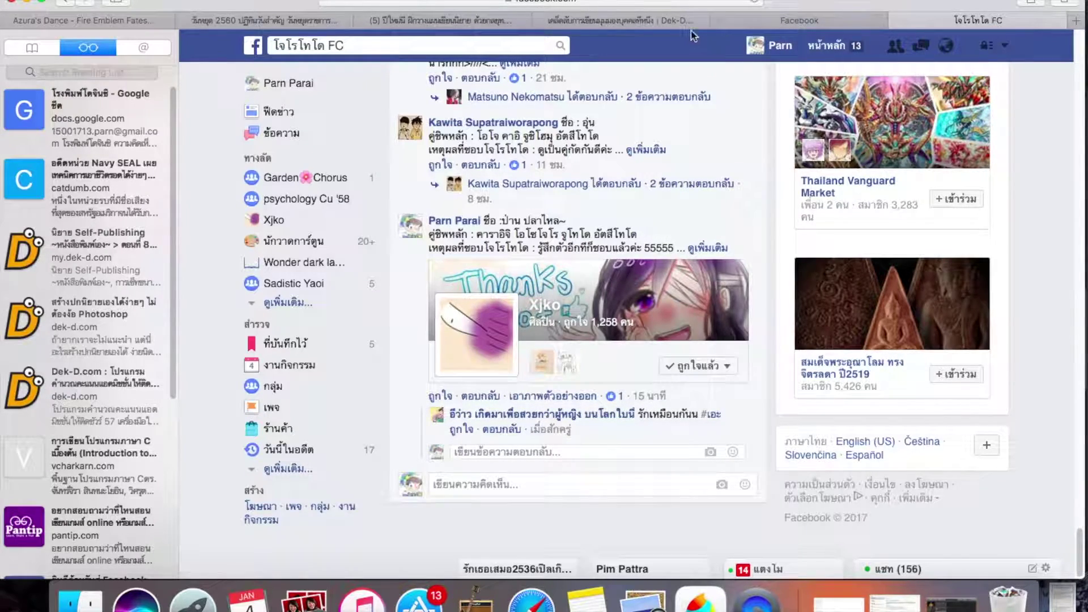
pyautogui.click(826, 22)
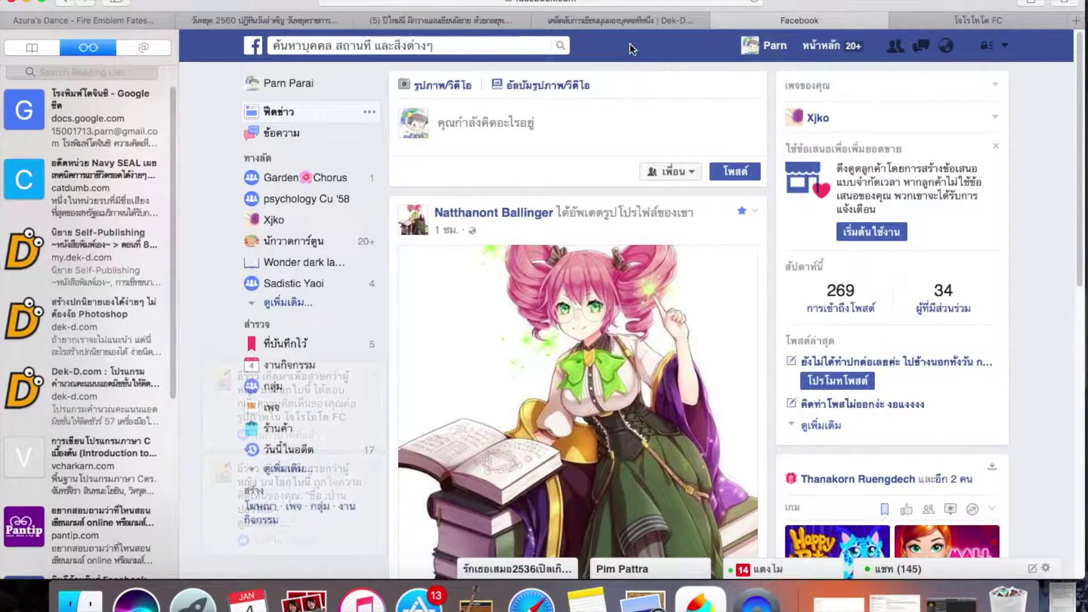
pyautogui.click(621, 20)
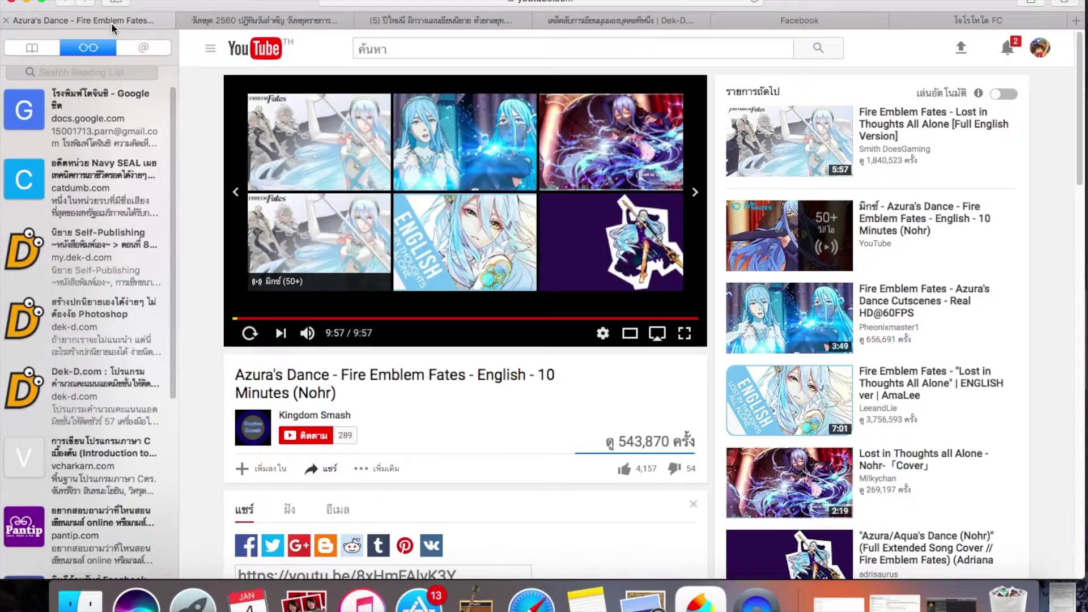
# Step: Replay the Azura's Dance video from the start and look over the YouTube notifications
pyautogui.click(111, 21)
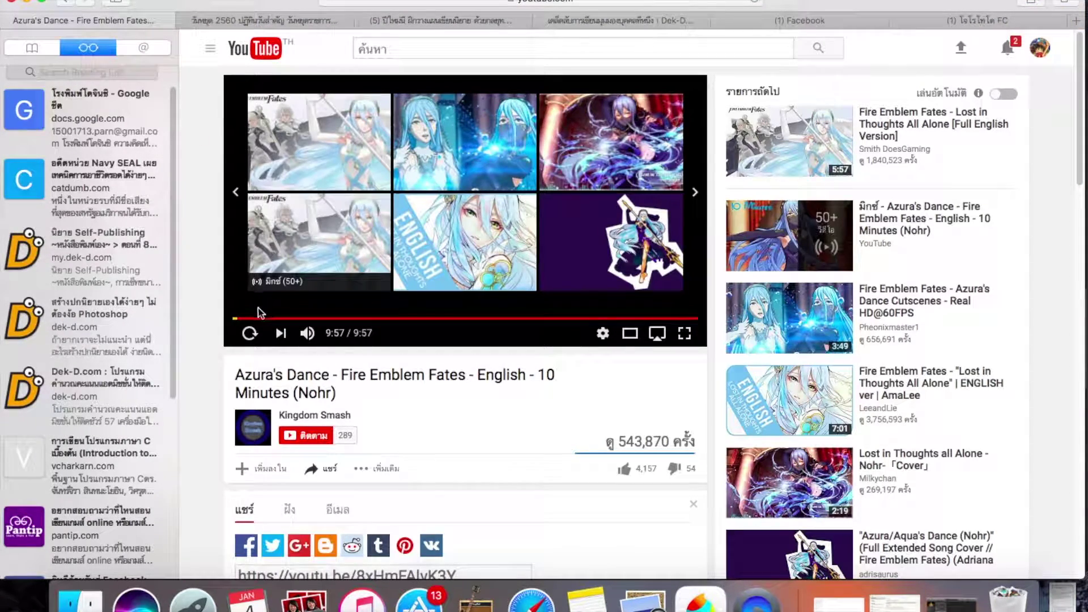
pyautogui.click(250, 332)
pyautogui.click(1008, 50)
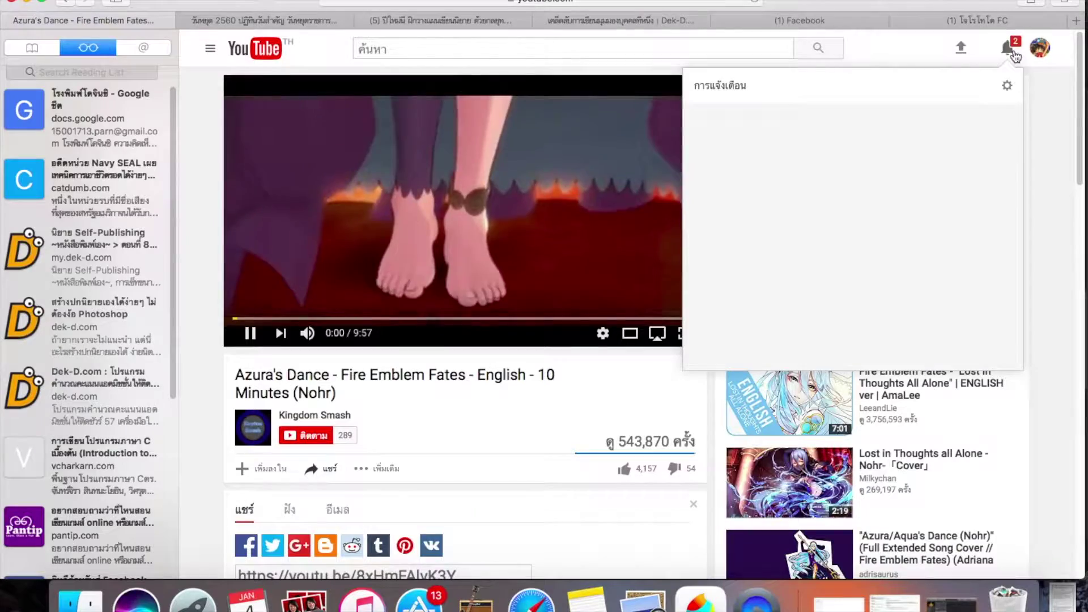
pyautogui.click(1051, 148)
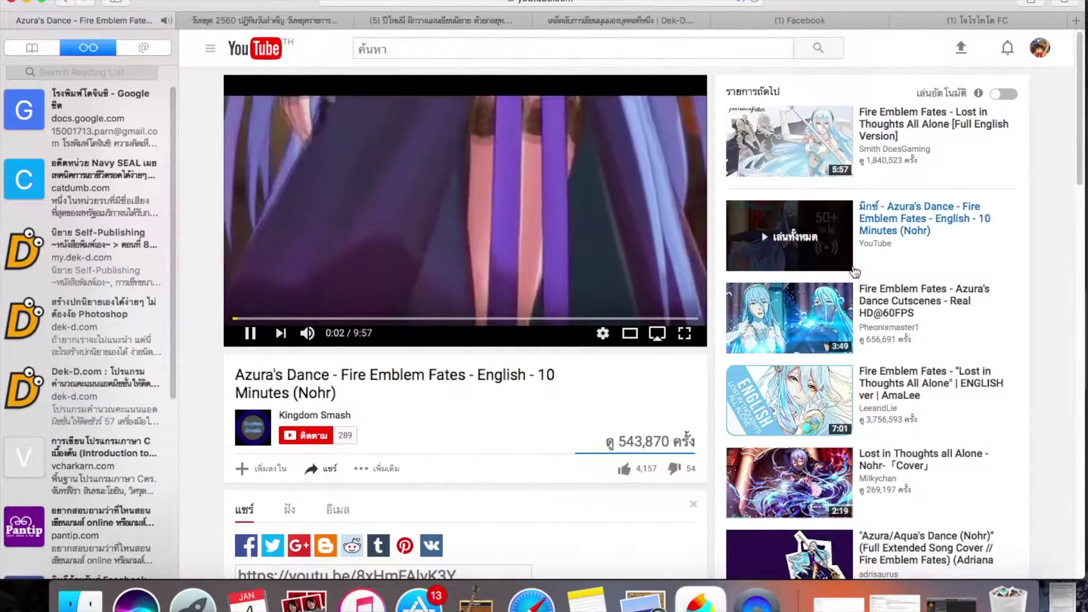
# Step: Back in MediBang Paint, ink a finger stroke across the hand
pyautogui.click(717, 594)
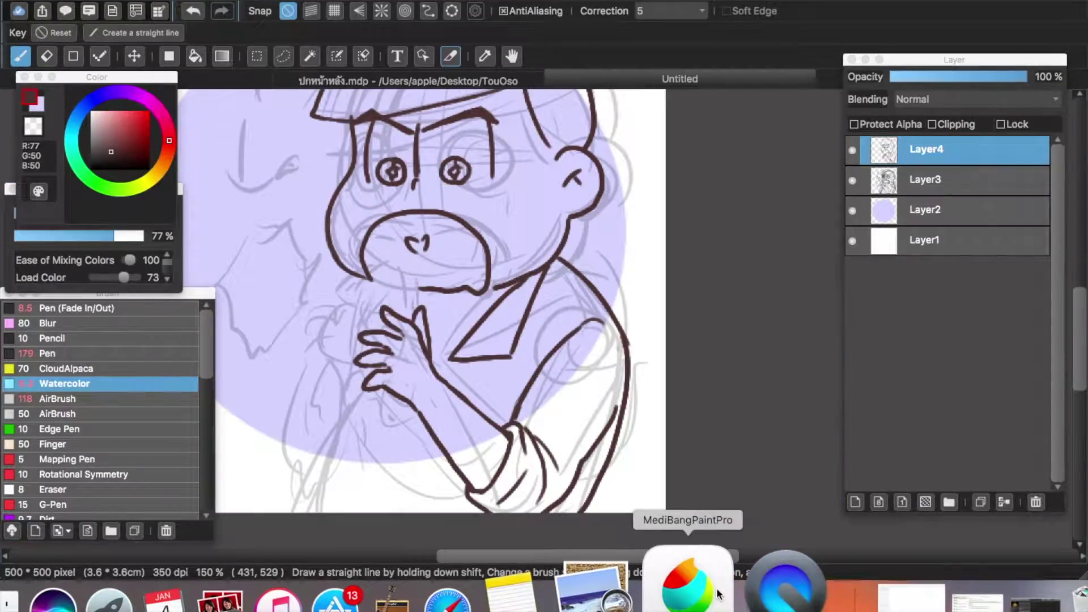
pyautogui.scroll(-2, 396, 323)
pyautogui.hscroll(-1, 396, 323)
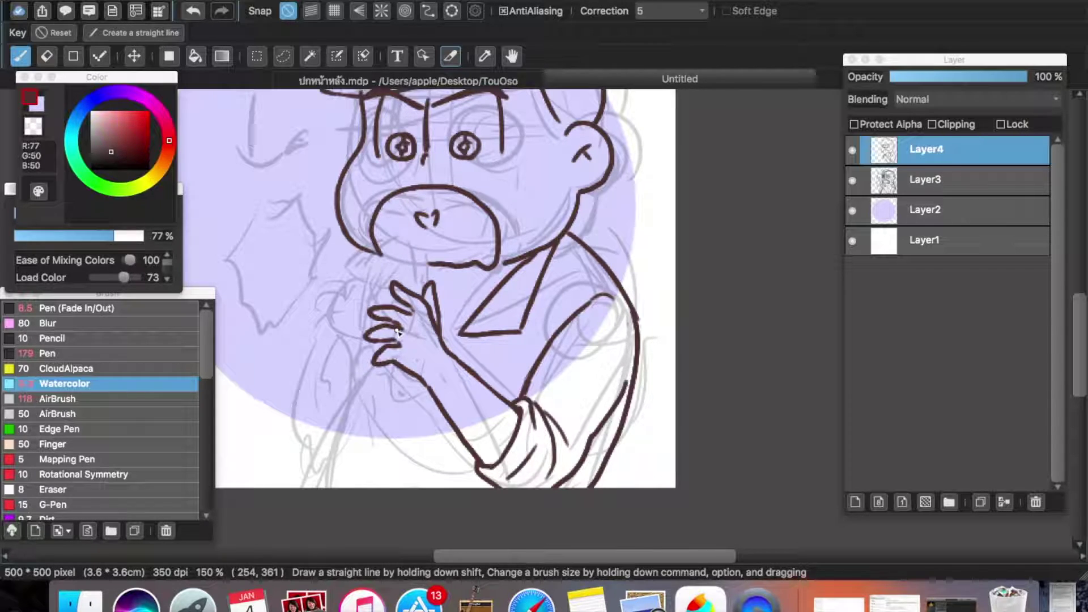
pyautogui.moveTo(491, 293); pyautogui.dragTo(445, 307)
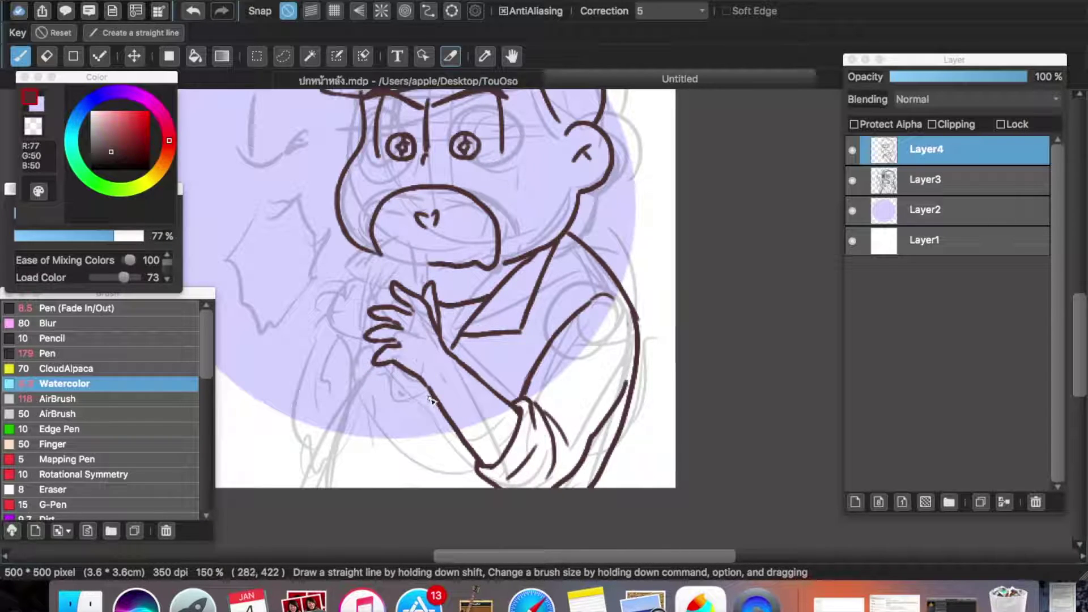
# Step: Outline the arm contours down to the canvas bottom edge
pyautogui.moveTo(429, 406); pyautogui.dragTo(427, 494)
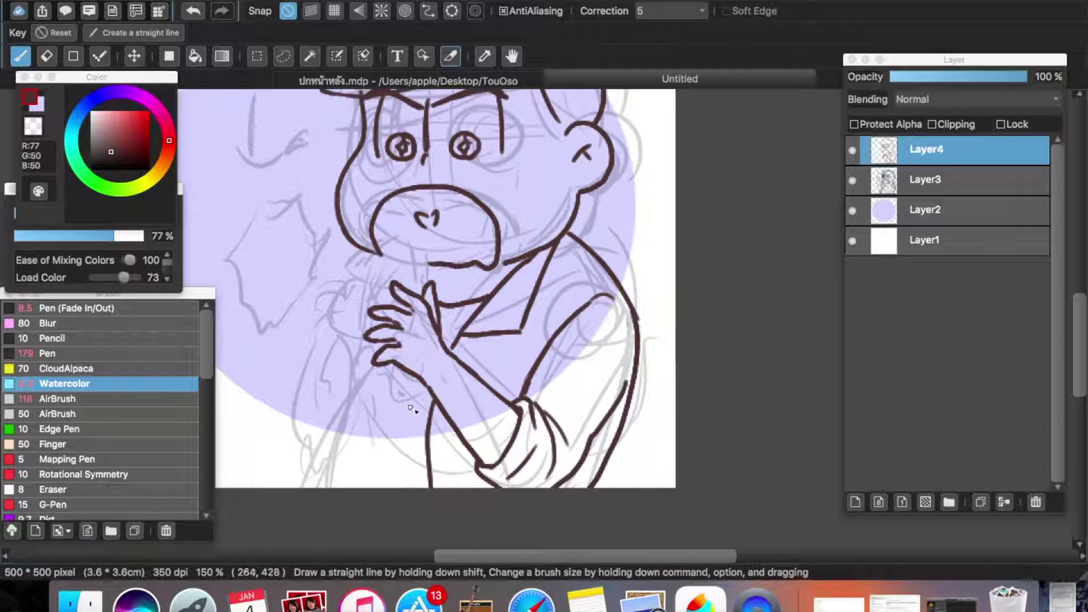
pyautogui.moveTo(363, 357); pyautogui.dragTo(340, 494)
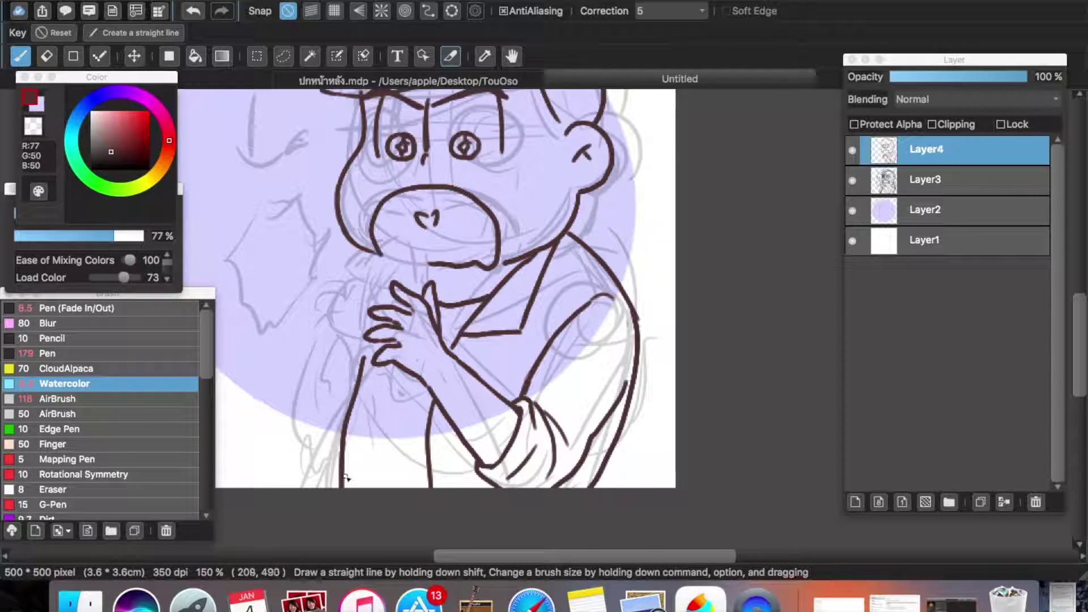
pyautogui.press('super+z')
pyautogui.press('super+z')
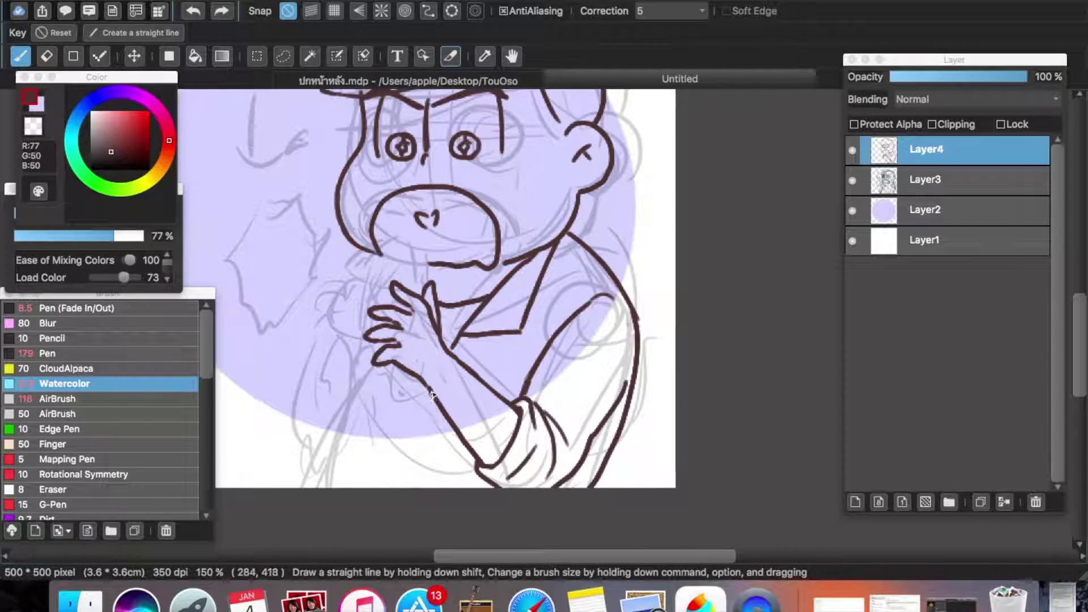
pyautogui.moveTo(436, 391); pyautogui.dragTo(398, 498)
pyautogui.press('super+z')
pyautogui.moveTo(434, 392); pyautogui.dragTo(415, 491)
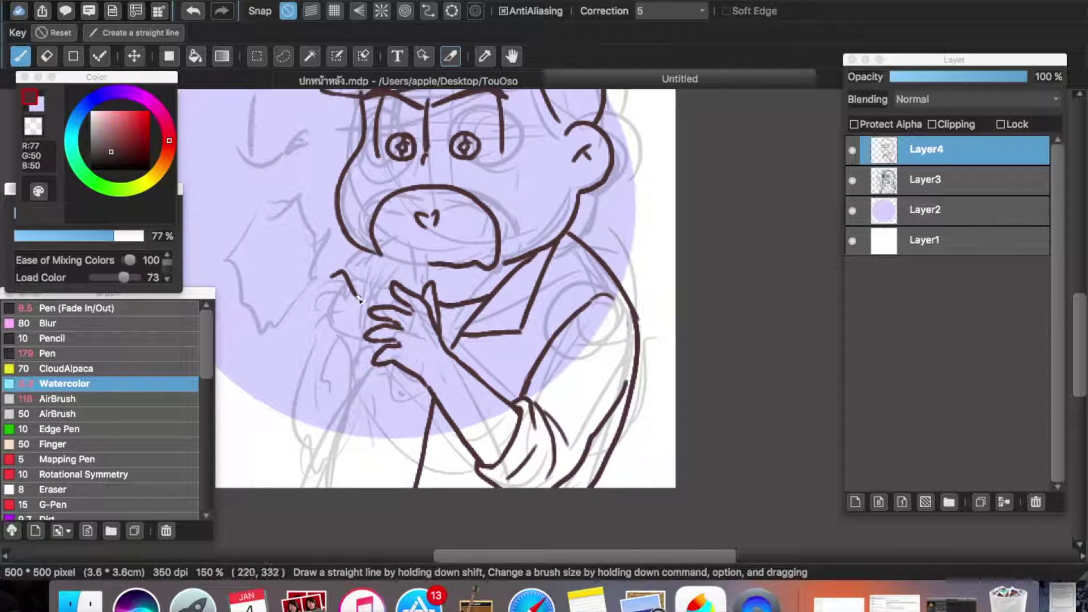
# Step: Begin the small left hand with an arched stroke and a curved finger
pyautogui.moveTo(326, 281)
pyautogui.mouseDown()
pyautogui.moveTo(346, 289)
pyautogui.moveTo(343, 300)
pyautogui.moveTo(329, 292)
pyautogui.moveTo(332, 308)
pyautogui.moveTo(343, 300)
pyautogui.moveTo(324, 309)
pyautogui.moveTo(328, 322)
pyautogui.moveTo(337, 315)
pyautogui.mouseUp()
pyautogui.moveTo(340, 265)
pyautogui.mouseDown()
pyautogui.moveTo(349, 276)
pyautogui.moveTo(305, 410)
pyautogui.mouseUp()
pyautogui.press('super+z')
pyautogui.moveTo(322, 318)
pyautogui.mouseDown()
pyautogui.moveTo(324, 343)
pyautogui.moveTo(373, 357)
pyautogui.mouseUp()
pyautogui.press('super+z')
pyautogui.press('super+z')
pyautogui.press('super+z')
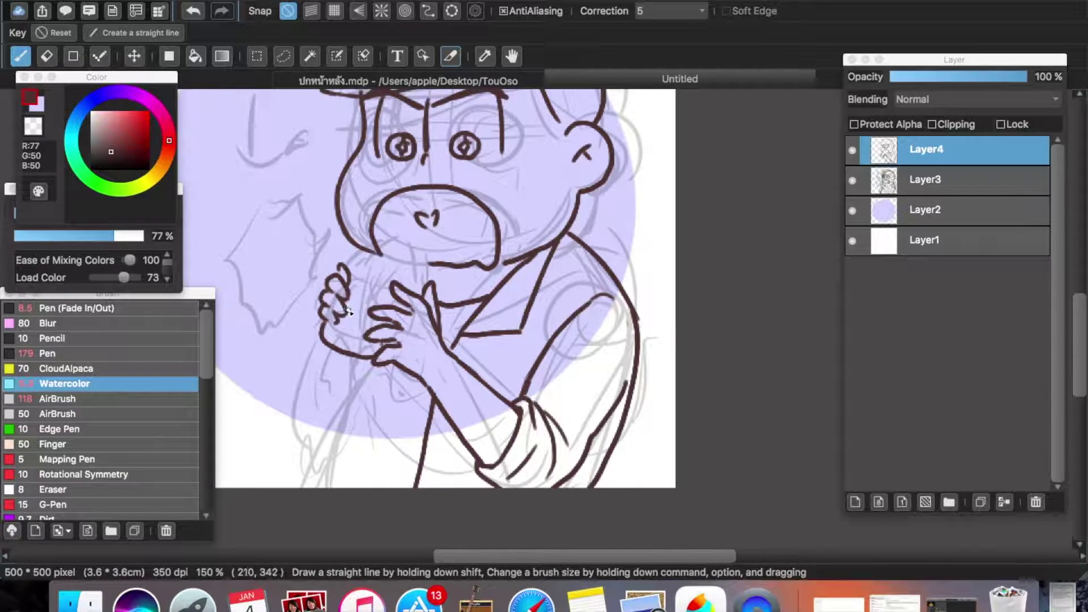
# Step: Try a finger loop and strokes beside the small left hand, undoing the weak ones
pyautogui.moveTo(320, 270); pyautogui.dragTo(339, 300)
pyautogui.press('super+z')
pyautogui.scroll(2, 346, 302)
pyautogui.scroll(1, 346, 303)
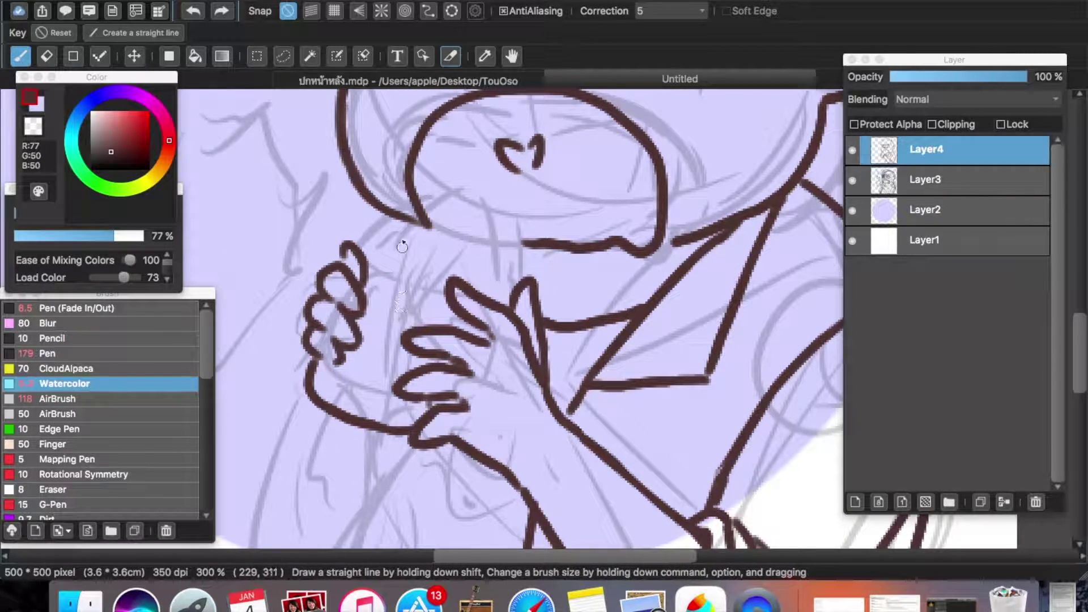
pyautogui.moveTo(387, 278); pyautogui.dragTo(365, 329)
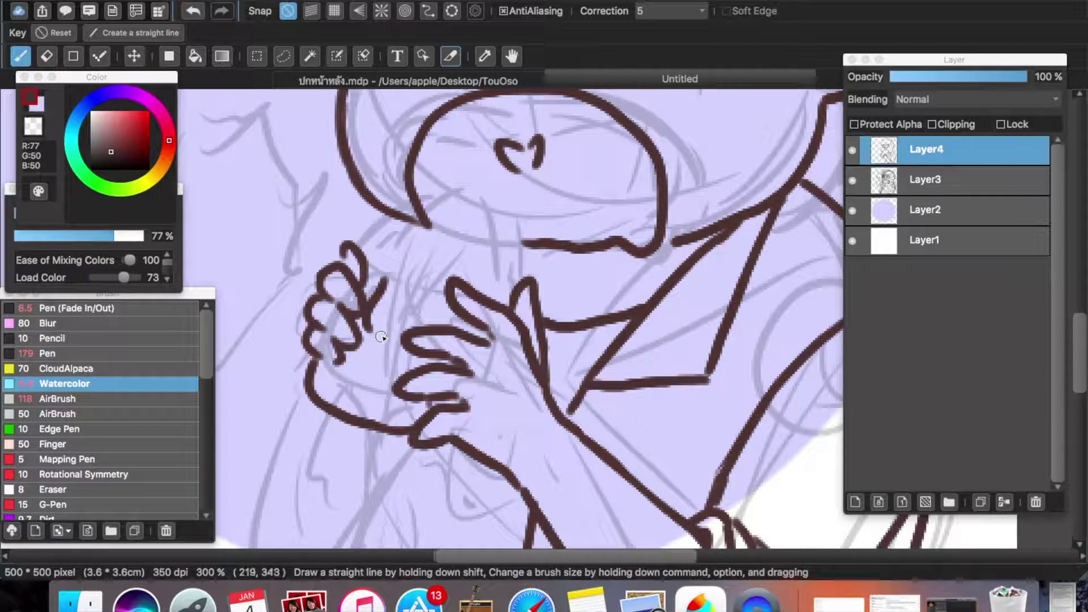
pyautogui.press('super+z')
pyautogui.moveTo(386, 275); pyautogui.dragTo(359, 325)
pyautogui.press('super+z')
# Step: Start a new finger stroke beside the hand and erase stray finger lines
pyautogui.moveTo(378, 270)
pyautogui.mouseDown()
pyautogui.moveTo(345, 306)
pyautogui.moveTo(364, 344)
pyautogui.moveTo(401, 345)
pyautogui.moveTo(344, 229)
pyautogui.moveTo(351, 322)
pyautogui.moveTo(400, 310)
pyautogui.moveTo(380, 304)
pyautogui.moveTo(378, 271)
pyautogui.moveTo(351, 302)
pyautogui.moveTo(376, 307)
pyautogui.moveTo(361, 311)
pyautogui.moveTo(390, 341)
pyautogui.mouseUp()
pyautogui.press('e')
pyautogui.press('b')
pyautogui.press('super+z')
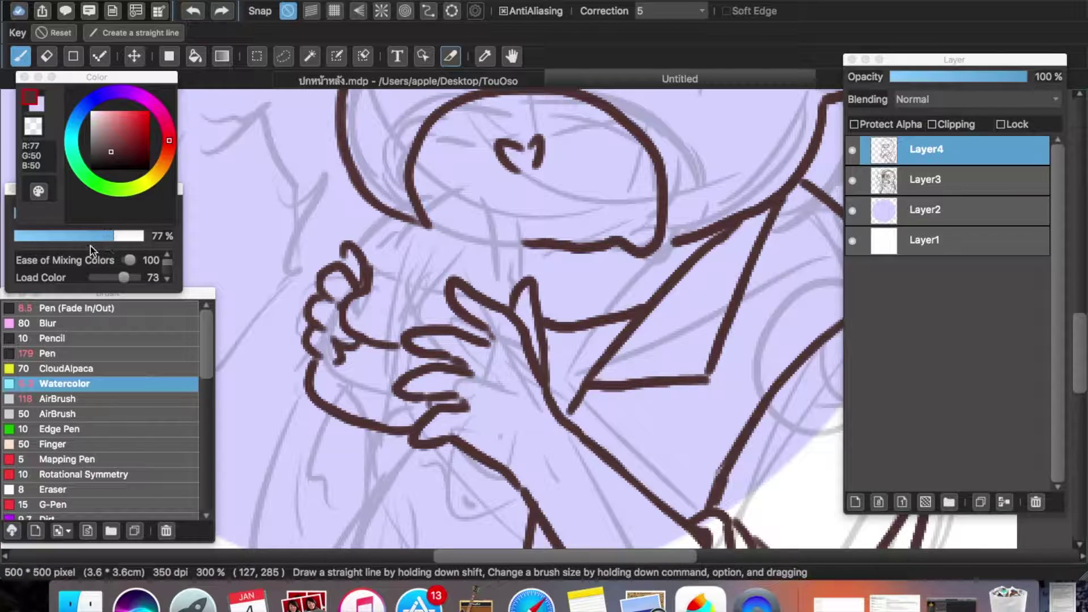
# Step: Reduce the brush size to 3.9 and draw a curve and small fingertip inside the fingers
pyautogui.click(83, 230)
pyautogui.moveTo(26, 214); pyautogui.dragTo(22, 214)
pyautogui.moveTo(388, 308)
pyautogui.mouseDown()
pyautogui.moveTo(365, 328)
pyautogui.moveTo(388, 328)
pyautogui.moveTo(385, 310)
pyautogui.moveTo(389, 335)
pyautogui.mouseUp()
pyautogui.moveTo(427, 290)
pyautogui.mouseDown()
pyautogui.moveTo(394, 294)
pyautogui.moveTo(417, 312)
pyautogui.moveTo(418, 284)
pyautogui.moveTo(380, 292)
pyautogui.moveTo(415, 301)
pyautogui.moveTo(424, 281)
pyautogui.moveTo(370, 268)
pyautogui.moveTo(391, 232)
pyautogui.moveTo(360, 275)
pyautogui.mouseUp()
pyautogui.press('super+z')
pyautogui.press('super+z')
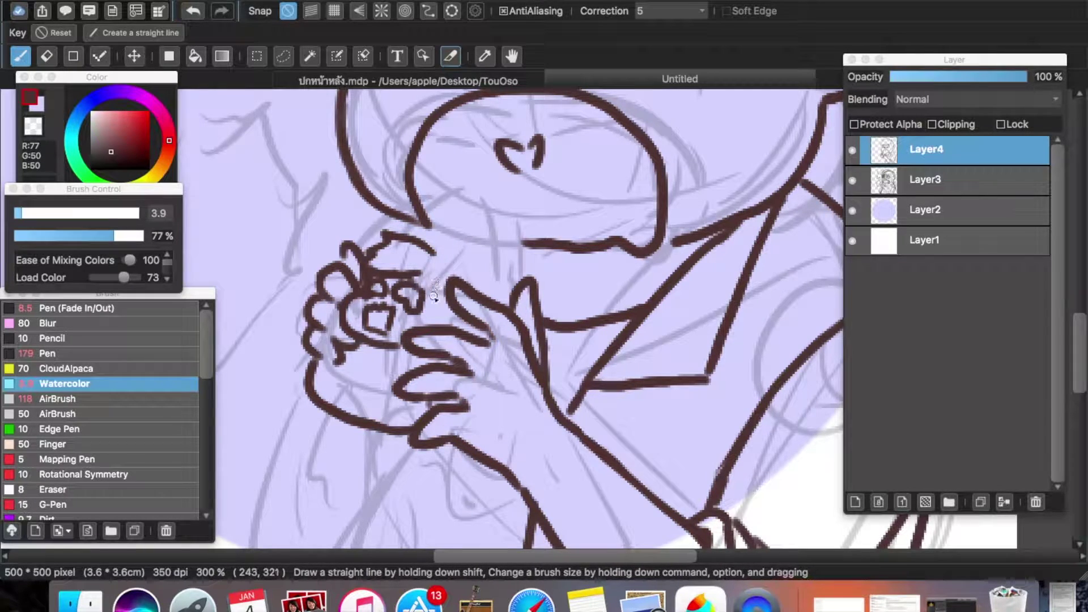
# Step: Draw the tiny head's curve beside the thumb with short tick marks above it
pyautogui.moveTo(438, 322)
pyautogui.mouseDown()
pyautogui.moveTo(448, 321)
pyautogui.moveTo(437, 325)
pyautogui.moveTo(441, 310)
pyautogui.mouseUp()
pyautogui.press('super+z')
pyautogui.moveTo(435, 253)
pyautogui.mouseDown()
pyautogui.moveTo(451, 279)
pyautogui.moveTo(437, 253)
pyautogui.moveTo(449, 258)
pyautogui.mouseUp()
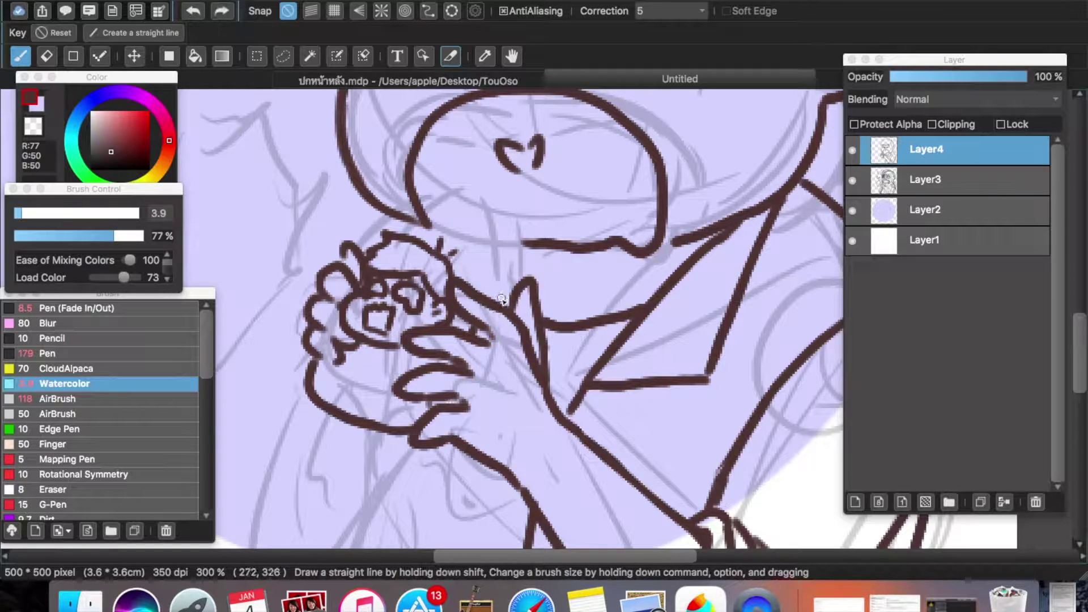
# Step: Add Layer5 above Layer4 and draw the small hand's right edge
pyautogui.click(856, 502)
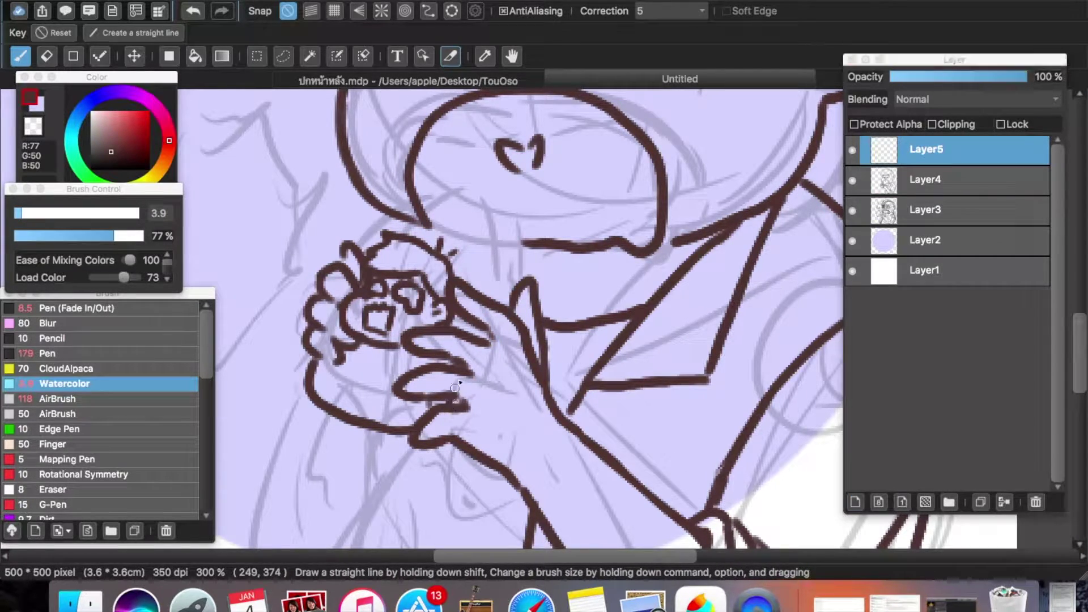
pyautogui.moveTo(455, 388); pyautogui.dragTo(482, 255)
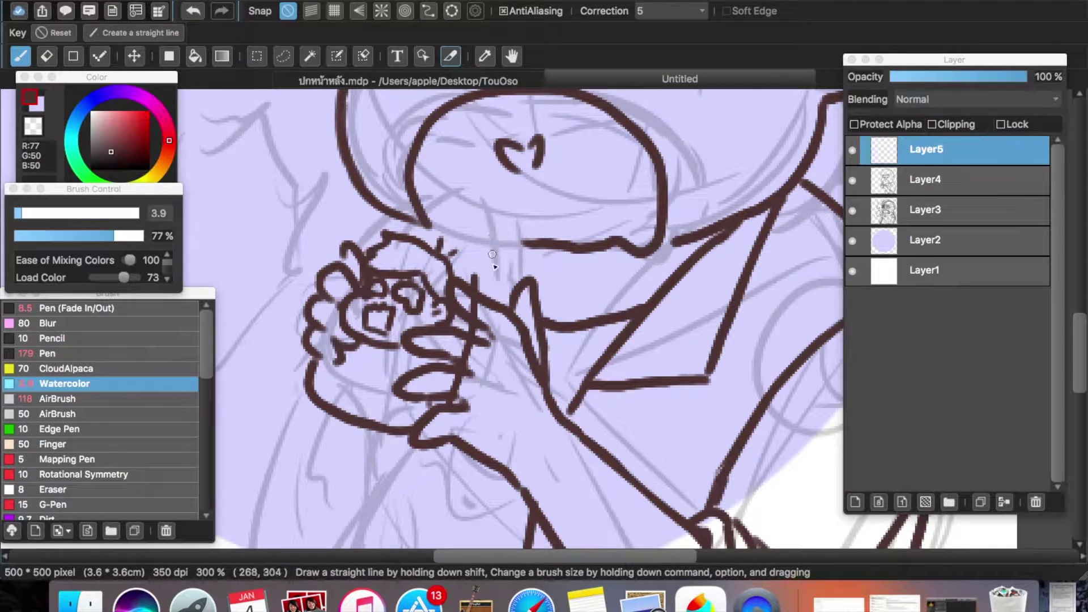
pyautogui.press('super+z')
pyautogui.moveTo(487, 277); pyautogui.dragTo(455, 416)
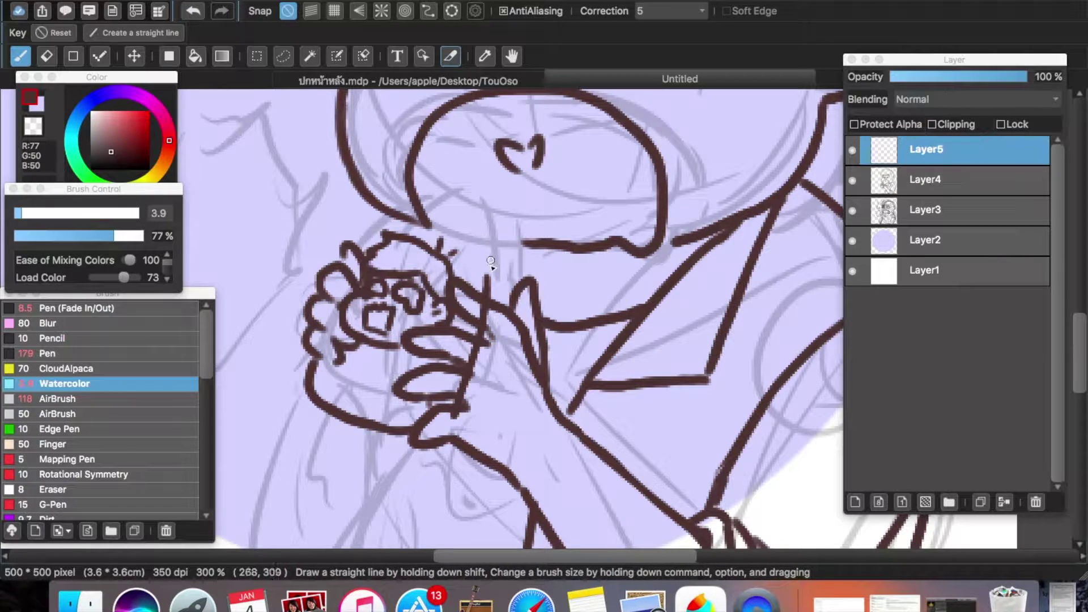
pyautogui.moveTo(493, 277)
pyautogui.mouseDown()
pyautogui.moveTo(490, 231)
pyautogui.moveTo(470, 199)
pyautogui.moveTo(420, 209)
pyautogui.moveTo(377, 244)
pyautogui.moveTo(372, 228)
pyautogui.moveTo(365, 249)
pyautogui.moveTo(414, 208)
pyautogui.moveTo(455, 195)
pyautogui.moveTo(484, 245)
pyautogui.moveTo(488, 295)
pyautogui.mouseUp()
pyautogui.press('super+z')
pyautogui.press('super+z')
# Step: Draw the tiny figure's cap outline with a curved bulge on its right side
pyautogui.moveTo(461, 198)
pyautogui.mouseDown()
pyautogui.moveTo(483, 240)
pyautogui.moveTo(485, 311)
pyautogui.mouseUp()
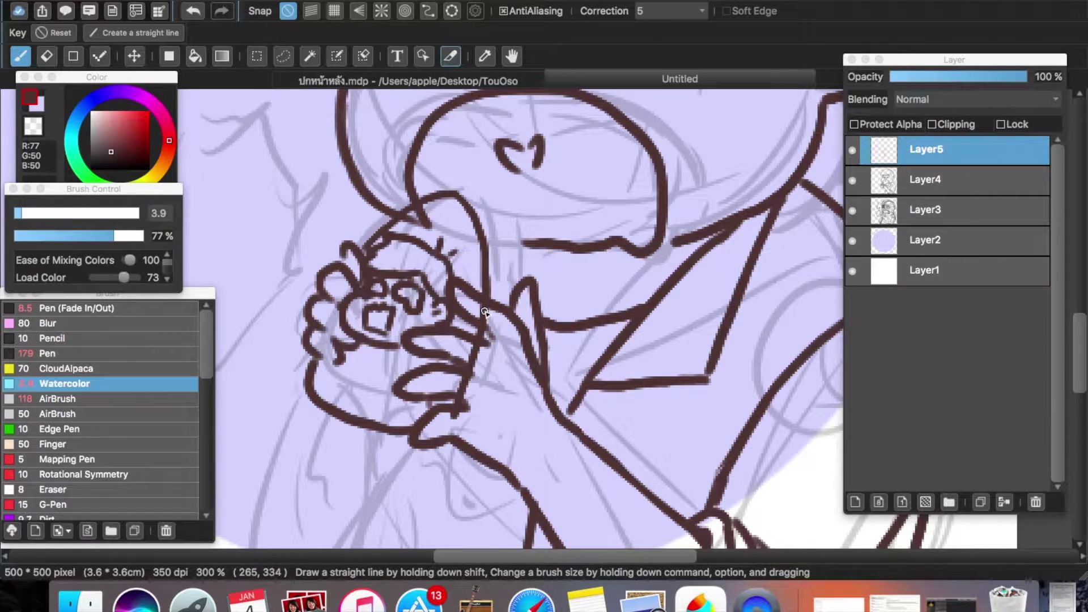
pyautogui.moveTo(475, 214)
pyautogui.mouseDown()
pyautogui.moveTo(501, 242)
pyautogui.moveTo(500, 285)
pyautogui.mouseUp()
pyautogui.moveTo(421, 198)
pyautogui.mouseDown()
pyautogui.moveTo(360, 223)
pyautogui.moveTo(379, 241)
pyautogui.mouseUp()
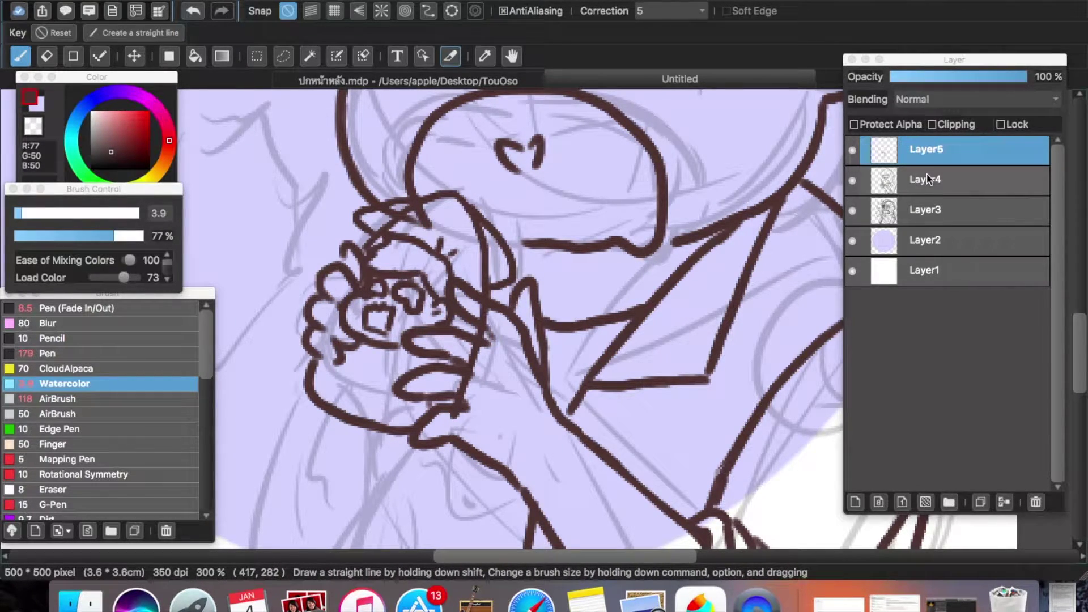
pyautogui.click(854, 179)
pyautogui.click(853, 179)
pyautogui.click(910, 187)
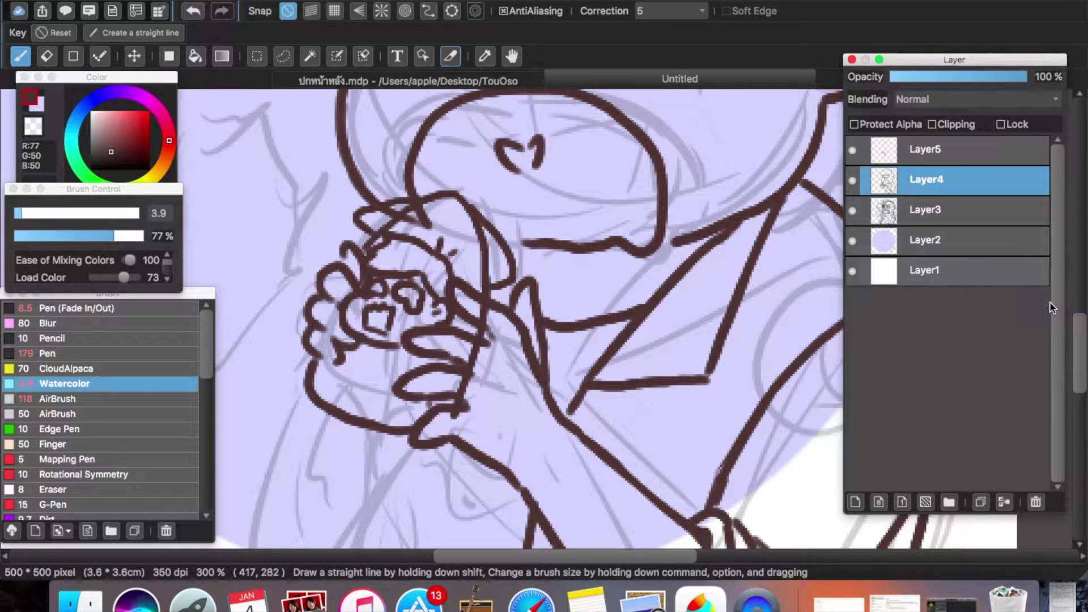
# Step: Erase the contour between the fingers on Layer5, then merge Layer5 down into Layer4
pyautogui.press('e')
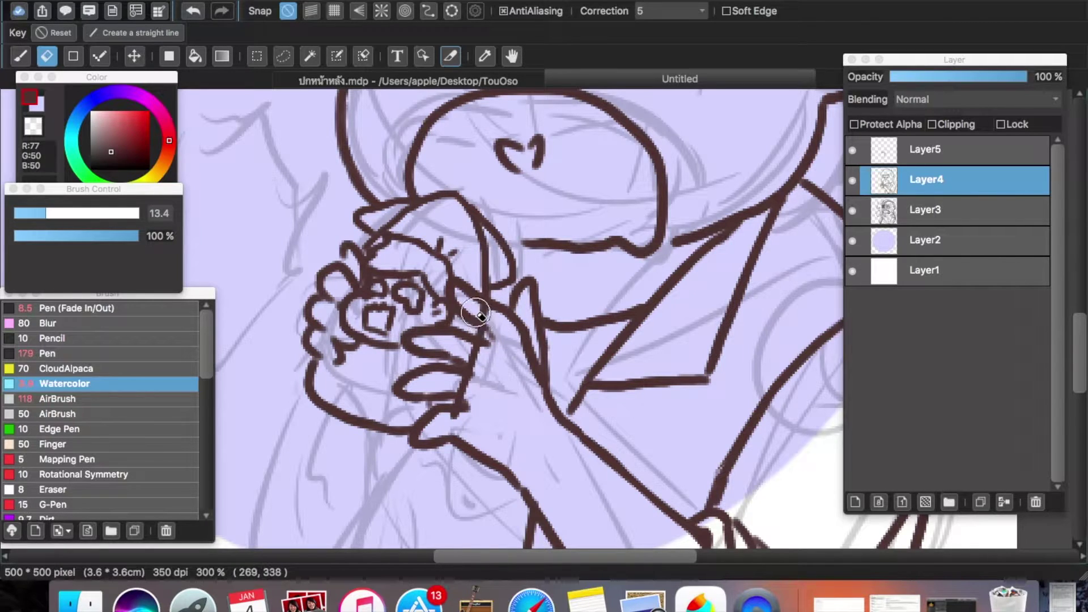
pyautogui.click(910, 150)
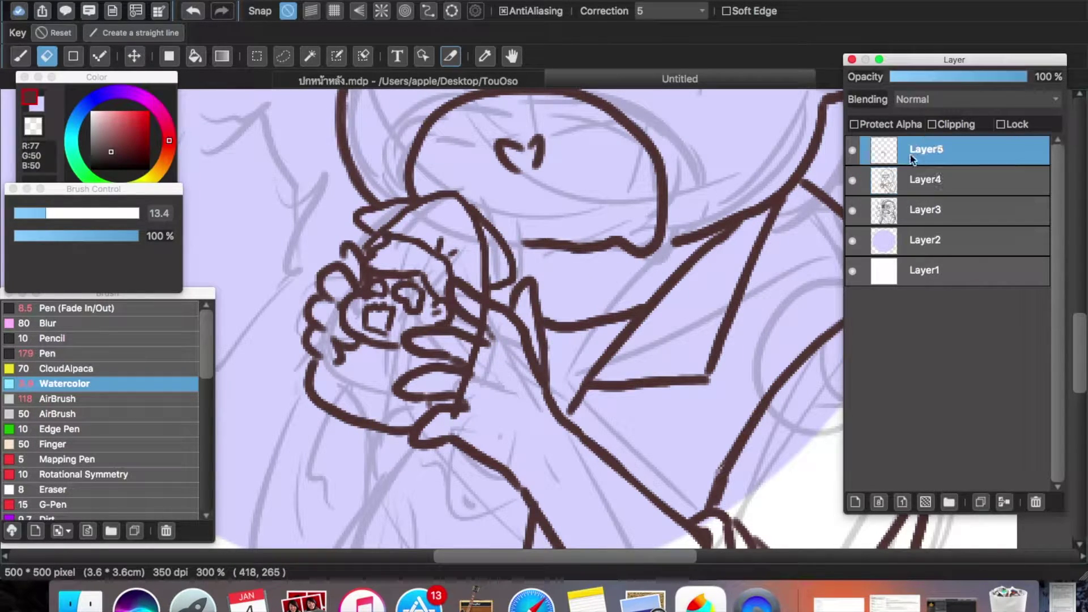
pyautogui.moveTo(487, 316)
pyautogui.mouseDown()
pyautogui.moveTo(506, 360)
pyautogui.moveTo(456, 351)
pyautogui.moveTo(474, 354)
pyautogui.moveTo(477, 389)
pyautogui.mouseUp()
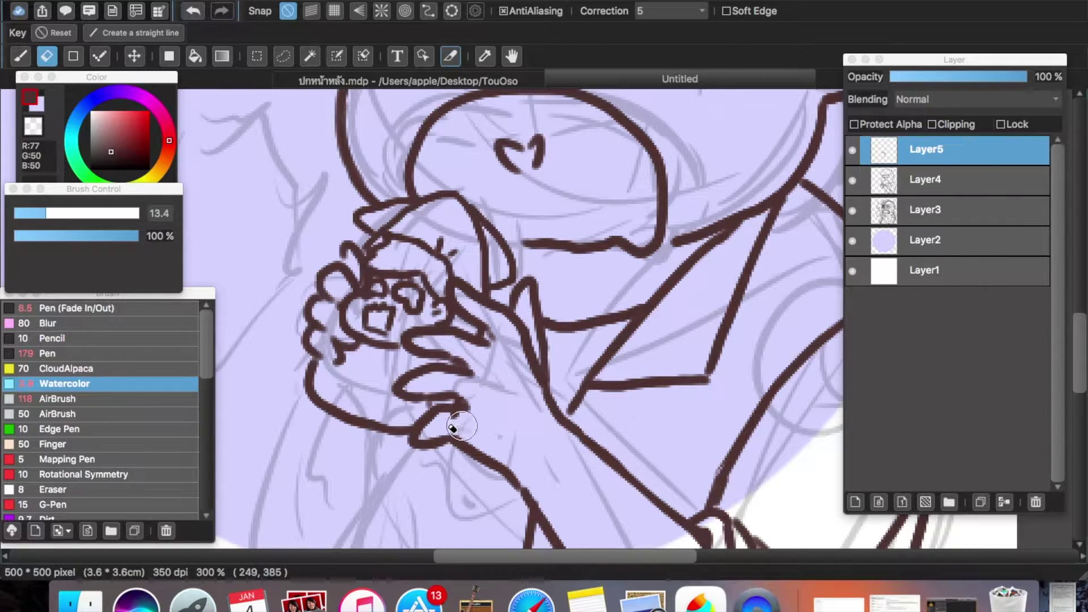
pyautogui.press('b')
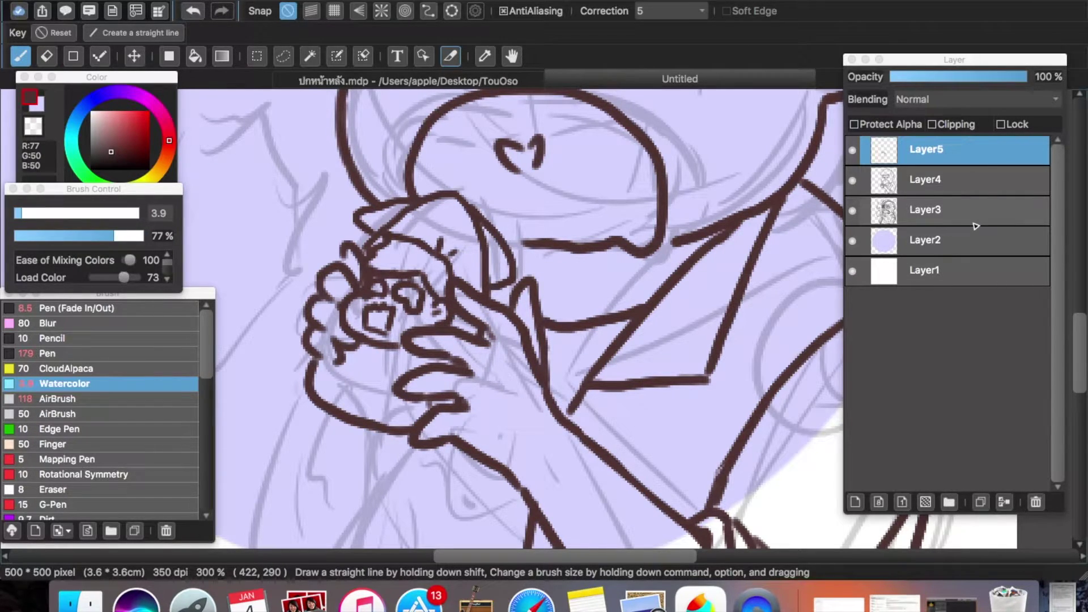
pyautogui.click(1004, 502)
pyautogui.moveTo(433, 257); pyautogui.dragTo(485, 152)
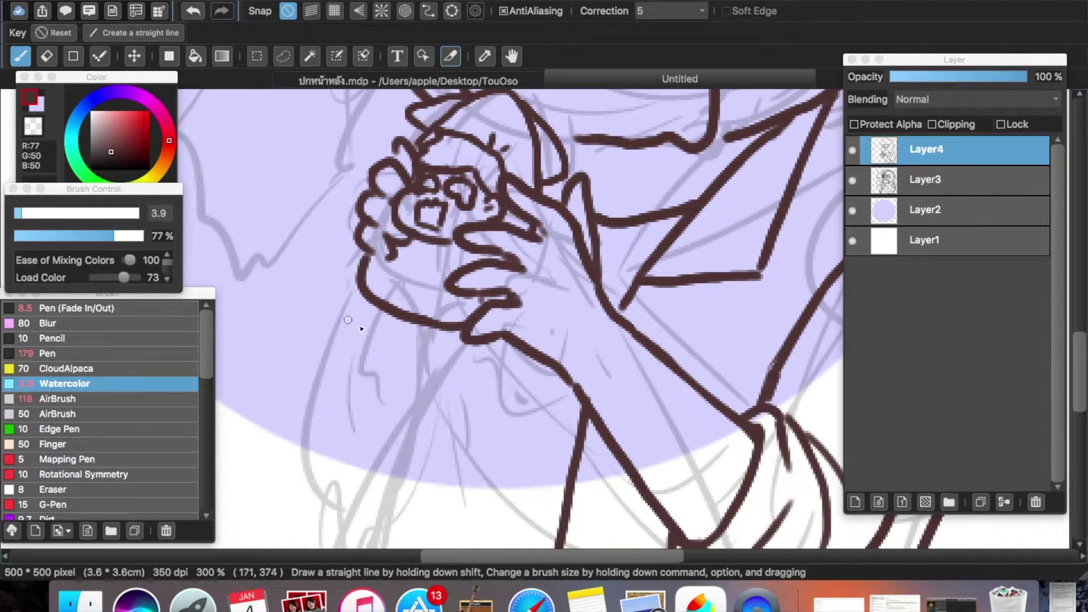
# Step: Draw a curled, looping limb off the tiny figure's left side
pyautogui.moveTo(354, 258)
pyautogui.mouseDown()
pyautogui.moveTo(326, 308)
pyautogui.moveTo(331, 328)
pyautogui.mouseUp()
pyautogui.press('super+z')
pyautogui.moveTo(350, 271)
pyautogui.mouseDown()
pyautogui.moveTo(325, 313)
pyautogui.moveTo(332, 336)
pyautogui.mouseUp()
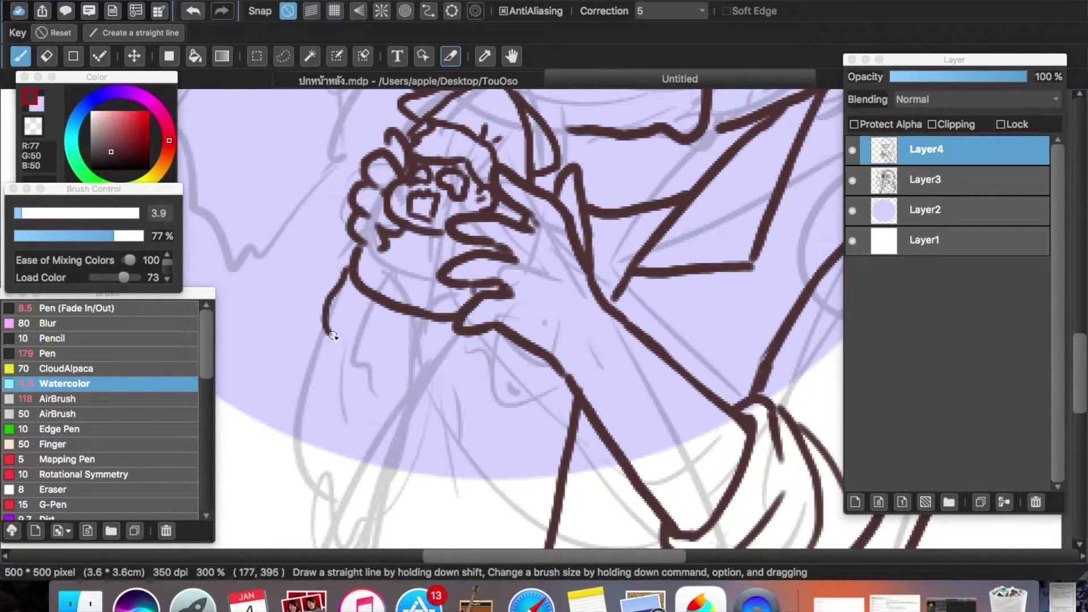
pyautogui.press('super+z')
pyautogui.moveTo(348, 266)
pyautogui.mouseDown()
pyautogui.moveTo(323, 224)
pyautogui.moveTo(293, 241)
pyautogui.moveTo(350, 276)
pyautogui.mouseUp()
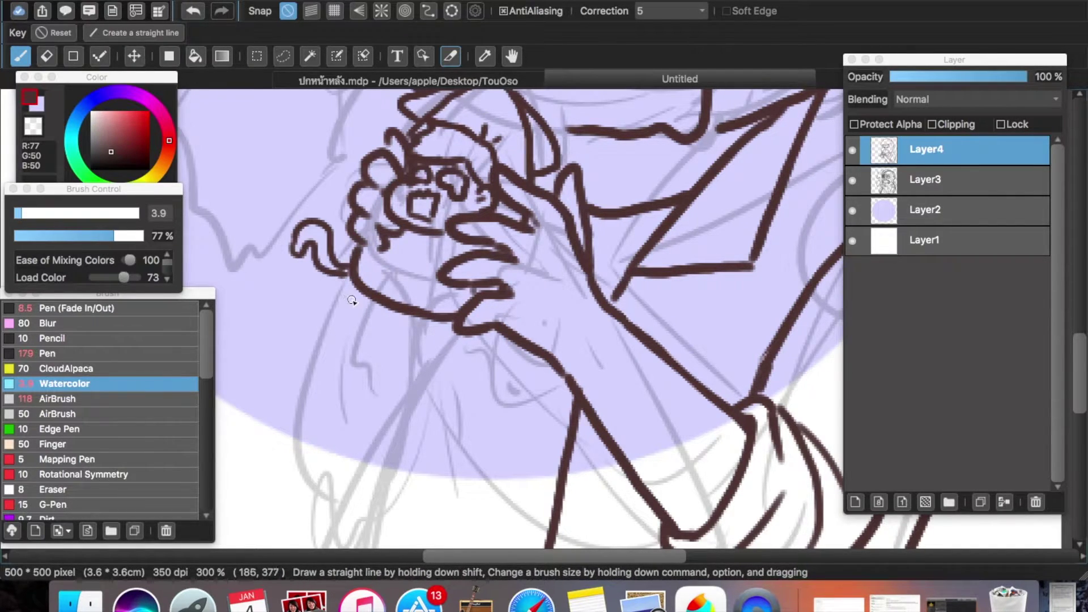
pyautogui.moveTo(341, 284)
pyautogui.mouseDown()
pyautogui.moveTo(310, 297)
pyautogui.moveTo(306, 316)
pyautogui.moveTo(348, 301)
pyautogui.moveTo(343, 340)
pyautogui.moveTo(359, 345)
pyautogui.moveTo(377, 312)
pyautogui.moveTo(409, 360)
pyautogui.moveTo(417, 323)
pyautogui.moveTo(454, 359)
pyautogui.moveTo(455, 342)
pyautogui.moveTo(502, 337)
pyautogui.moveTo(496, 298)
pyautogui.moveTo(478, 332)
pyautogui.mouseUp()
pyautogui.press('super+z')
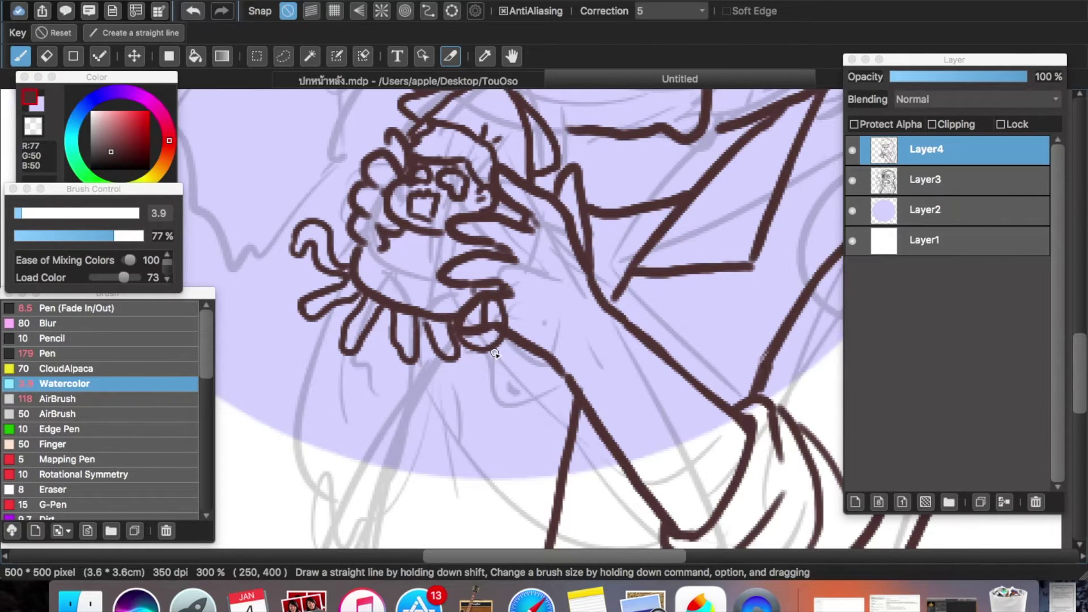
# Step: Close the gap in the figure's outline and try strokes up the left cheek
pyautogui.press('e')
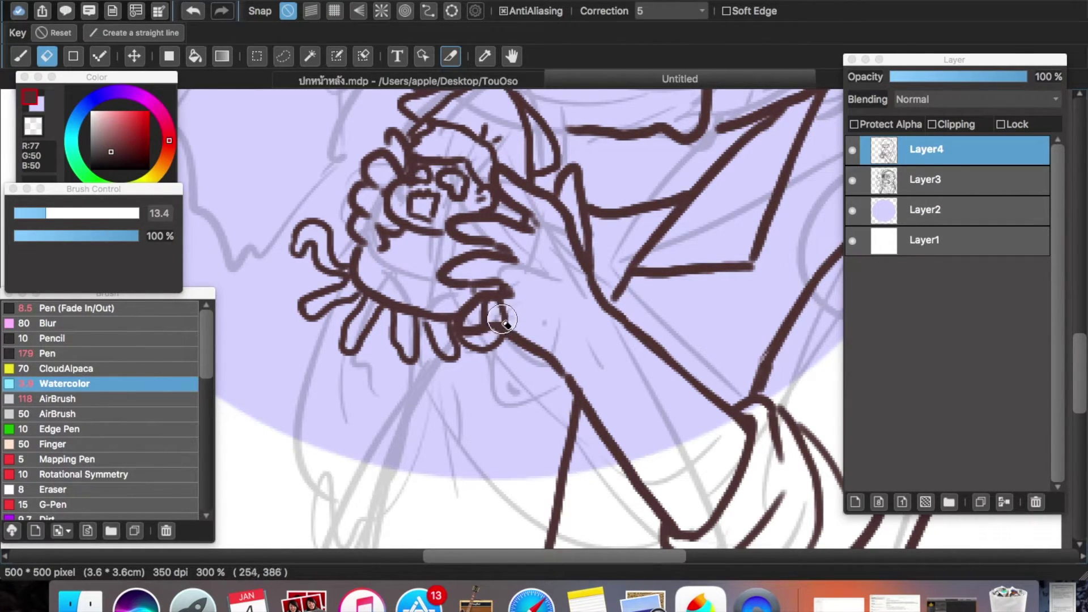
pyautogui.press('b')
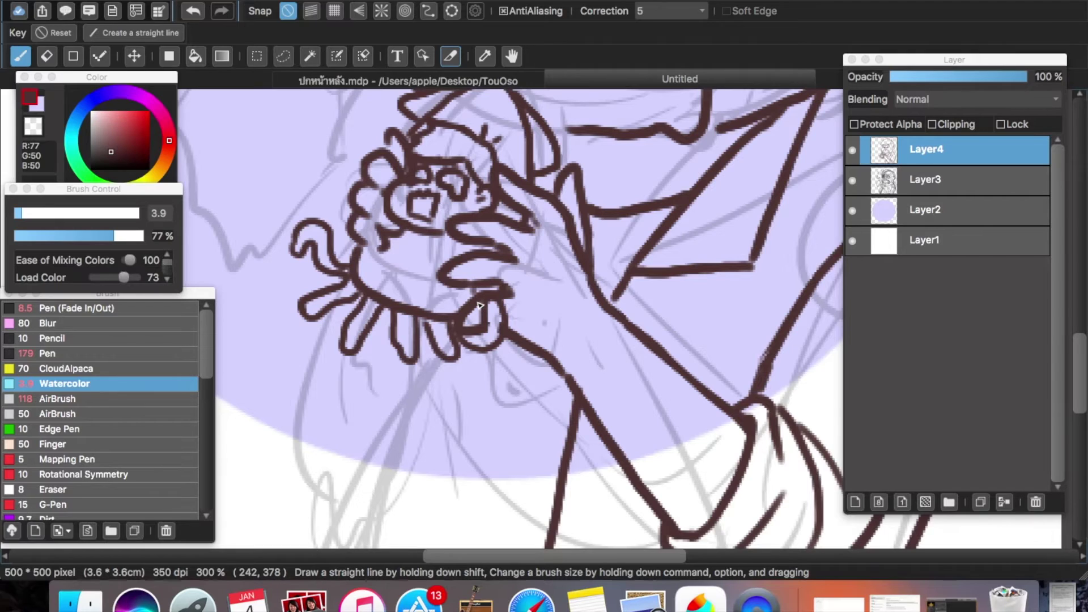
pyautogui.moveTo(358, 241)
pyautogui.mouseDown()
pyautogui.moveTo(352, 263)
pyautogui.moveTo(337, 232)
pyautogui.moveTo(345, 204)
pyautogui.moveTo(366, 217)
pyautogui.mouseUp()
pyautogui.press('super+z')
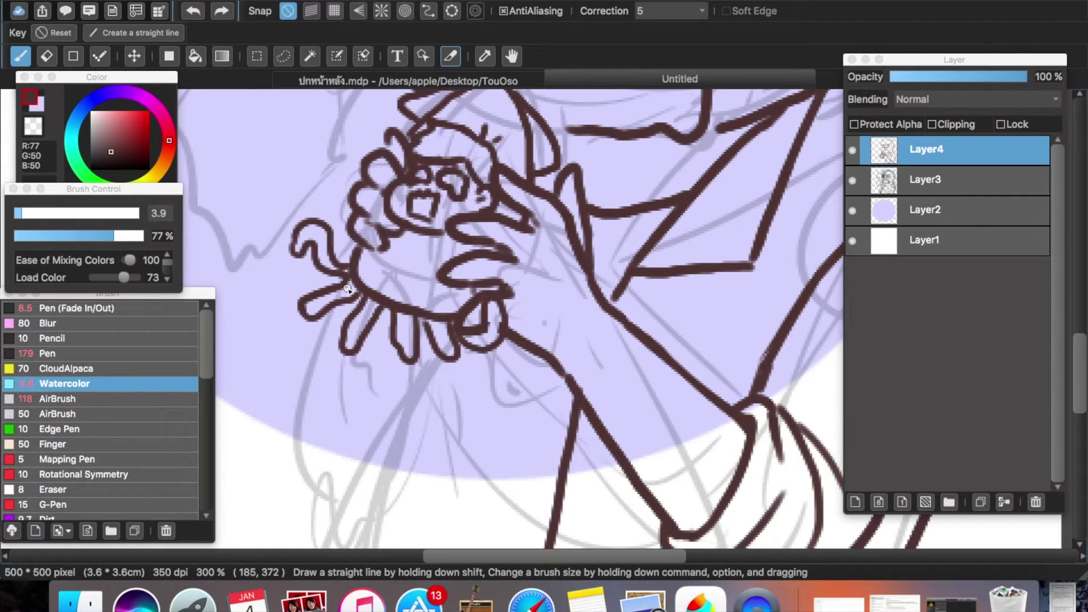
pyautogui.moveTo(357, 267)
pyautogui.mouseDown()
pyautogui.moveTo(334, 221)
pyautogui.moveTo(346, 201)
pyautogui.moveTo(364, 259)
pyautogui.moveTo(351, 217)
pyautogui.moveTo(335, 231)
pyautogui.moveTo(350, 261)
pyautogui.mouseUp()
pyautogui.press('super+z')
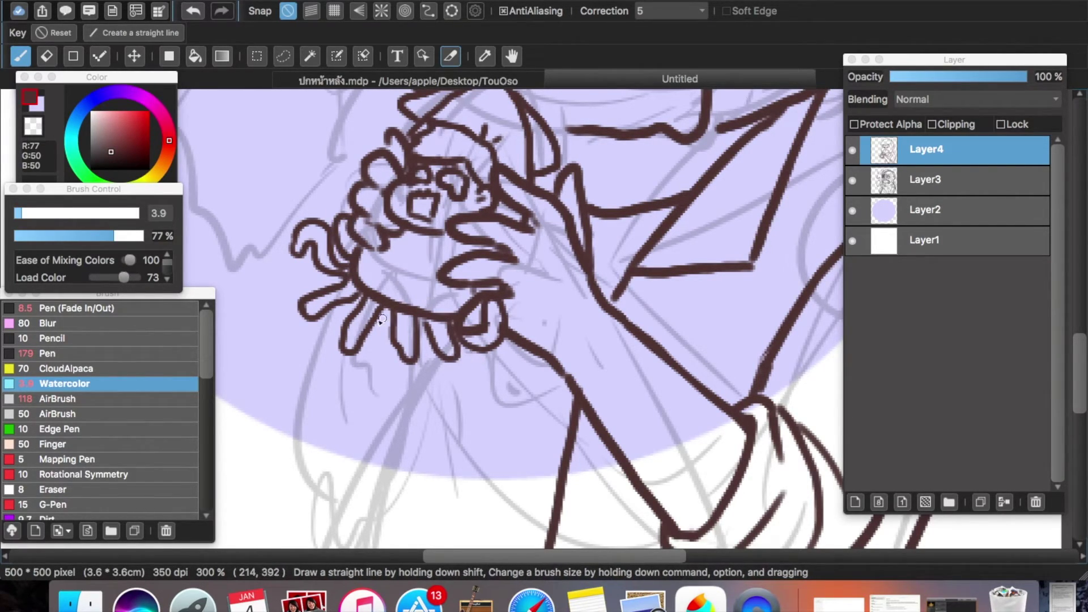